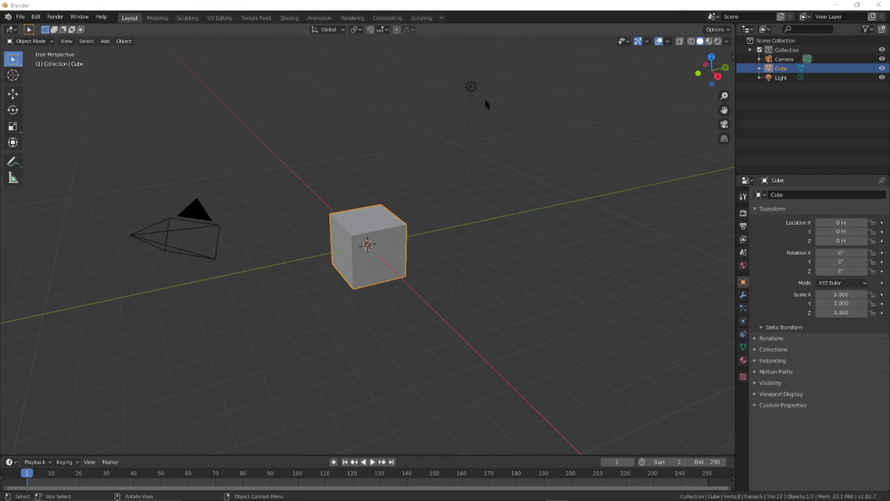
Step: Give the default cube FLIP Fluid physics as an Obstacle with Inverse enabled
middle_drag(489, 142, 513, 154)
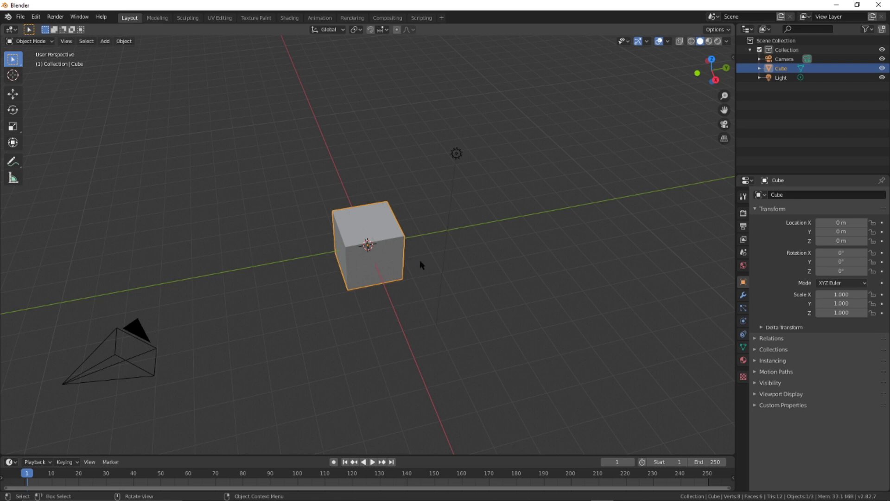
middle_drag(420, 259, 333, 230)
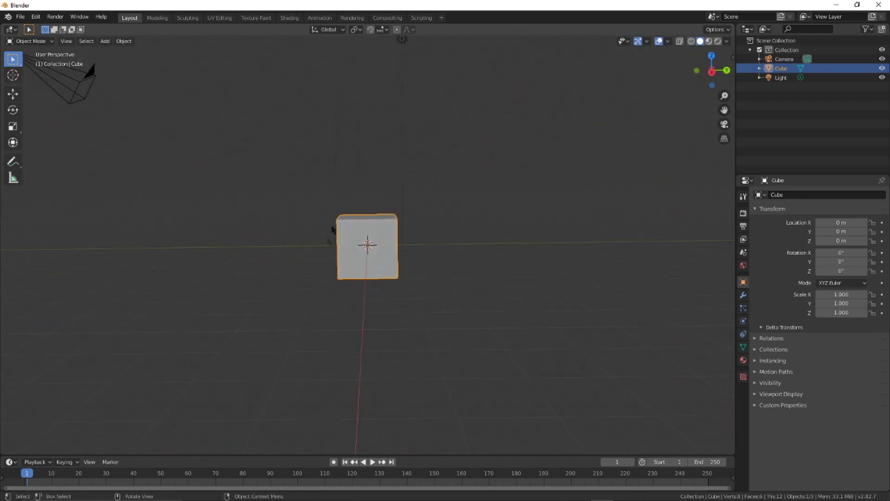
click(743, 323)
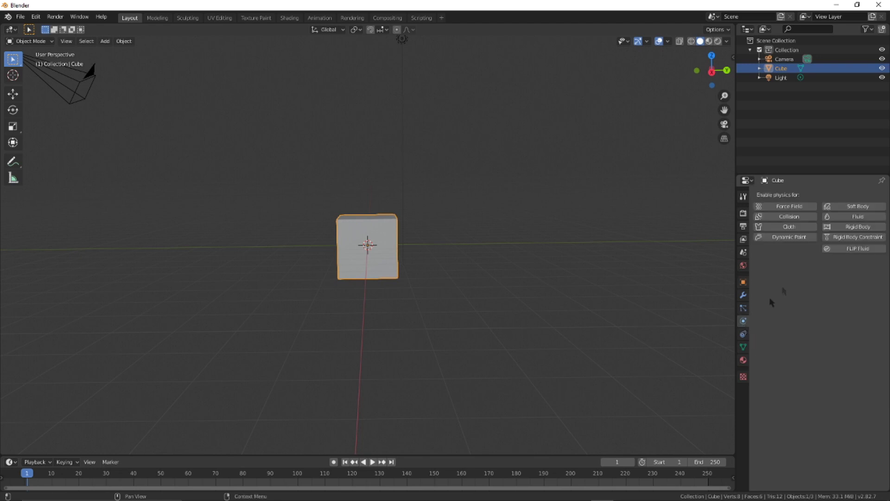
click(858, 249)
click(835, 277)
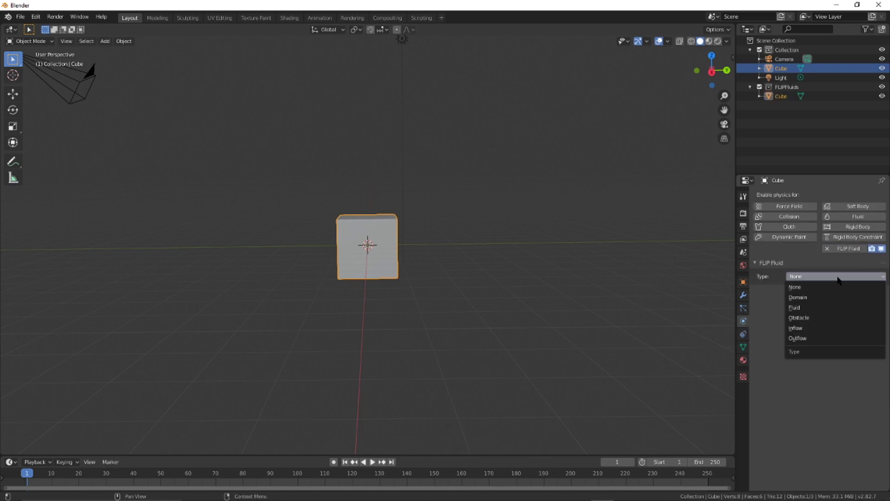
click(820, 318)
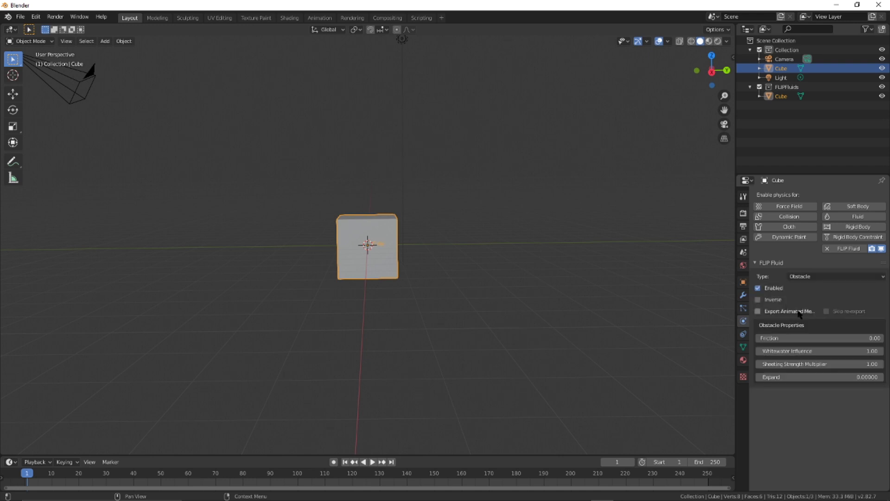
click(758, 300)
middle_drag(581, 302, 585, 320)
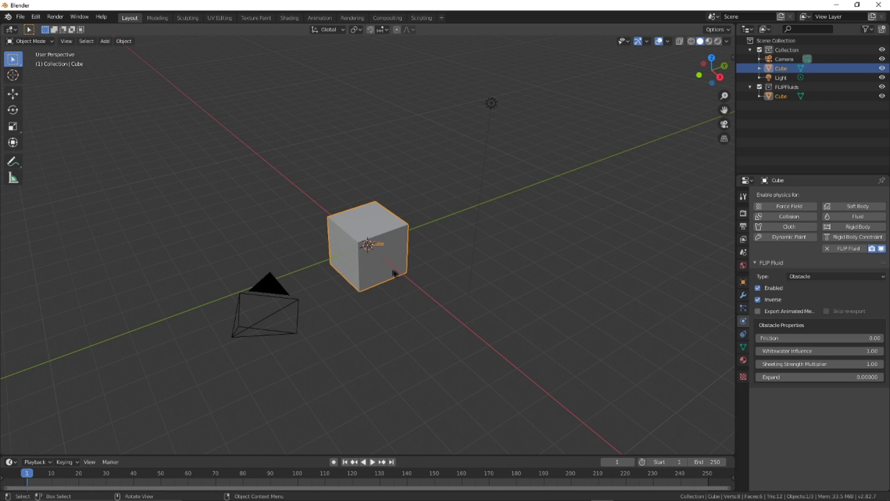
middle_drag(393, 272, 374, 275)
middle_drag(474, 244, 493, 263)
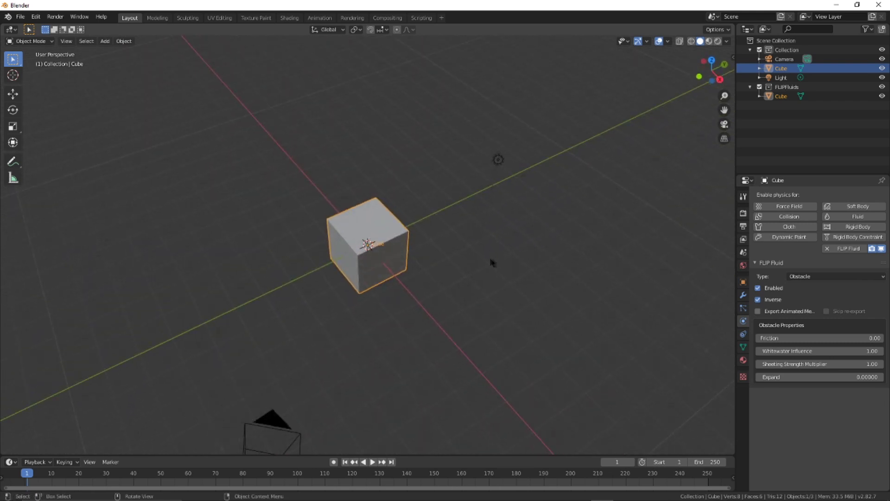
key(shift+a)
mouse_move(444, 243)
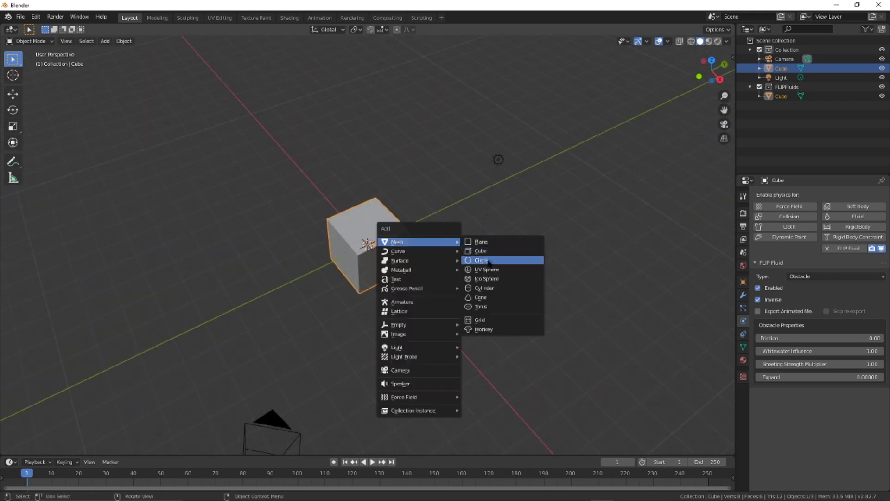
Step: Add a new cube and scale it down to sit inside the first cube
click(484, 251)
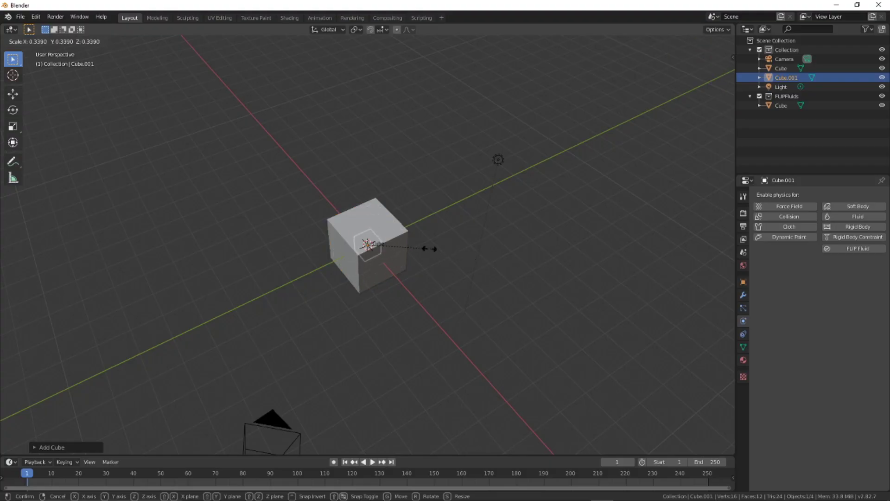
click(419, 250)
middle_drag(419, 249, 433, 260)
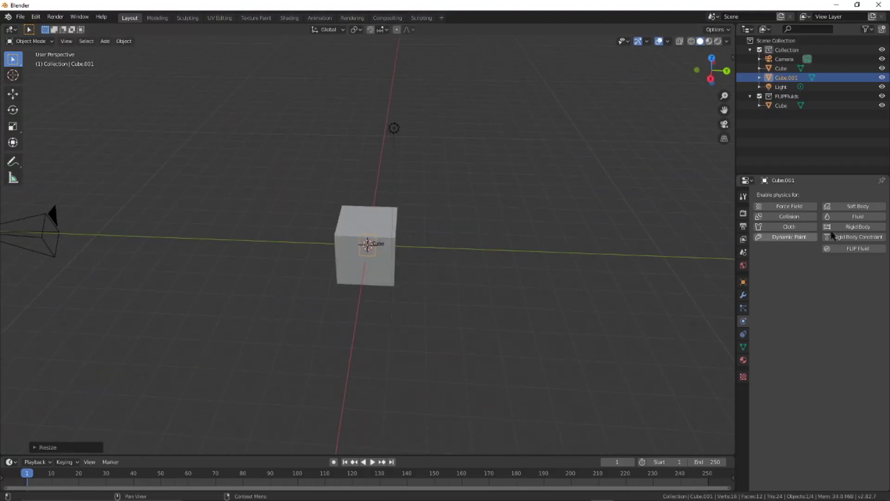
Step: Make the small cube a FLIP Fluid Inflow with Y velocity 3.00 m/s
click(857, 249)
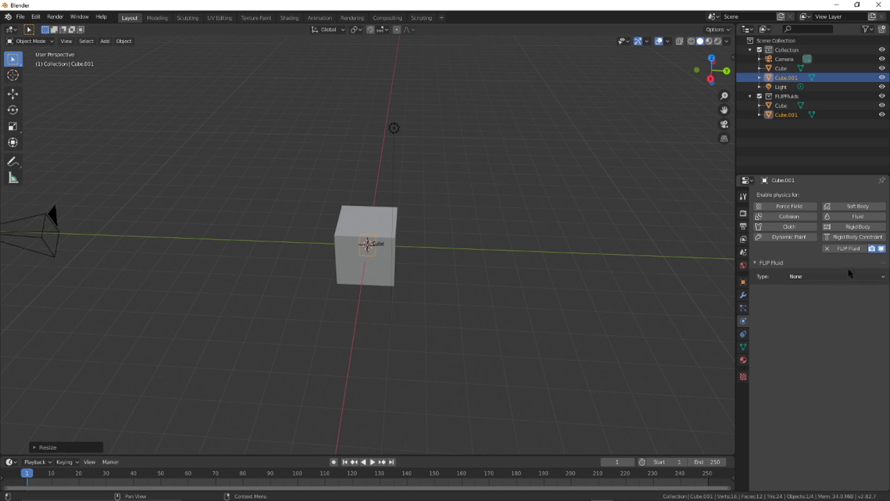
click(841, 276)
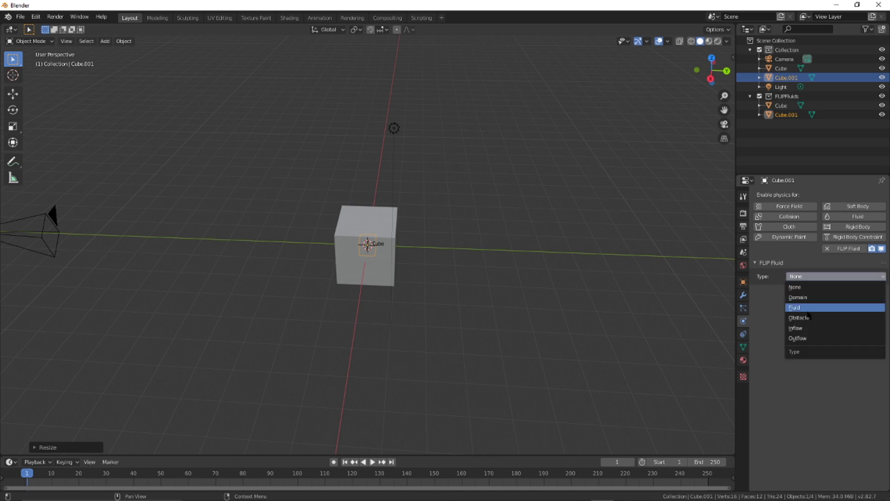
click(806, 331)
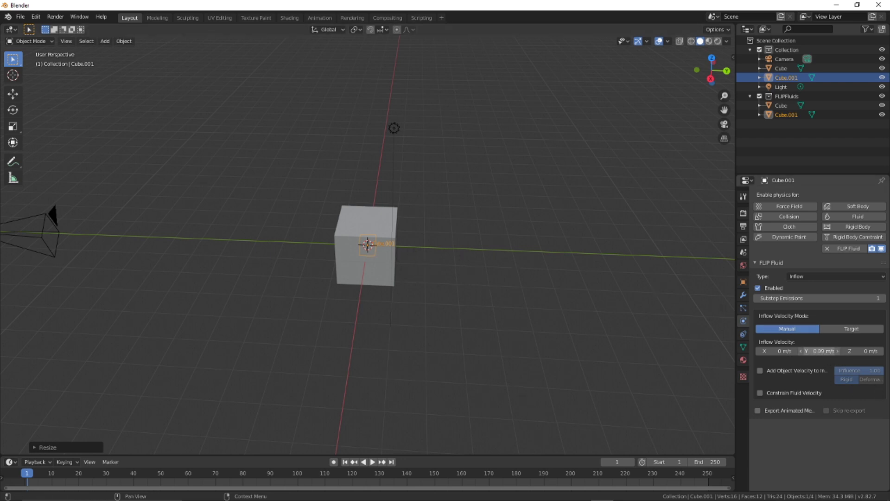
middle_drag(588, 360, 549, 353)
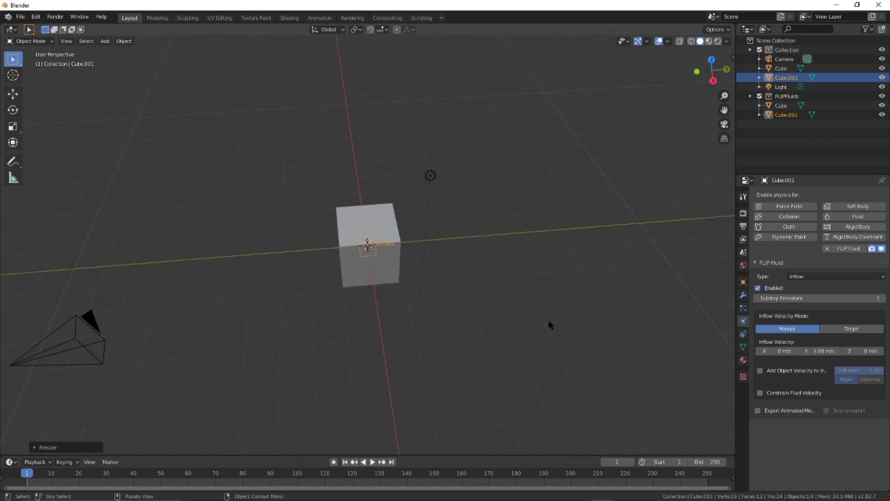
middle_drag(504, 295, 396, 249)
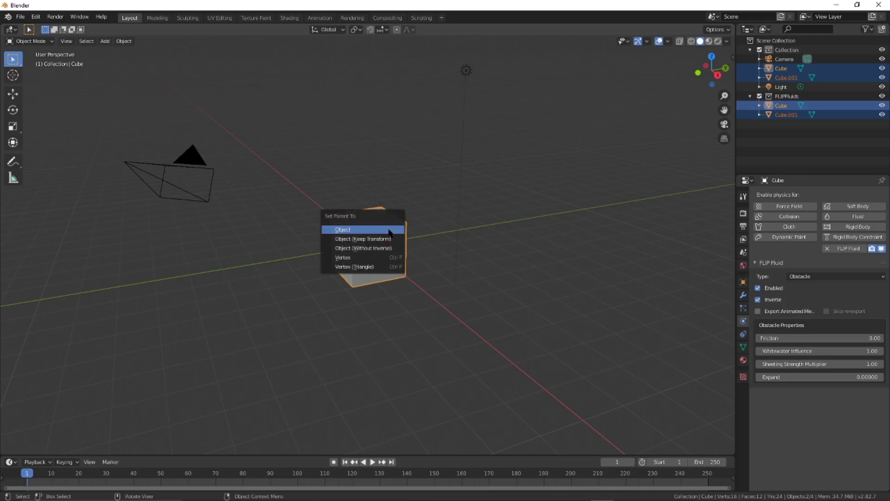
Step: Parent Cube.001 to the Cube with Ctrl+P > Object
click(355, 228)
middle_drag(463, 195, 398, 249)
click(352, 245)
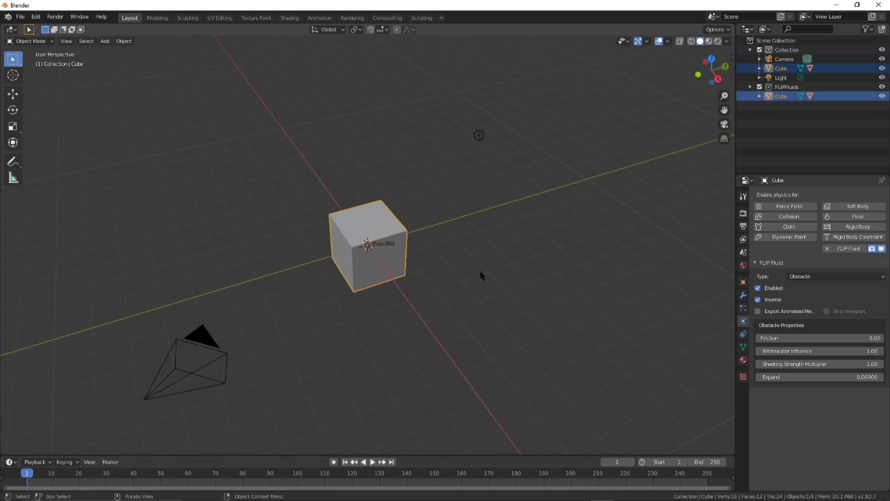
middle_drag(482, 276, 491, 303)
Step: Move the Cube and its child straight up along Z, high above the origin
key(g)
key(z)
click(579, 429)
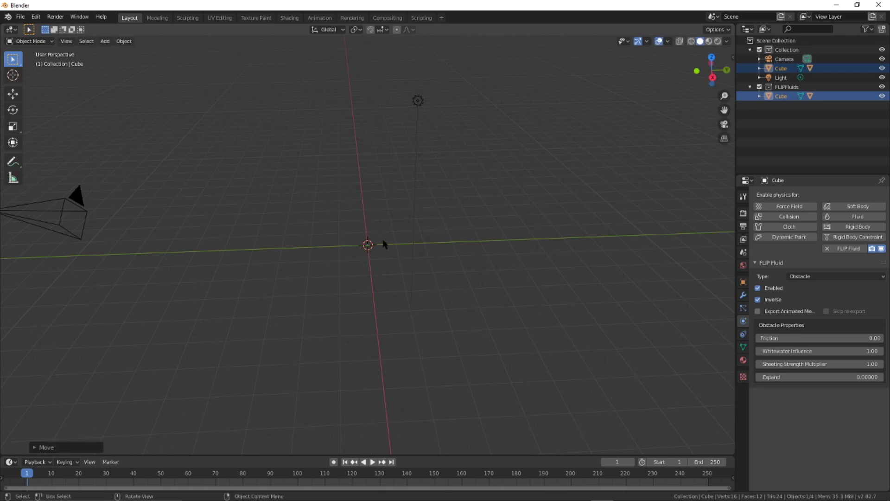
click(419, 102)
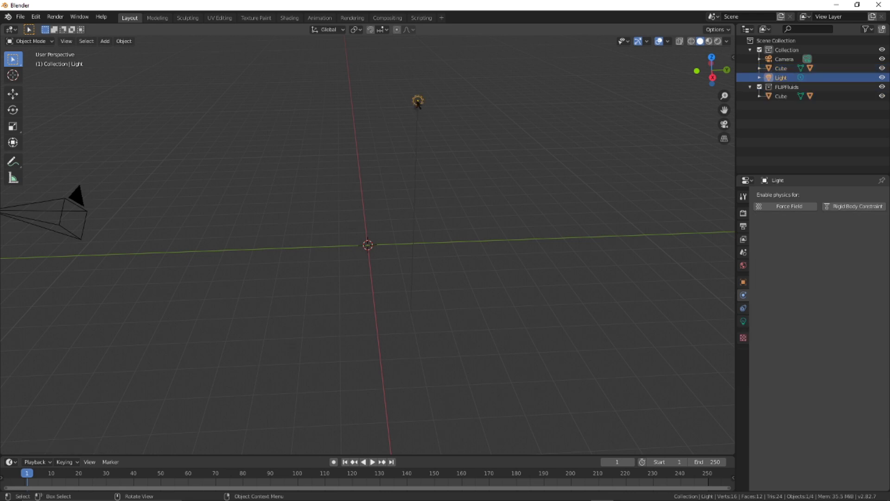
Step: Delete the light and add a new cube, Cube.002, at the scene centre
key(Delete)
key(shift+a)
mouse_move(371, 221)
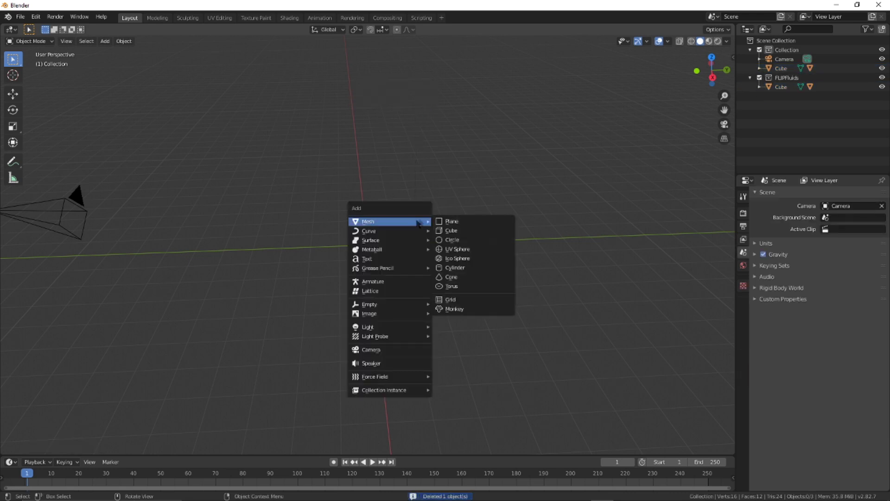
click(510, 235)
middle_drag(510, 235, 525, 246)
key(s)
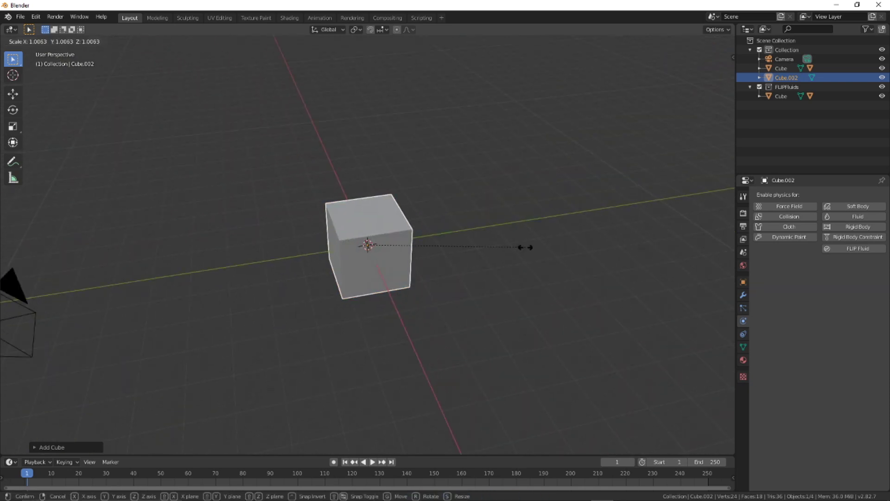
key(shift+z)
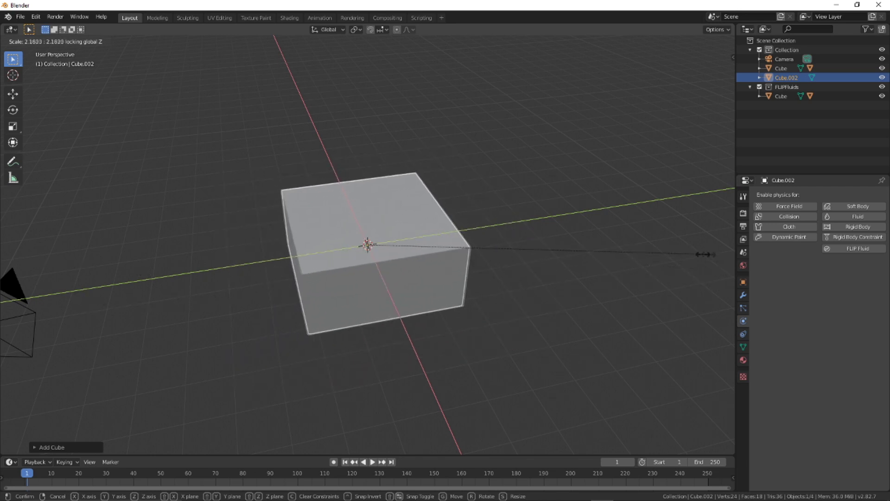
click(707, 255)
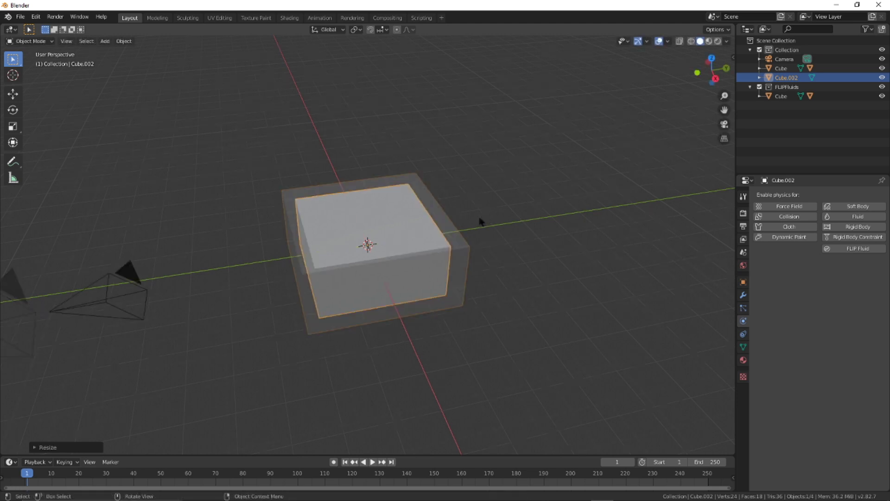
key(ctrl+z)
Step: Extrude Cube.002's top face upward to make a tall block
key(Tab)
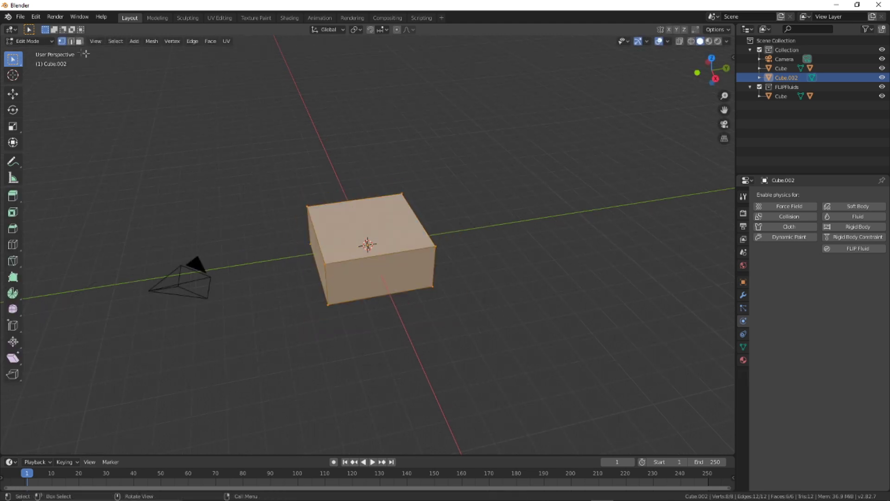
click(80, 42)
click(381, 235)
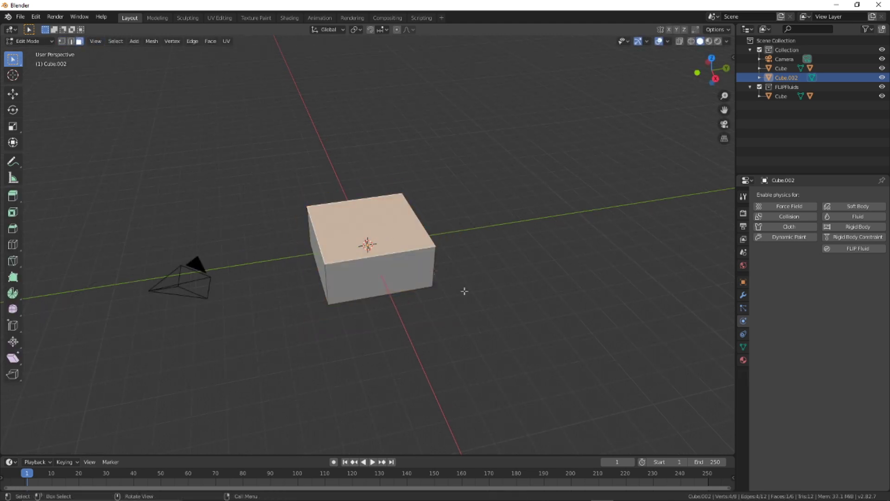
scroll(533, 316, down, 3)
key(e)
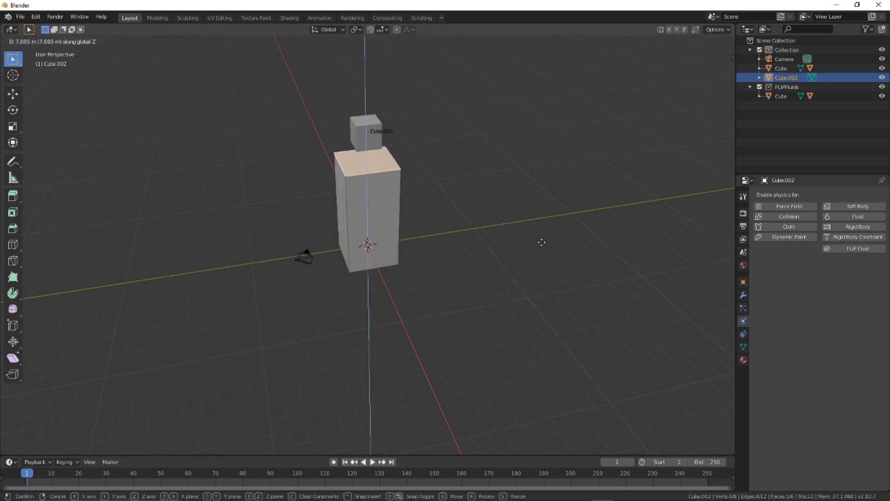
click(542, 241)
middle_drag(543, 240, 529, 245)
key(Tab)
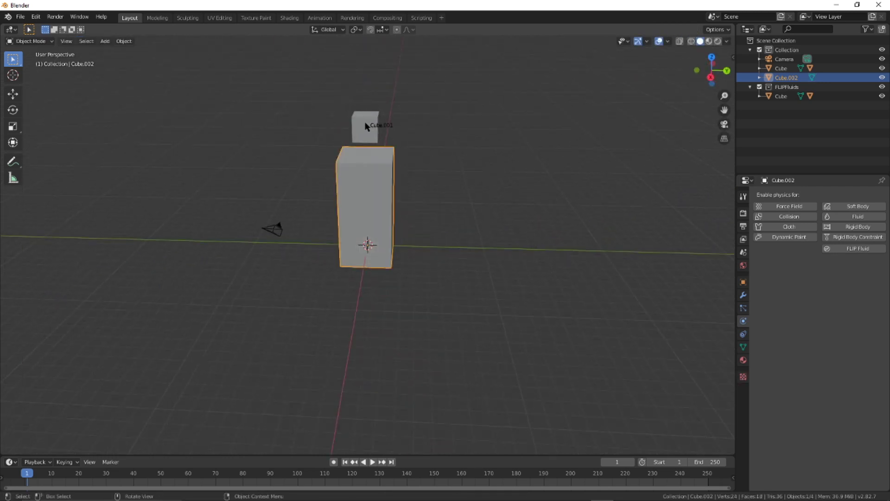
Step: Raise the small cube Cube.001 higher along Z
click(366, 126)
key(g)
key(z)
click(380, 99)
Step: Raise the tall block's top face further along Z
click(371, 165)
key(Tab)
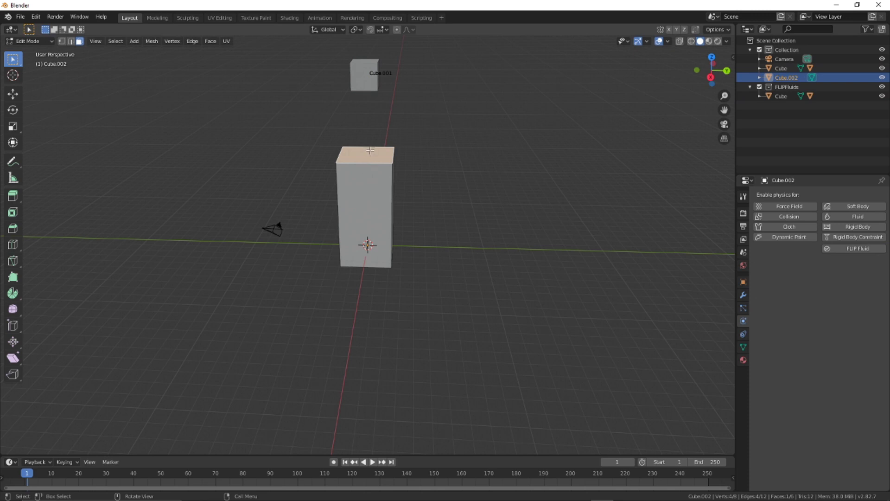
key(g)
key(z)
click(388, 117)
middle_drag(436, 194, 452, 238)
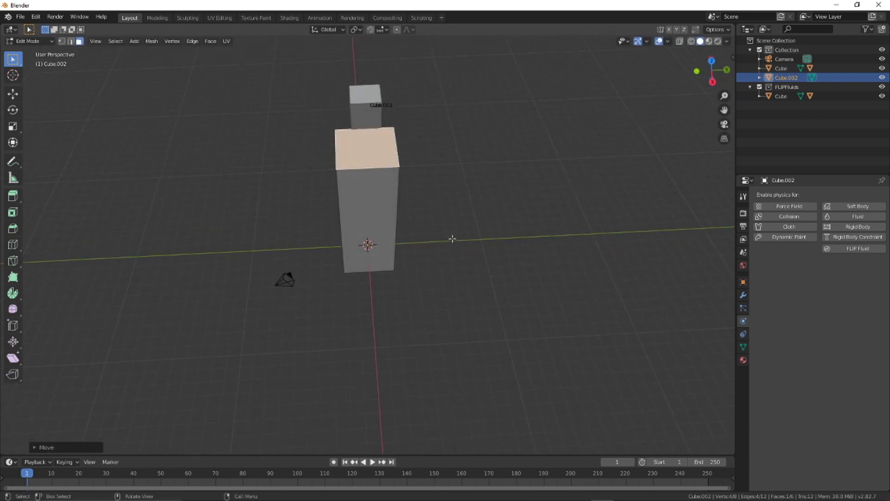
Step: Add a centred loop cut and move one top edge to slope the block's top
key(ctrl+r)
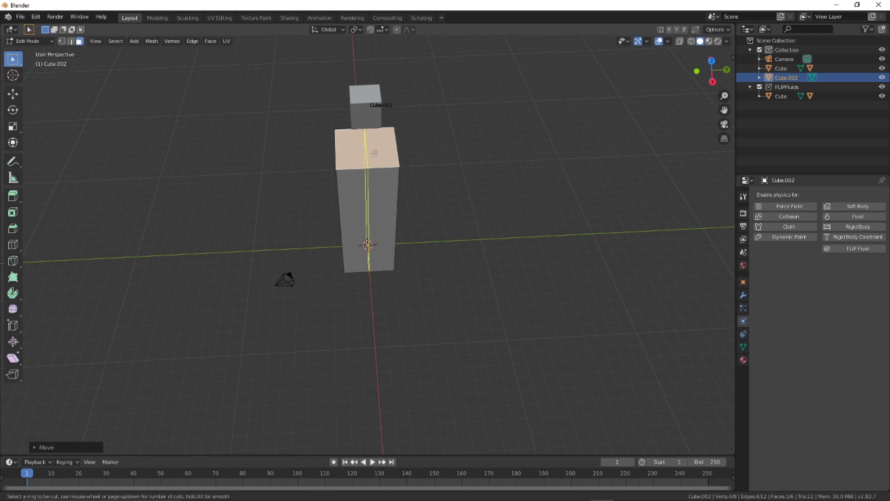
click(367, 166)
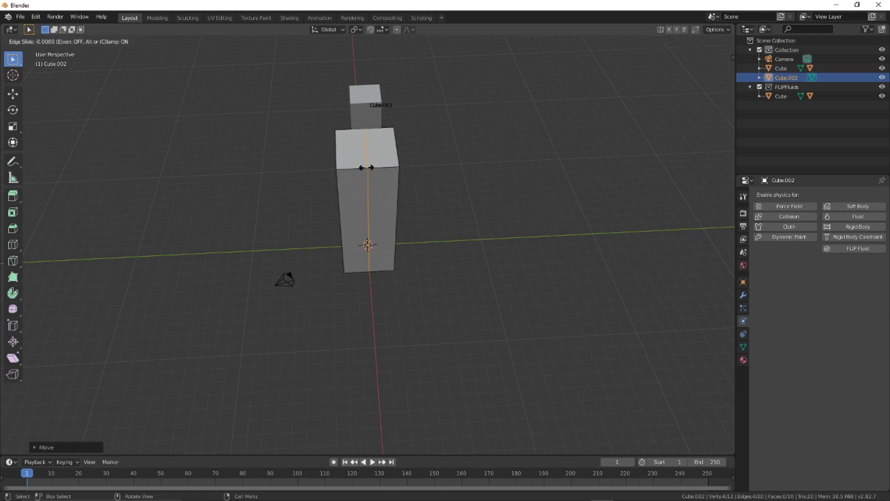
right_click(366, 166)
middle_drag(519, 276, 348, 157)
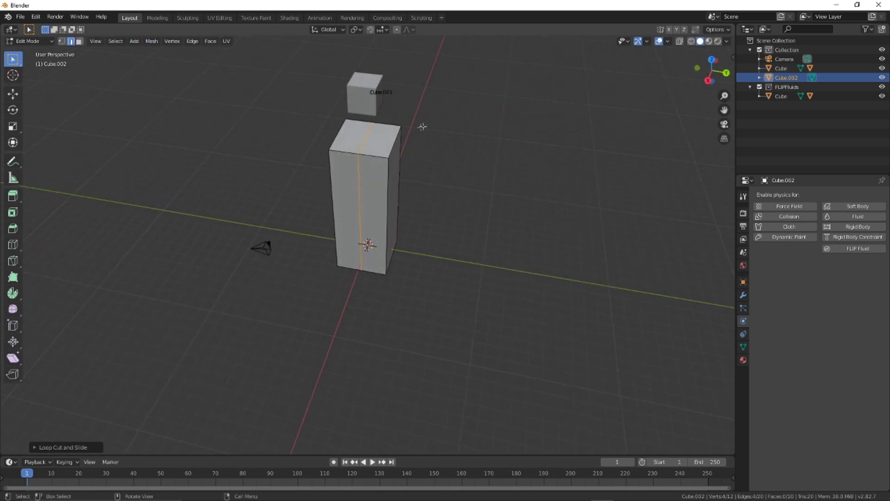
click(392, 145)
key(g)
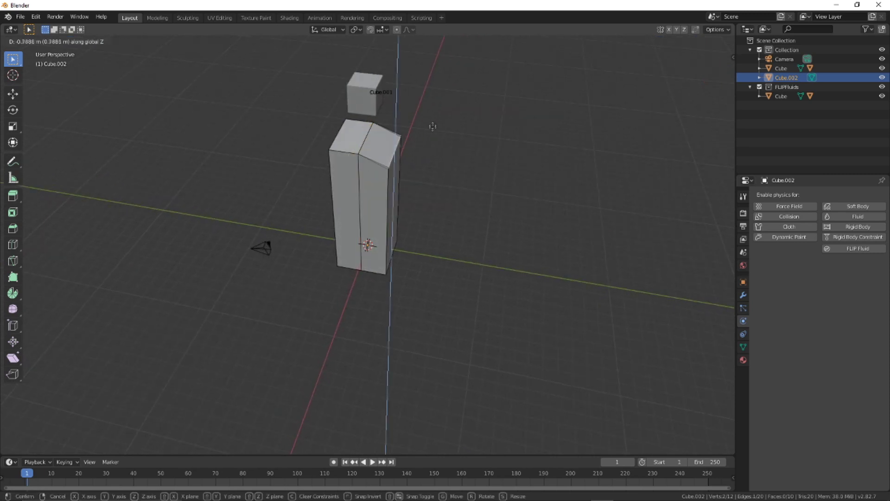
click(435, 142)
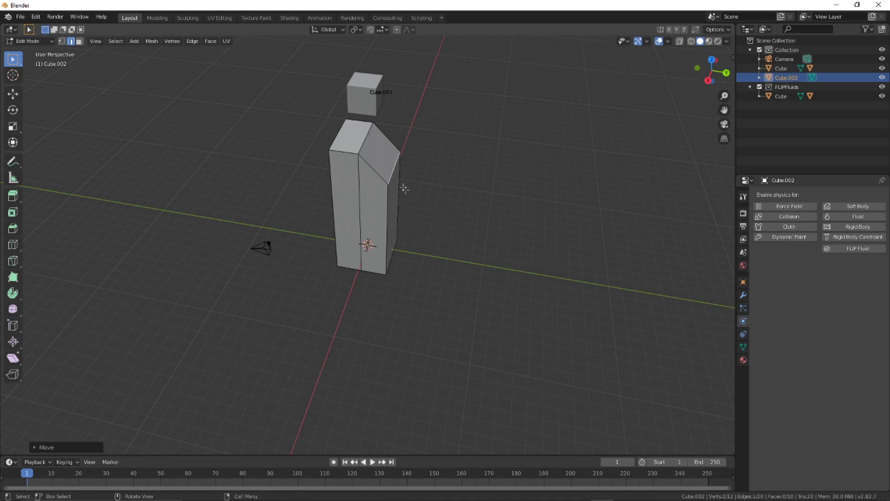
mouse_move(431, 217)
middle_down()
mouse_move(441, 205)
mouse_move(436, 216)
middle_up()
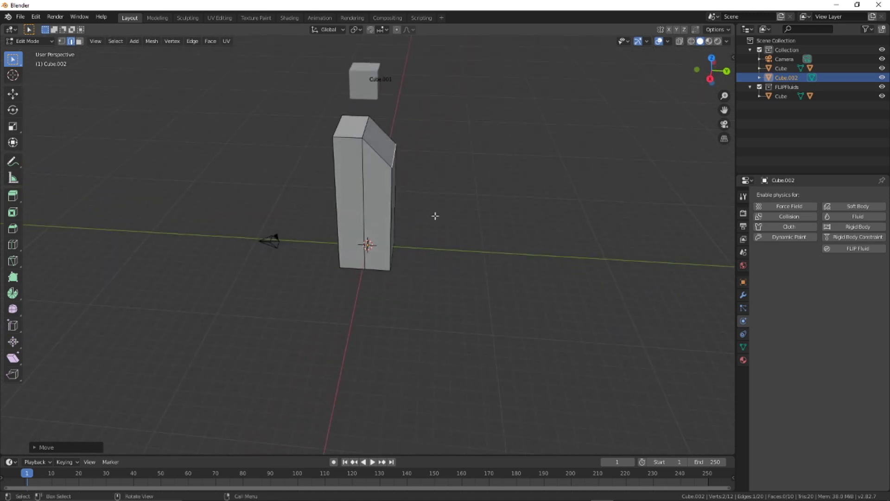
key(Tab)
Step: Add a new cube and move it along Y beside the tall block
key(shift+a)
mouse_move(375, 216)
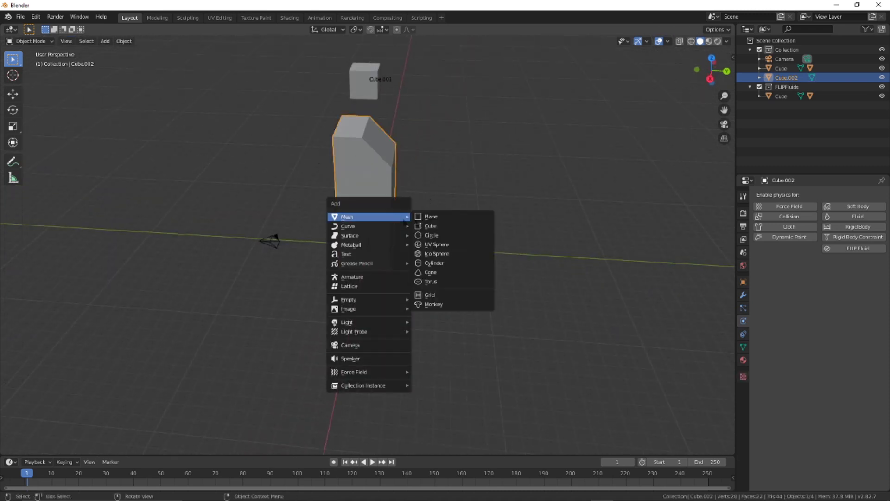
click(438, 228)
key(g)
key(y)
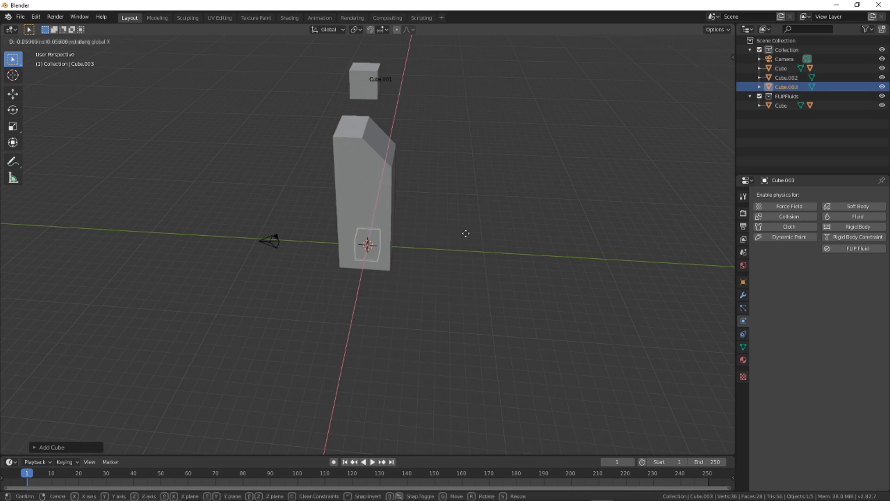
click(507, 240)
Step: Raise the new cube's top face to make it taller
key(Tab)
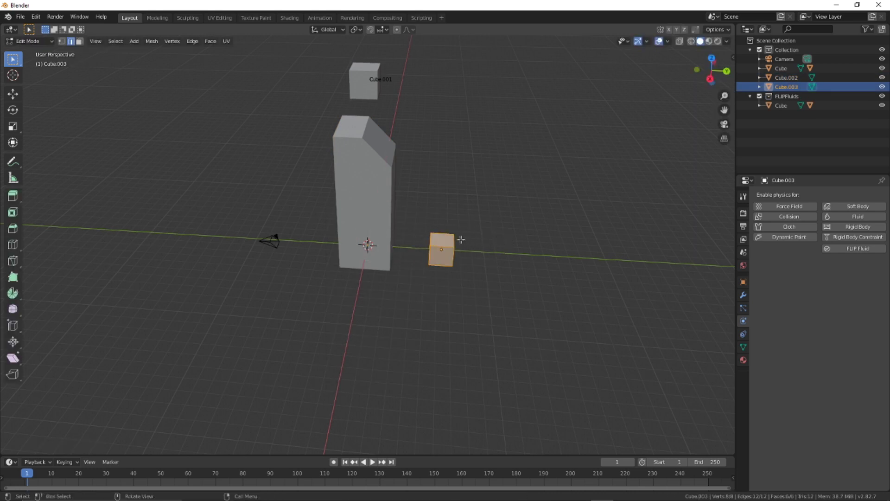
click(442, 239)
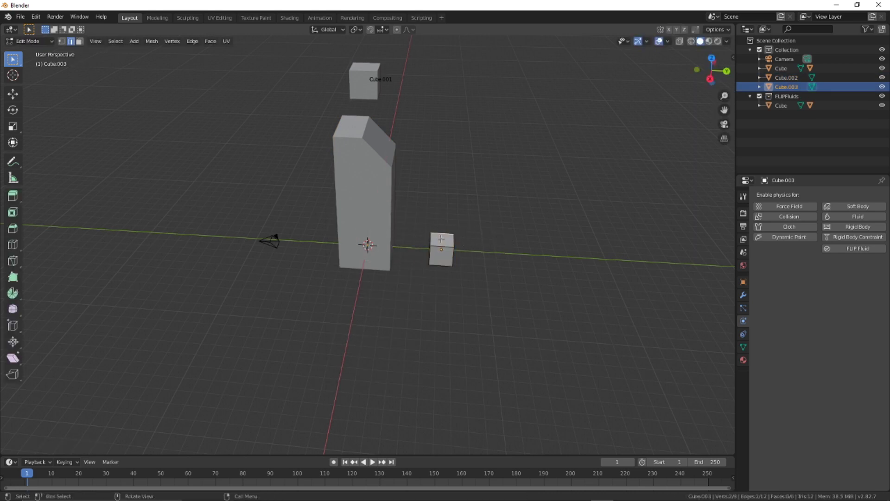
click(80, 42)
click(440, 235)
key(g)
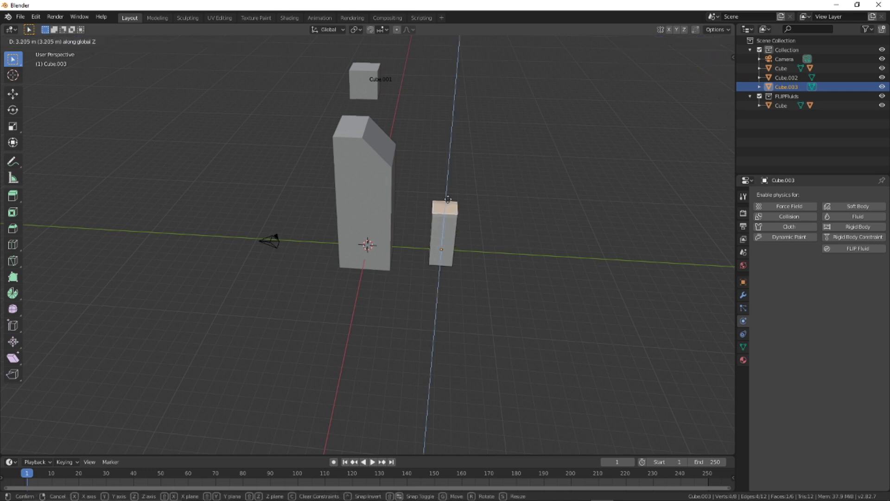
click(501, 220)
mouse_move(501, 221)
middle_down()
mouse_move(485, 237)
mouse_move(405, 199)
mouse_move(496, 230)
middle_up()
key(Tab)
Step: Widen the box and move it along Y closer to the tall block
key(s)
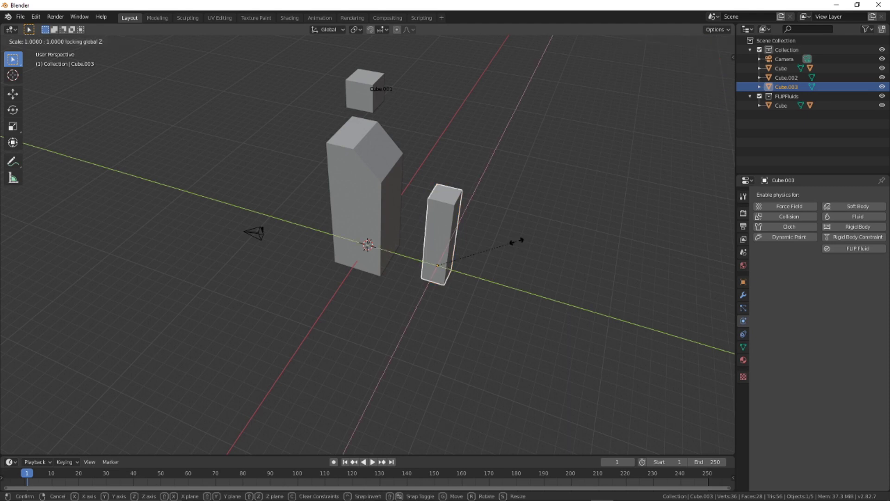
click(556, 260)
middle_drag(556, 260, 533, 228)
key(g)
key(y)
click(557, 265)
Step: Lower the box's top face along Z to make Cube.003 shorter
key(Tab)
click(440, 173)
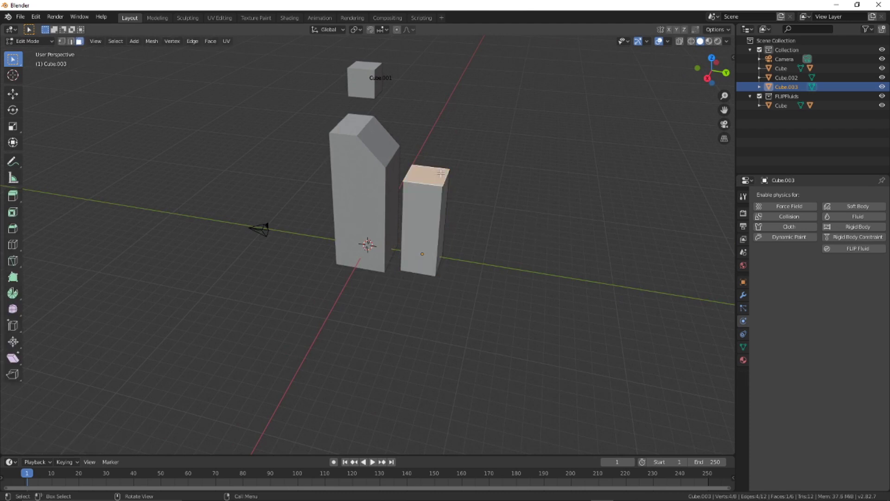
key(g)
key(z)
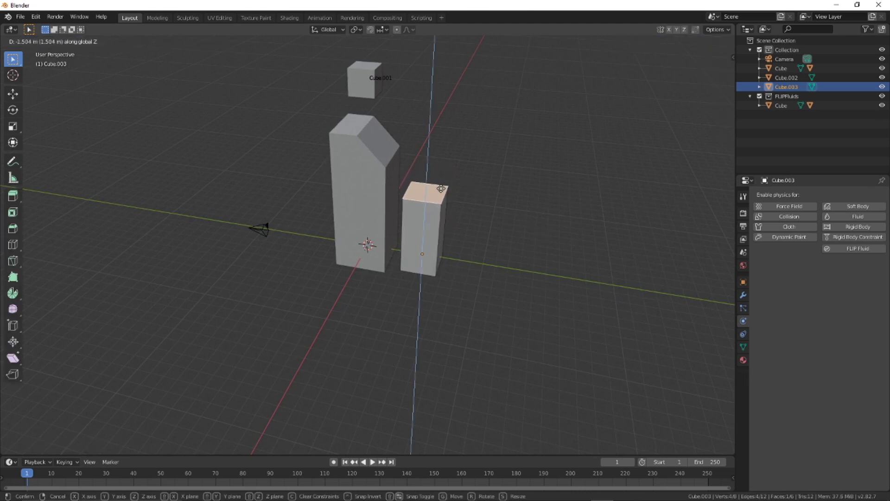
click(485, 213)
key(Tab)
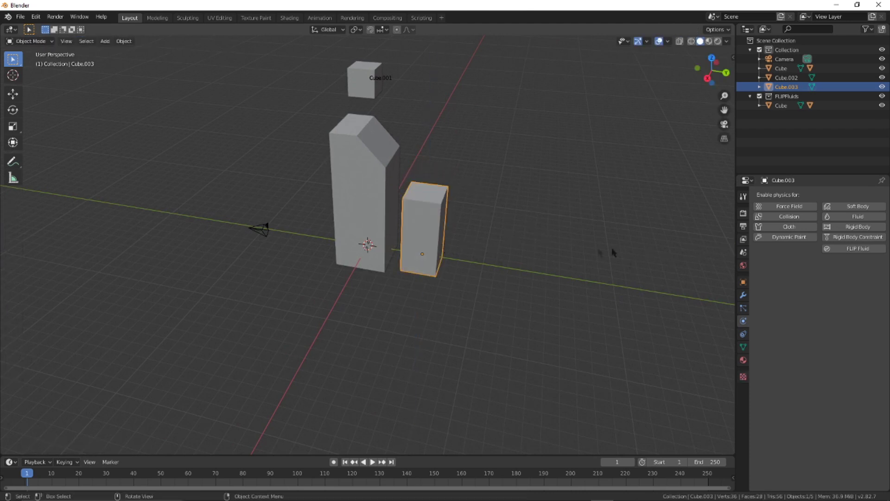
Step: Duplicate the box along X and lower the copy's top to form shorter Cube.004
middle_drag(614, 253, 561, 274)
key(shift+d)
key(x)
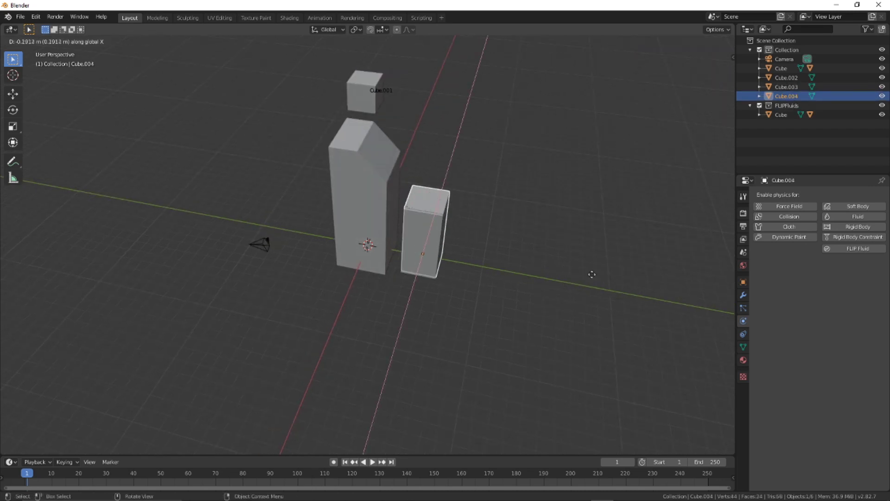
click(616, 279)
key(Tab)
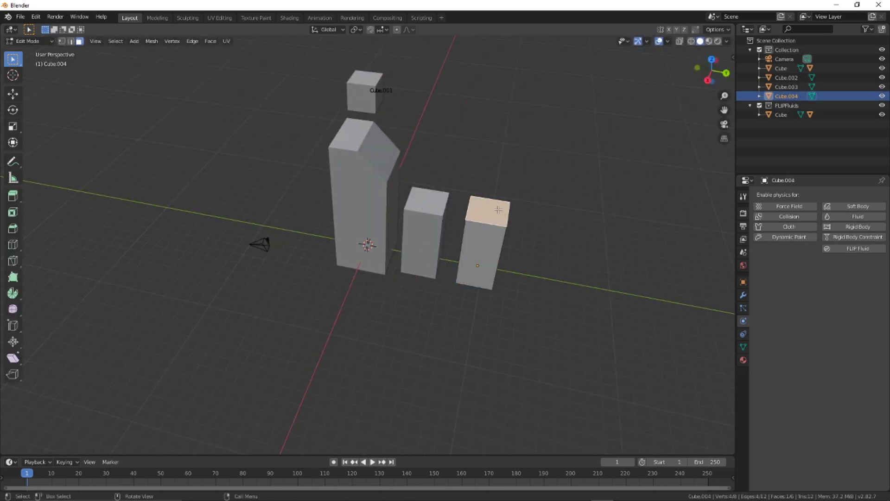
key(g)
key(z)
click(512, 245)
middle_drag(512, 246, 574, 270)
key(Tab)
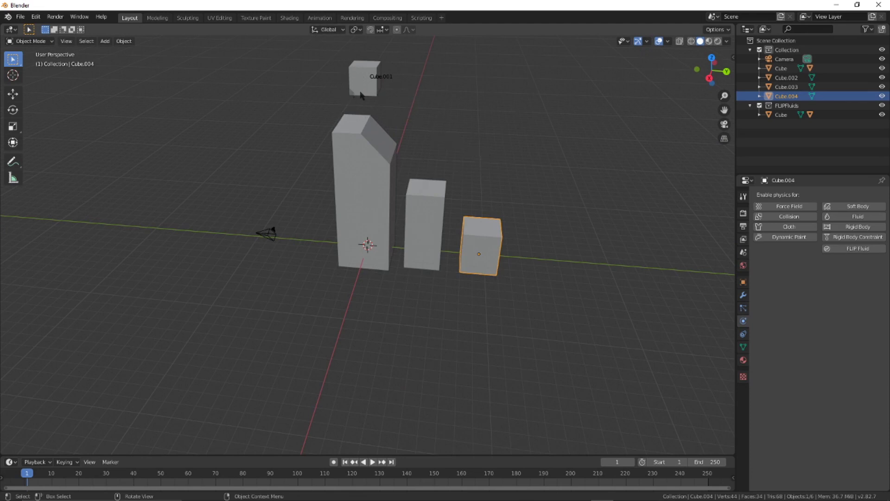
Step: Select the small cube above the blocks and add Active Rigid Body physics
click(585, 221)
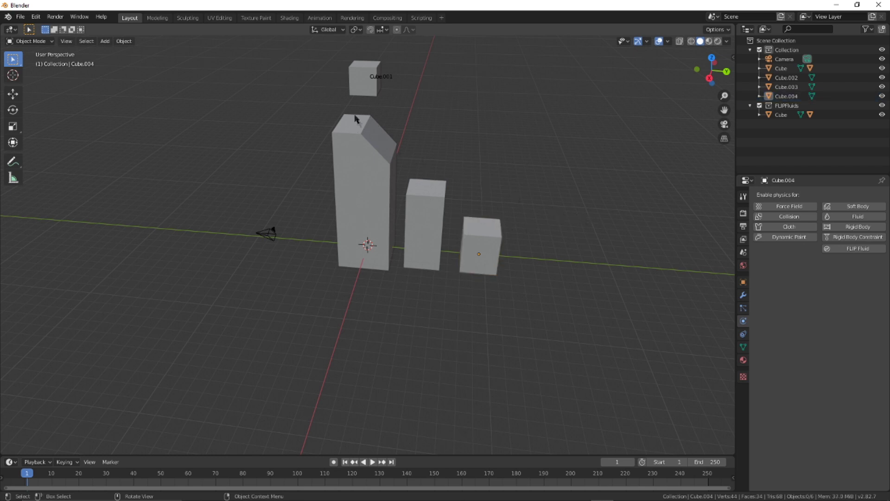
click(362, 88)
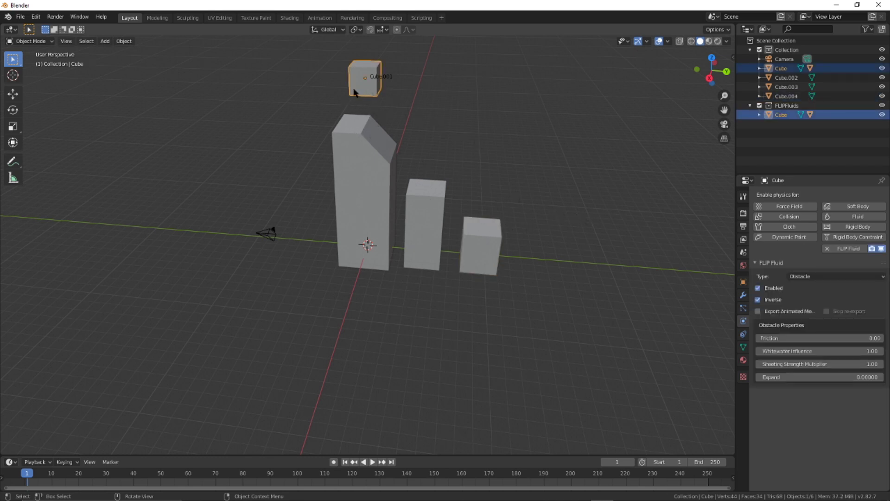
middle_drag(414, 119, 356, 89)
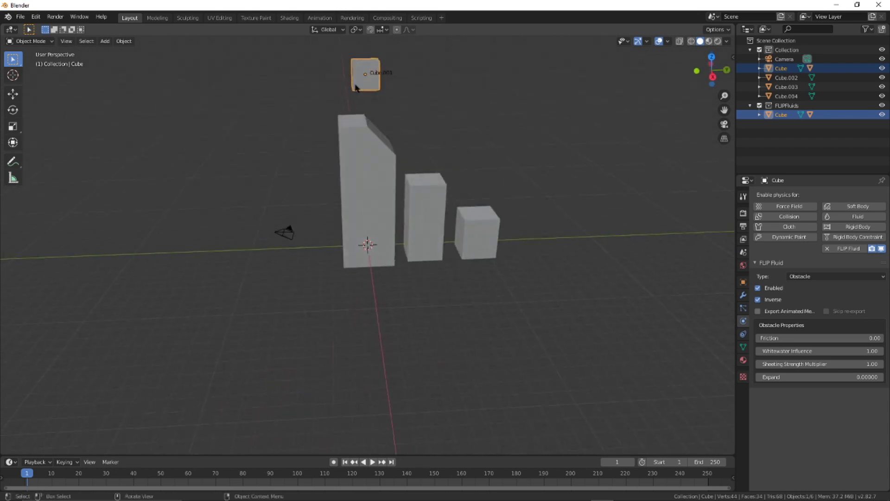
middle_drag(397, 111, 420, 153)
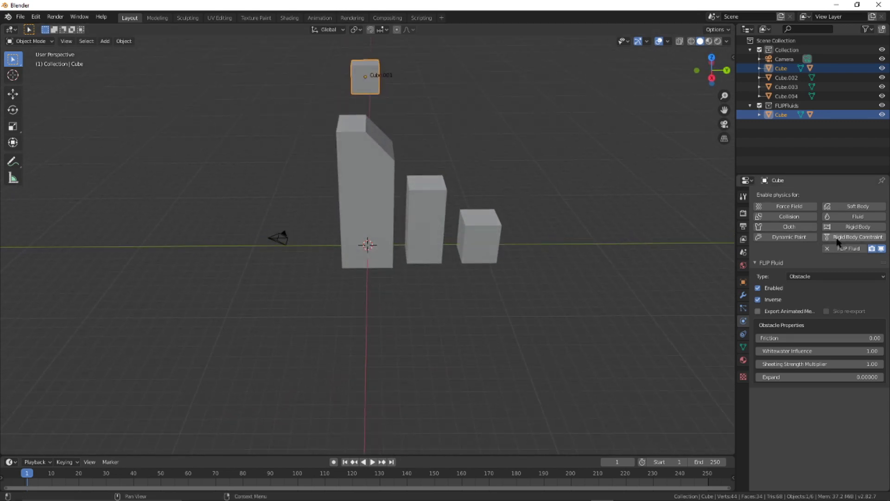
click(844, 229)
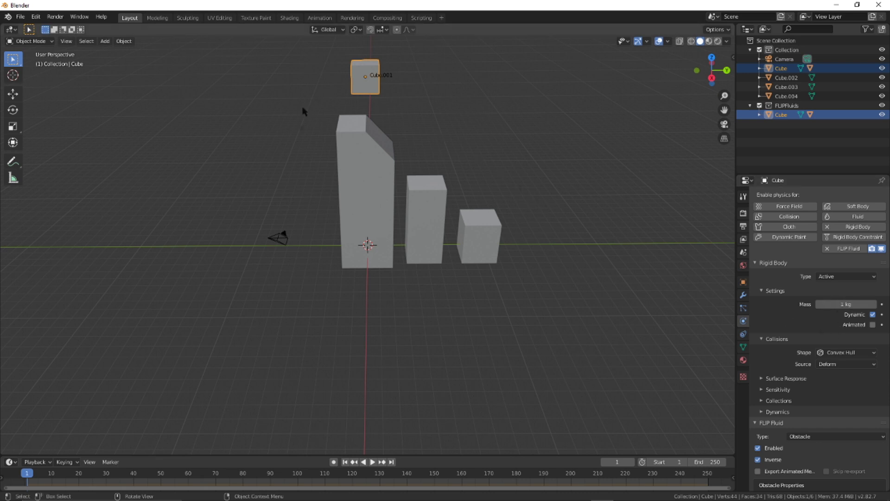
Step: Set Cube.002, Cube.003 and Cube.004 each to Rigid Body type Passive
click(383, 165)
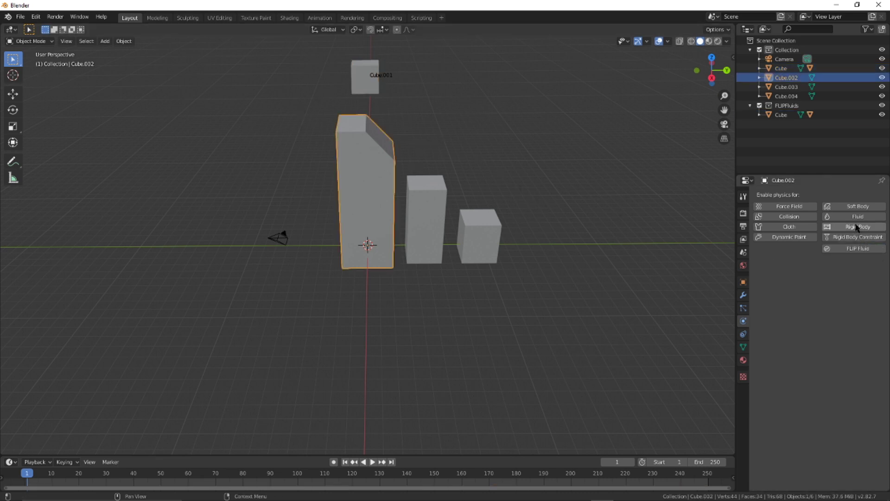
click(846, 276)
click(838, 290)
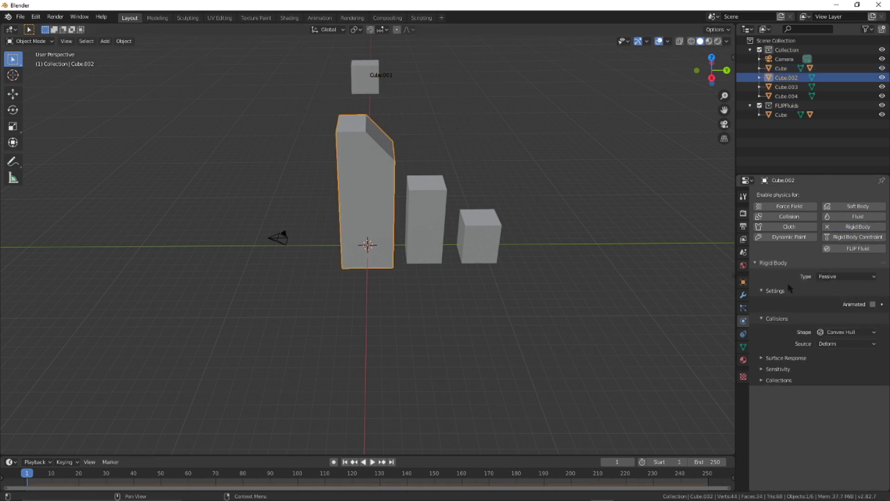
click(428, 207)
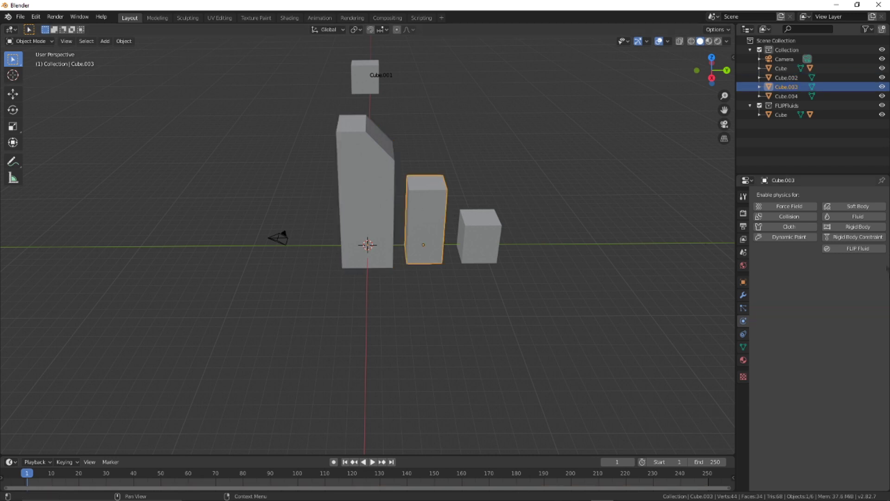
click(853, 226)
click(847, 276)
click(839, 293)
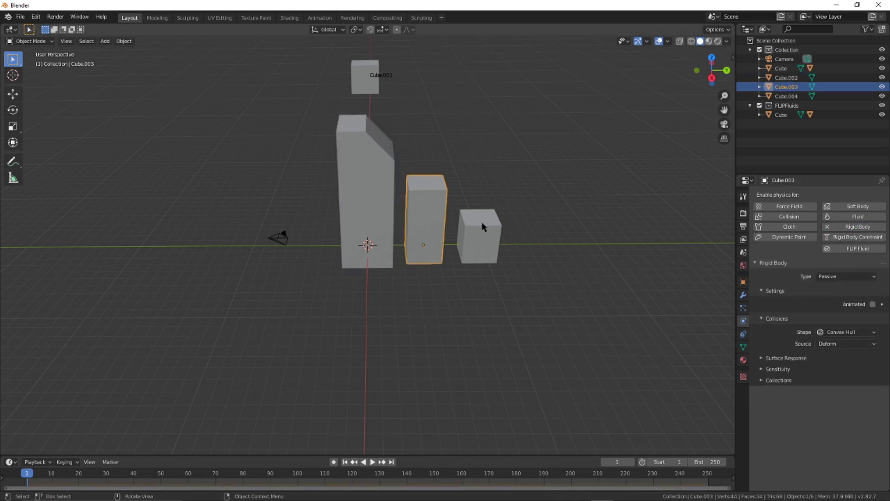
click(483, 230)
click(858, 227)
click(846, 277)
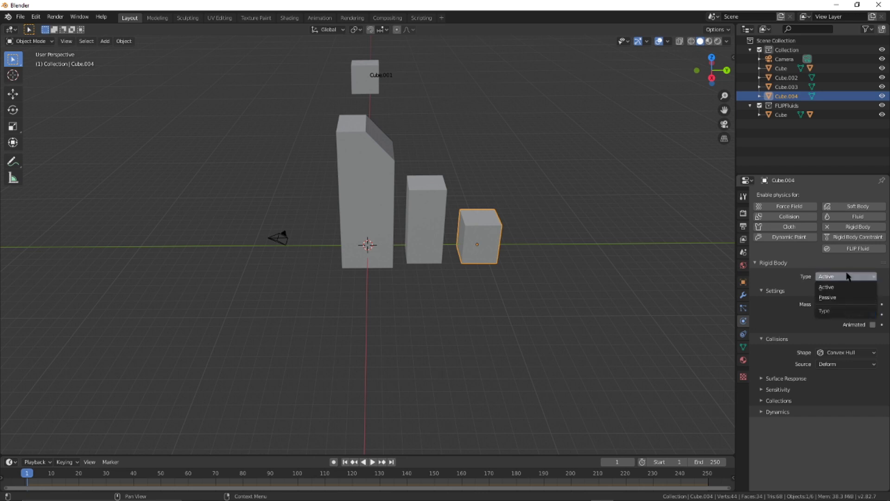
click(843, 298)
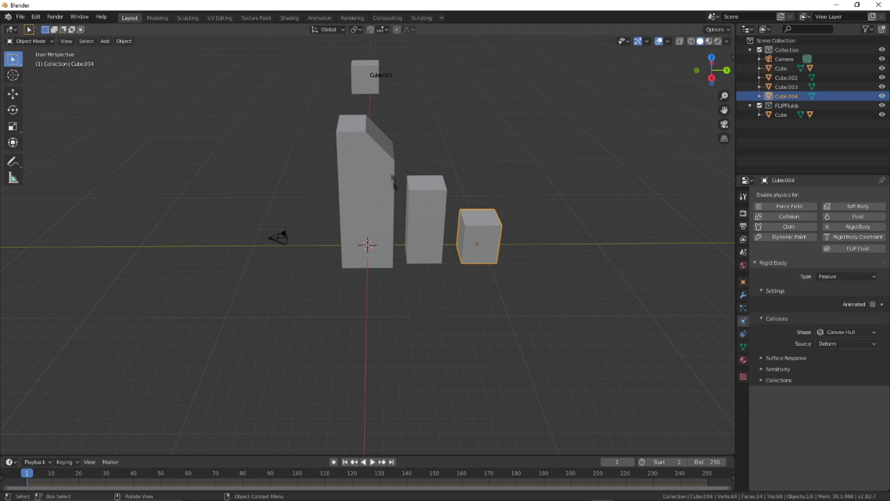
middle_drag(467, 187, 418, 211)
key(shift+a)
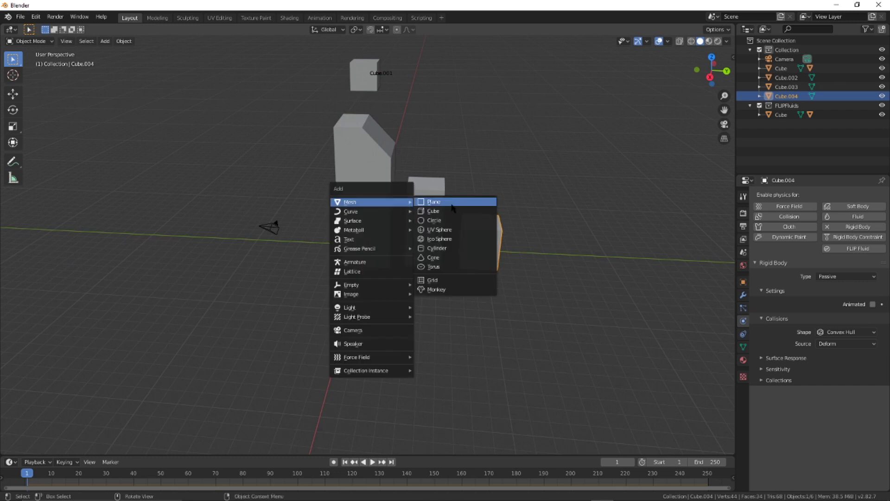
Step: Add a Plane and scale it to 35.57 as a large ground under the blocks
click(453, 201)
key(s)
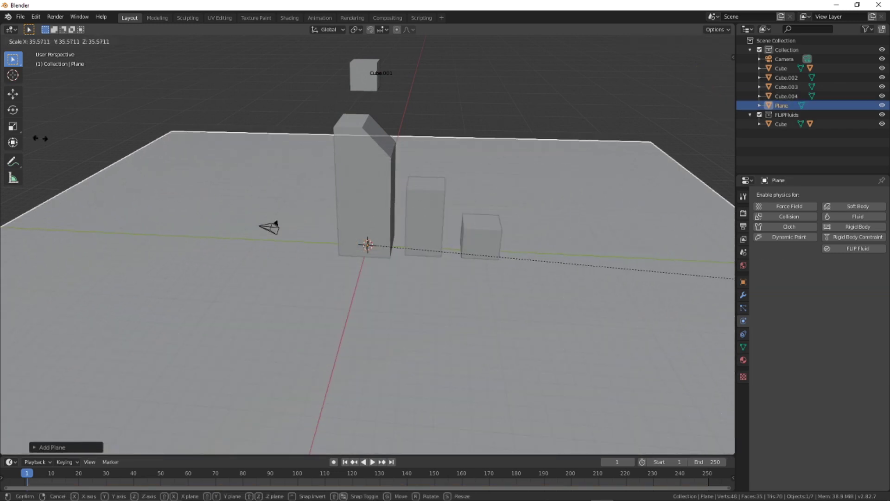
click(312, 195)
middle_drag(312, 195, 332, 211)
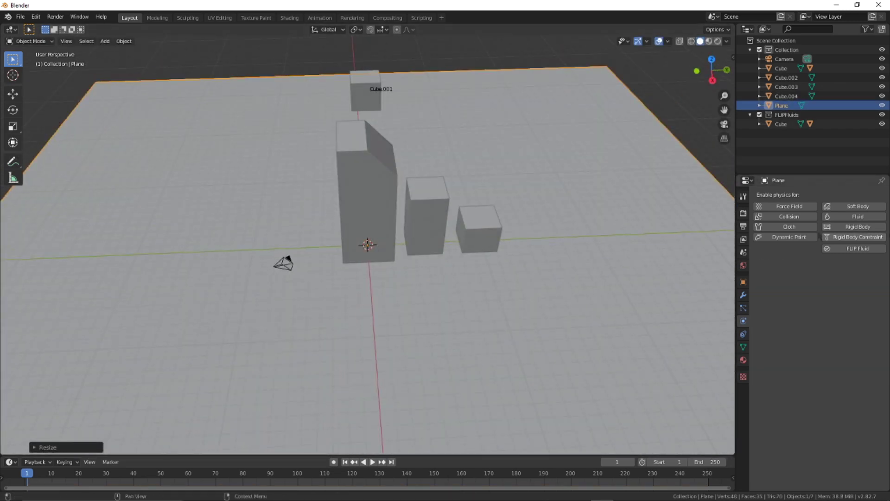
Step: Give the plane FLIP Fluid physics and a Passive Rigid Body
click(850, 249)
click(811, 277)
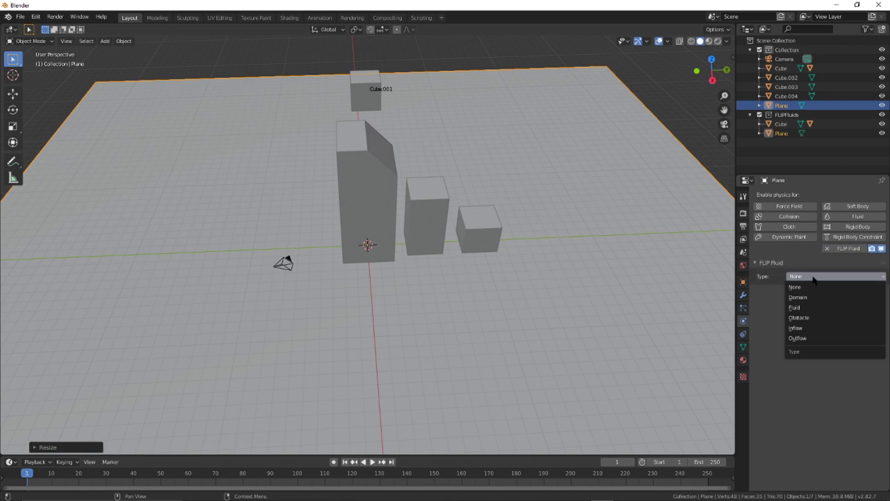
click(858, 227)
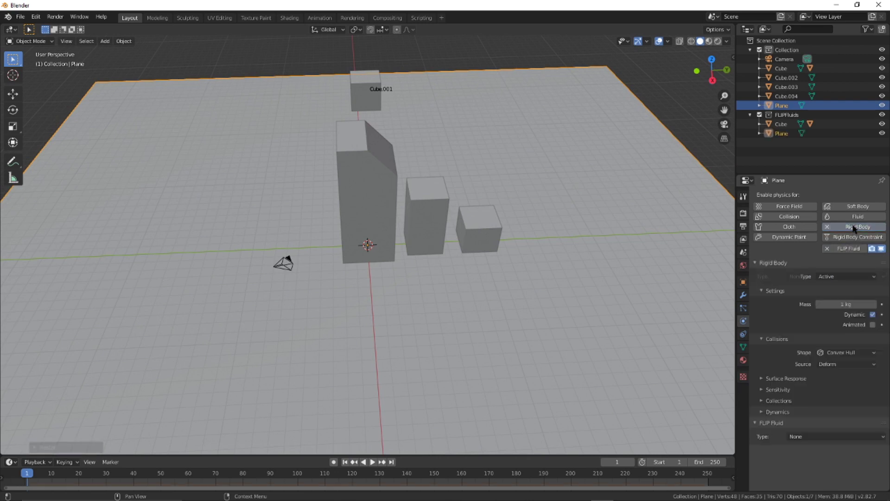
click(835, 276)
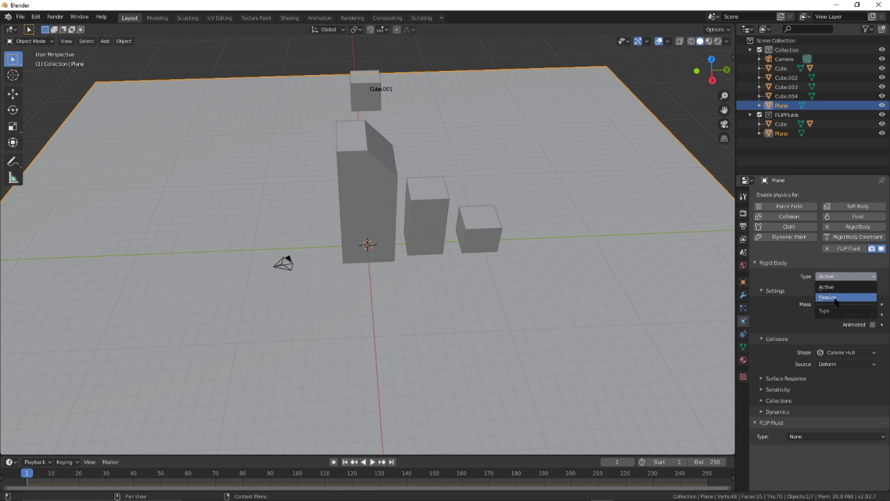
click(835, 297)
middle_drag(580, 272, 628, 259)
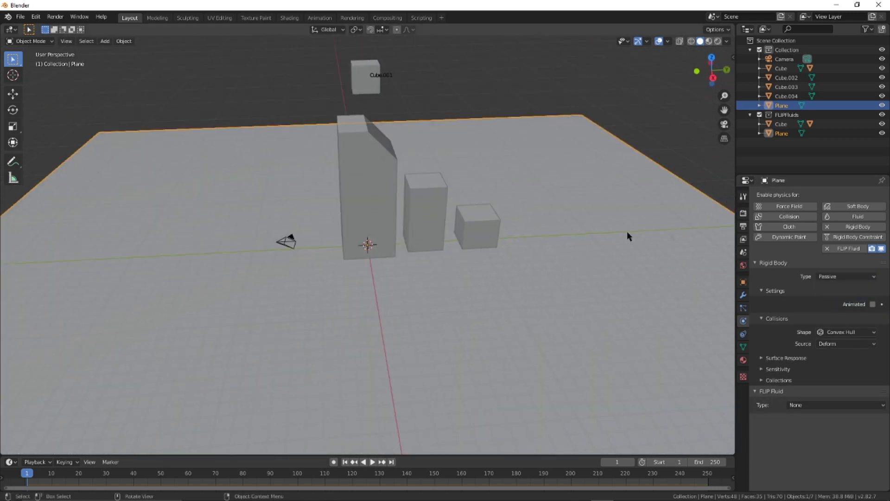
click(352, 184)
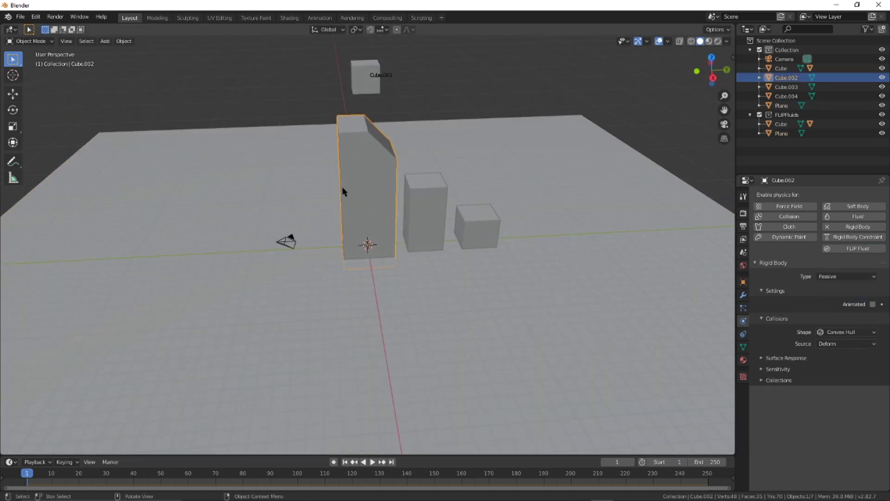
Step: Make Cube.002 a FLIP Fluid obstacle
middle_drag(396, 199, 566, 234)
click(857, 248)
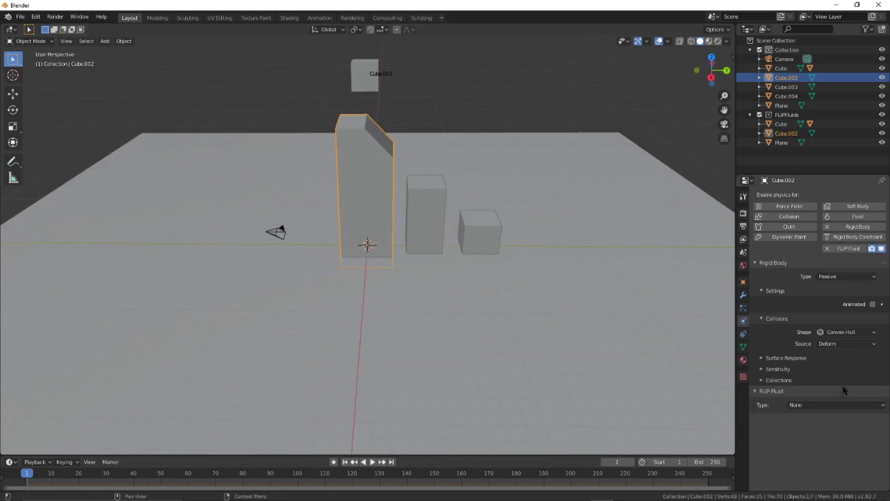
click(835, 405)
click(835, 445)
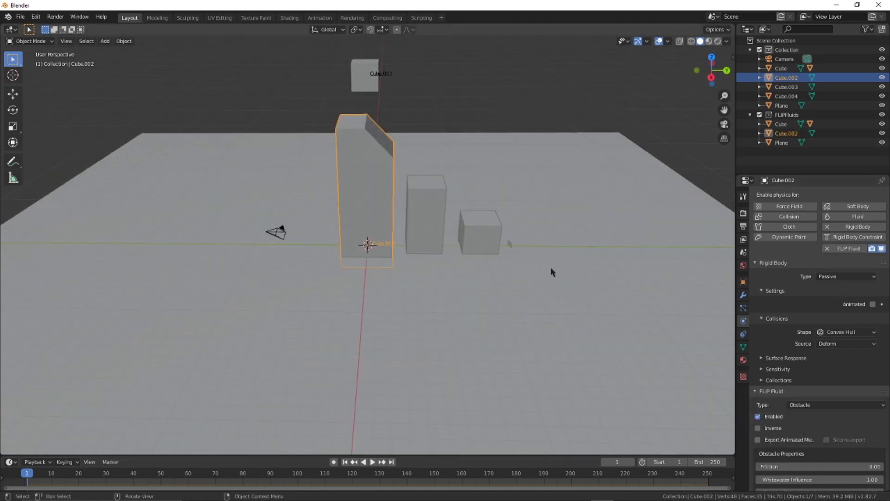
Step: Make Cube.003 and Cube.004 FLIP Fluid obstacles as well
click(427, 207)
click(857, 248)
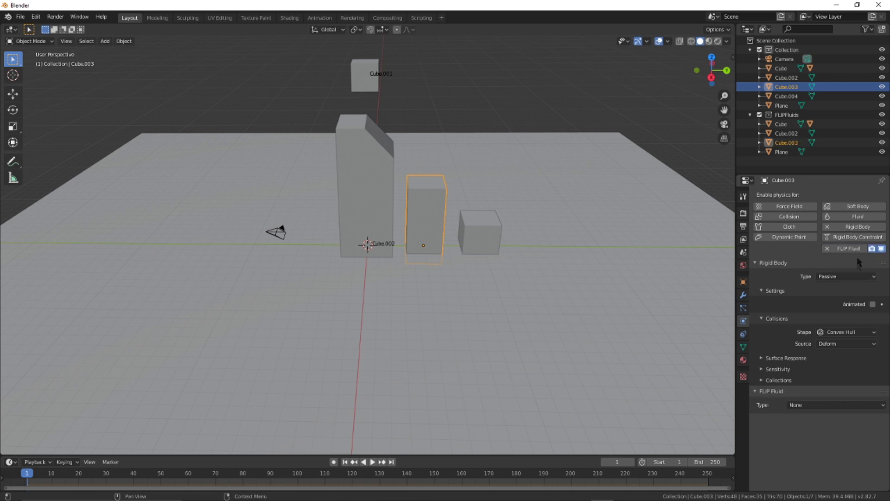
click(820, 406)
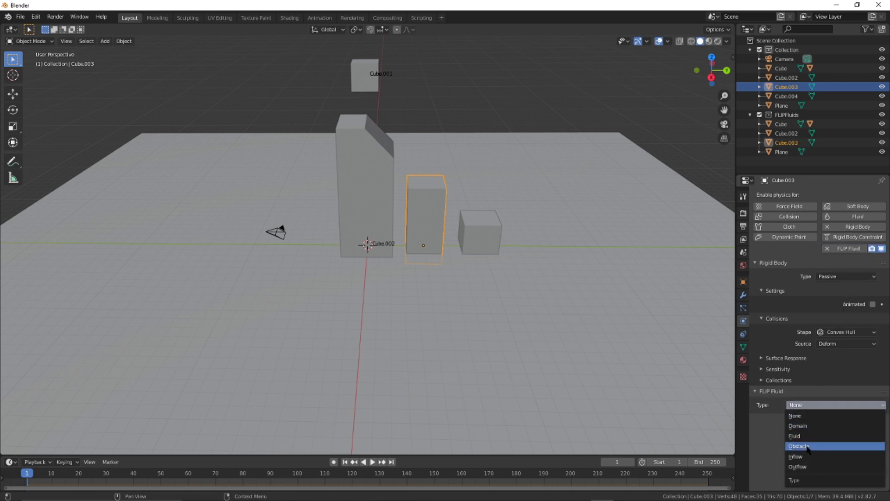
click(805, 444)
click(478, 229)
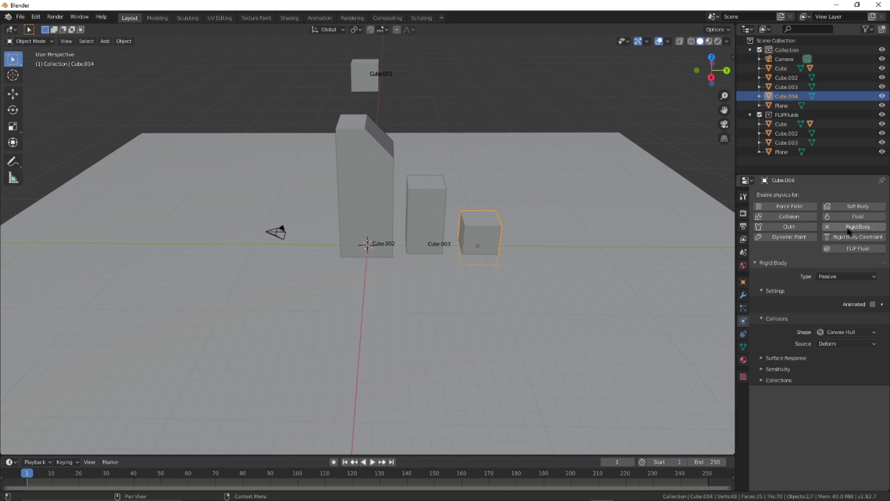
click(857, 248)
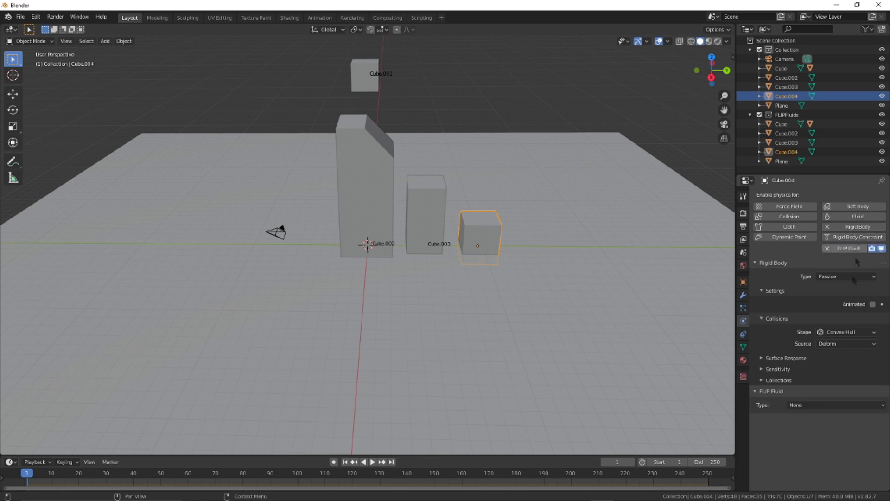
click(828, 406)
click(802, 446)
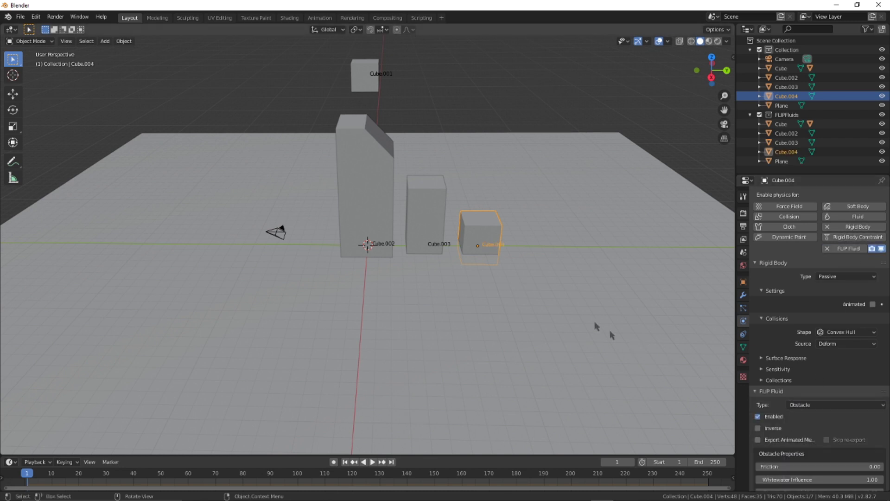
middle_drag(595, 326, 445, 392)
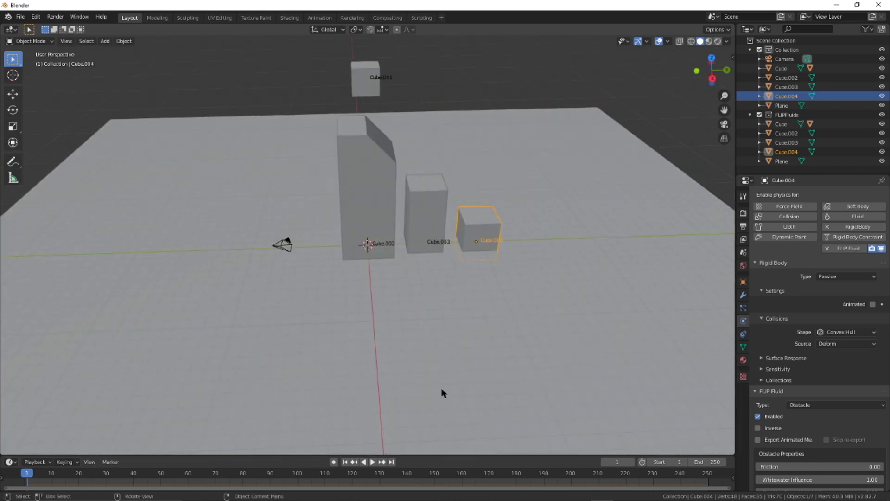
click(373, 462)
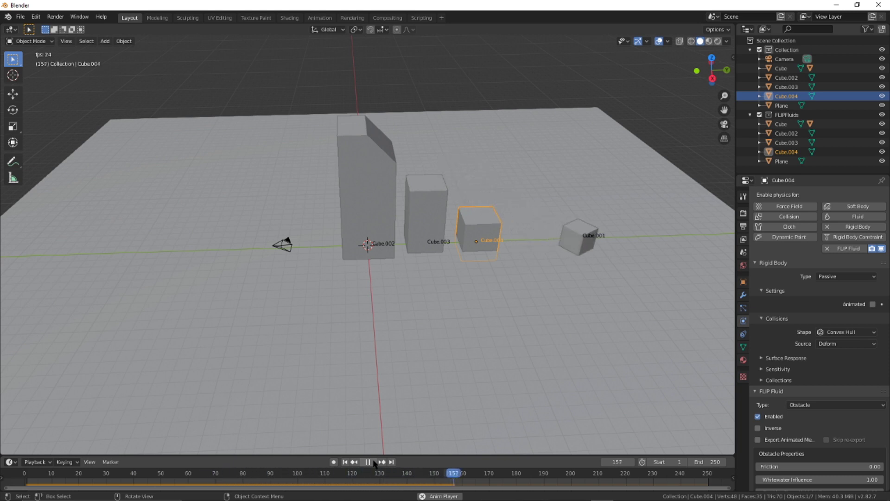
click(369, 462)
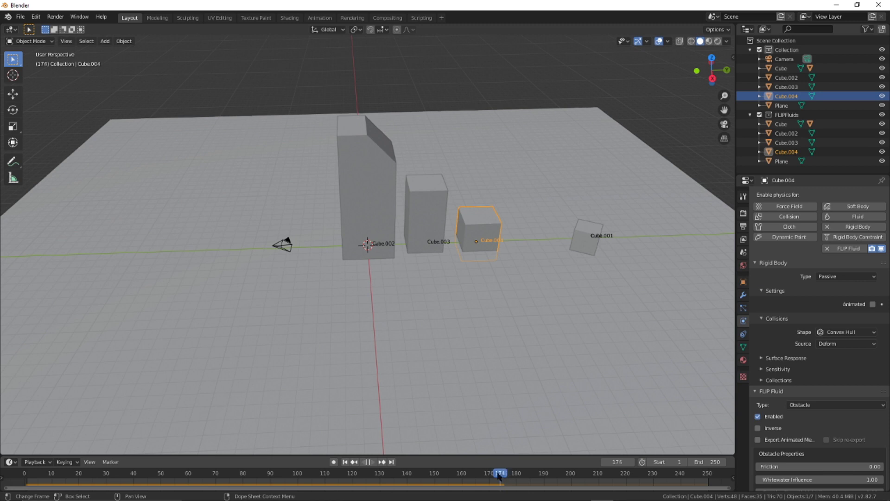
drag(499, 475, 30, 478)
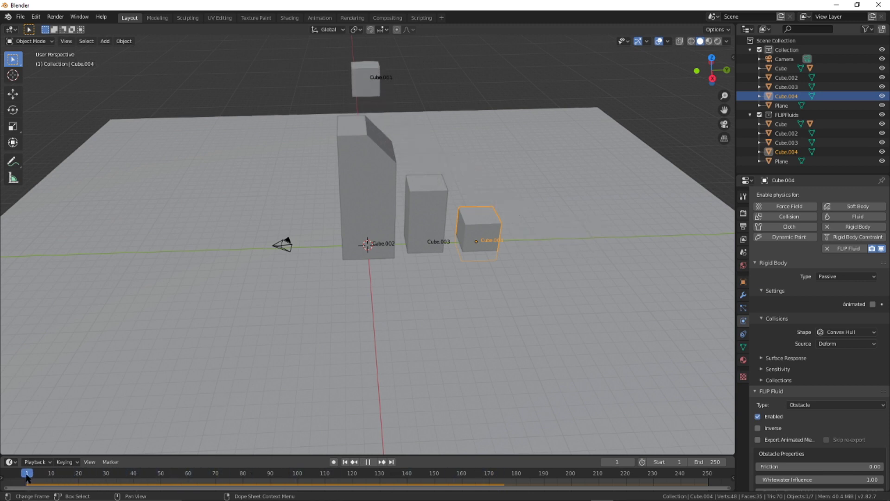
mouse_move(370, 419)
middle_down()
mouse_move(312, 408)
mouse_move(376, 409)
middle_up()
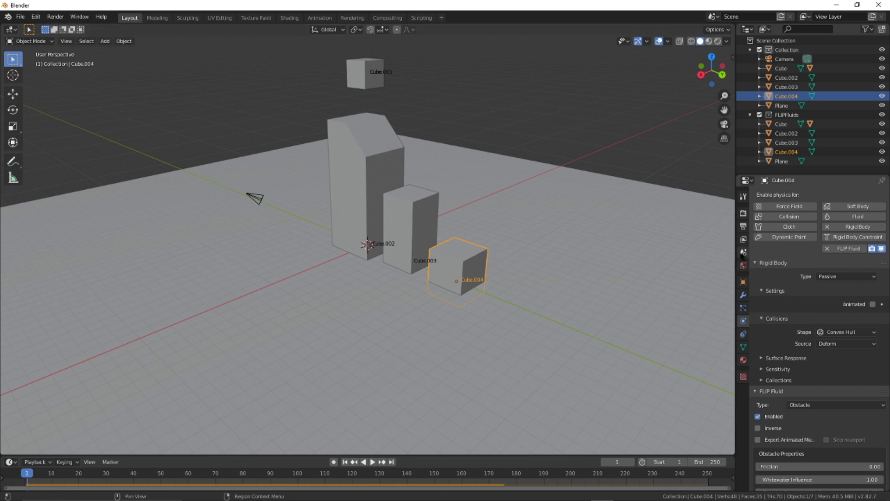
Step: Set the scene's end frame to 300
click(744, 253)
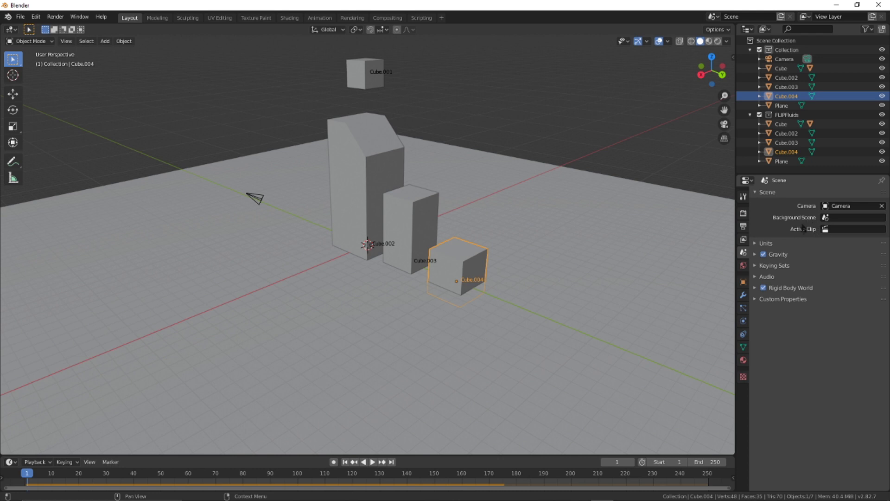
click(797, 289)
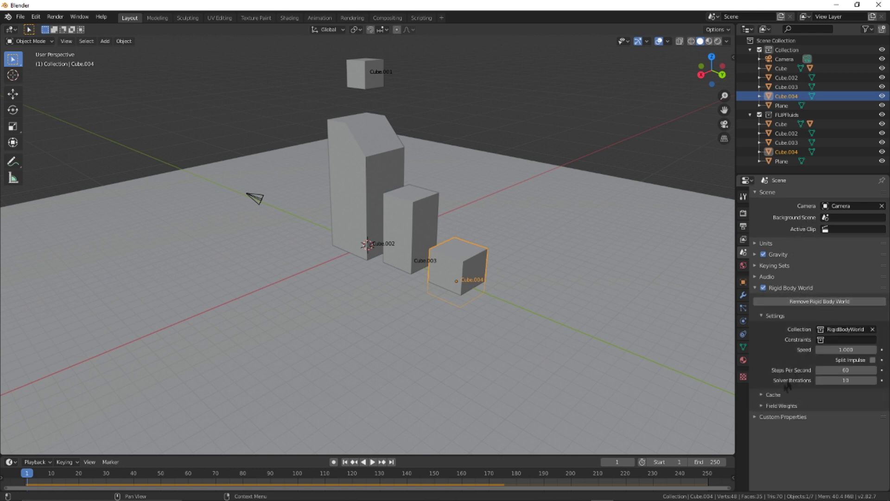
click(770, 395)
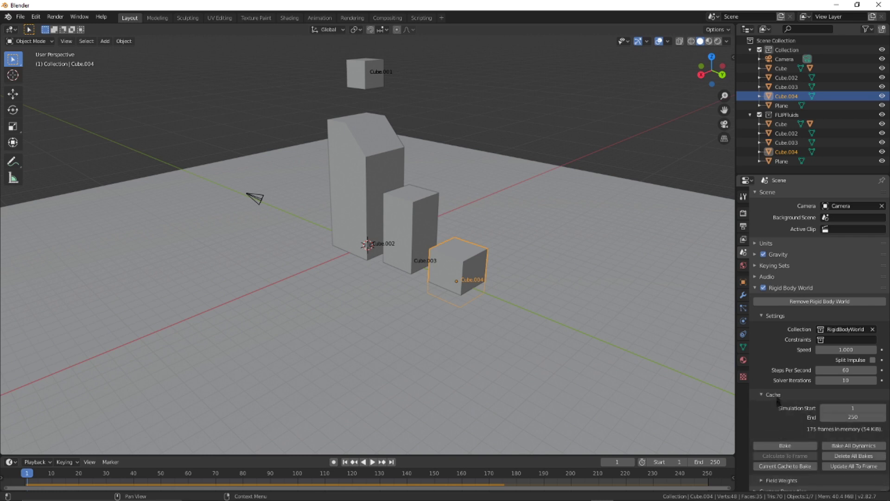
scroll(792, 426, down, 1)
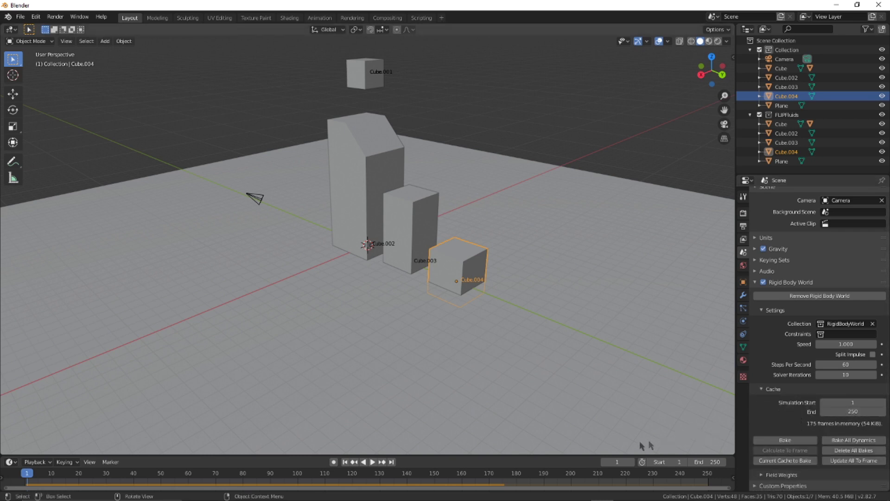
scroll(674, 486, down, 1)
scroll(674, 485, down, 2)
double_click(705, 462)
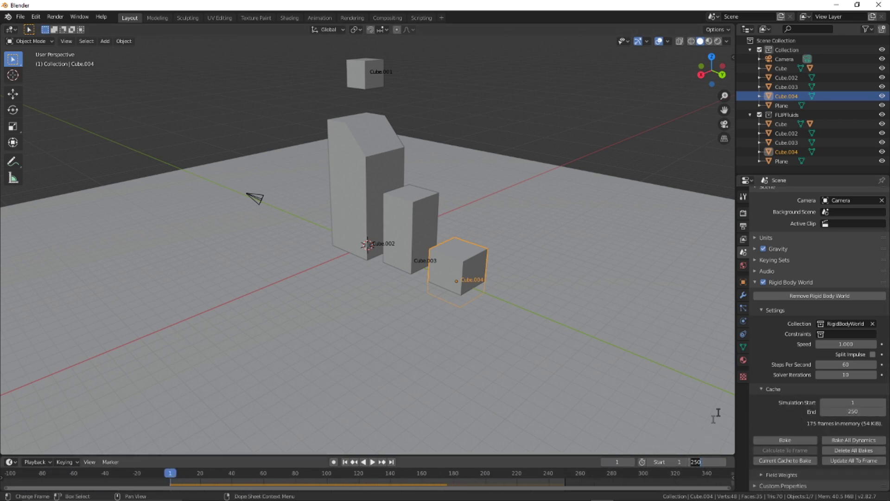
text(300)
key(Return)
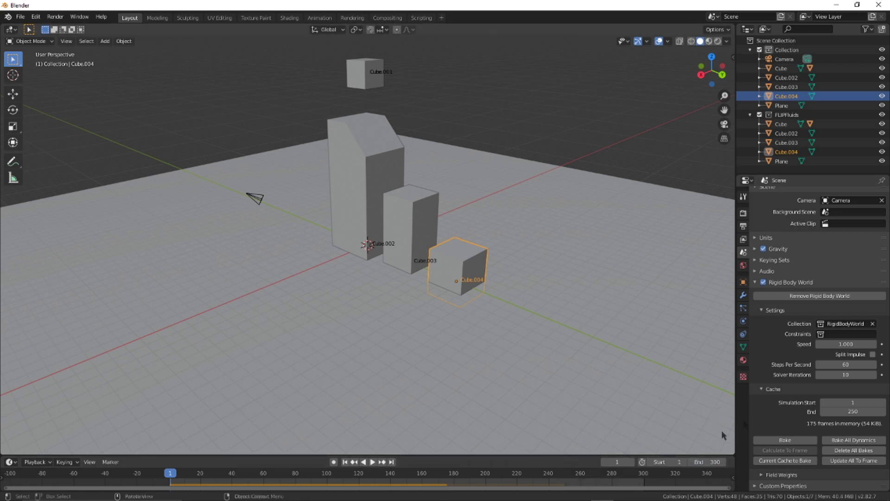
Step: Set the rigid body cache end to 300, bake the simulation and play it back
double_click(852, 411)
text(300)
key(Return)
click(854, 440)
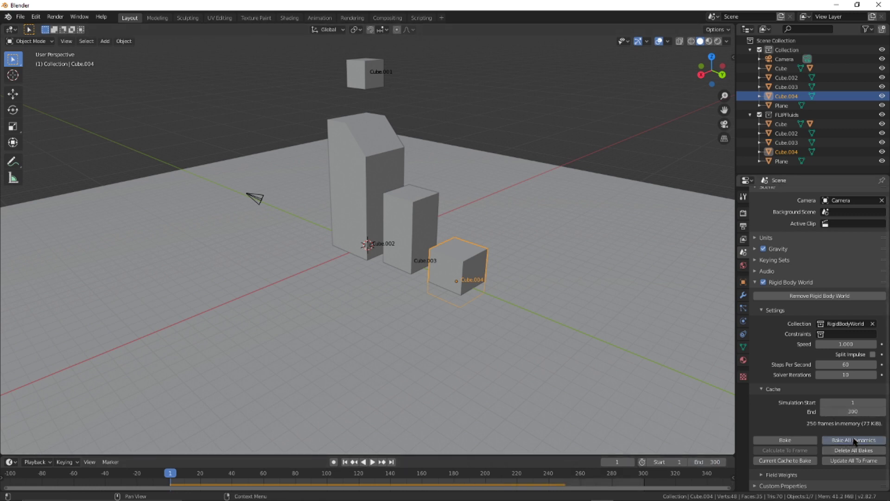
click(374, 463)
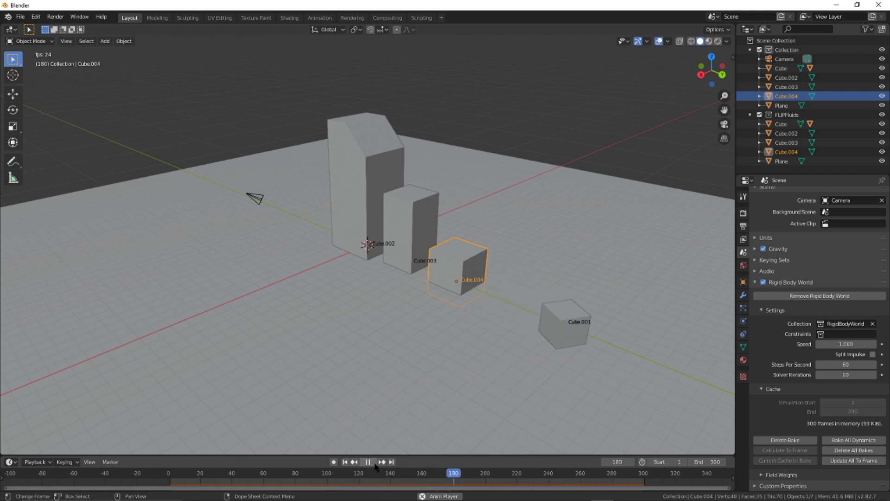
Step: Stop playback, return to frame 1 and add a new cube, Cube.005
click(368, 463)
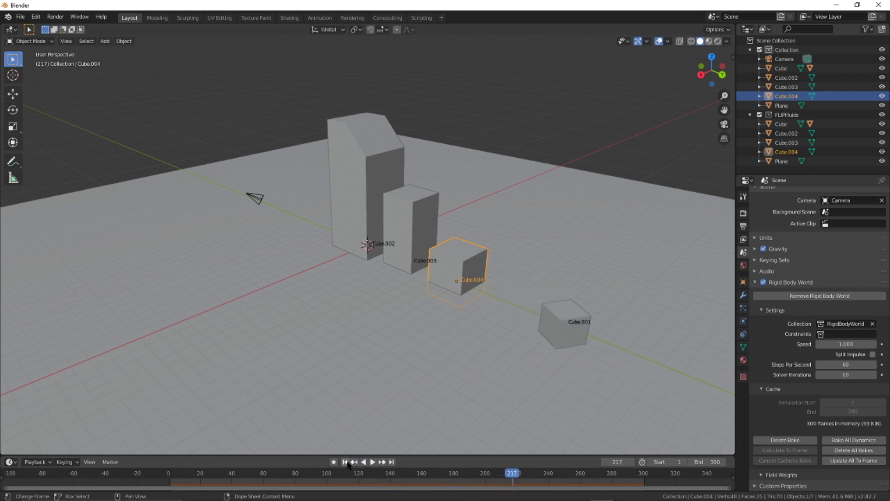
click(345, 462)
middle_drag(334, 319, 332, 271)
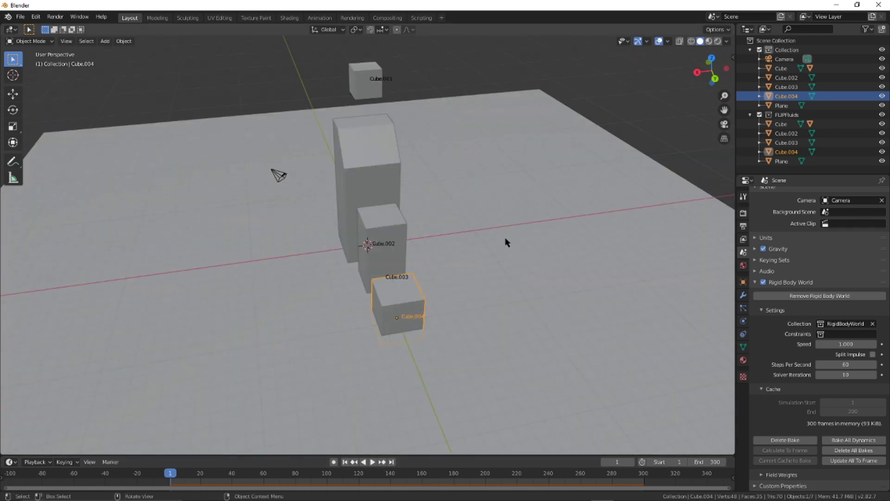
click(472, 223)
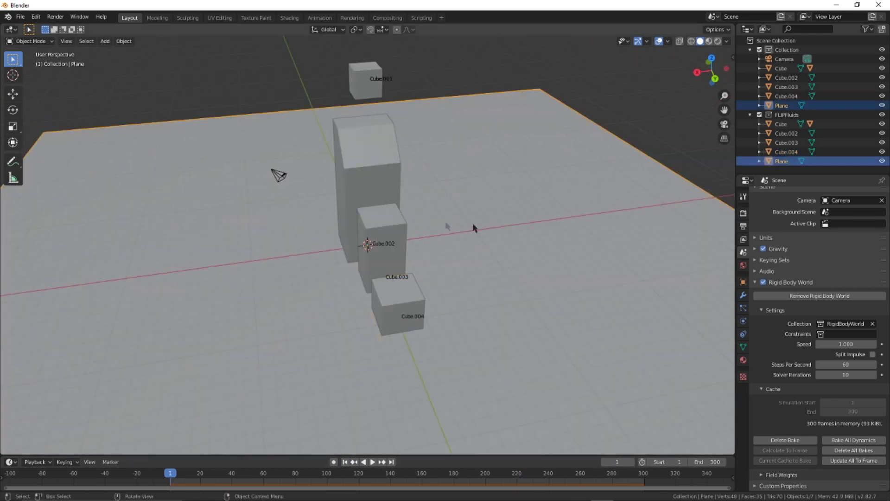
key(shift+a)
mouse_move(366, 220)
click(458, 228)
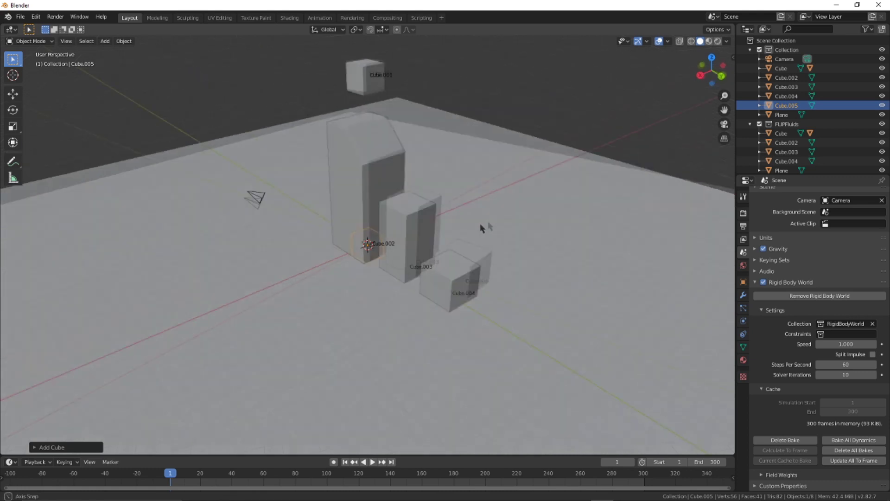
Step: In side orthographic view, scale Cube.005 horizontally into a flat slab
middle_drag(458, 228, 503, 219)
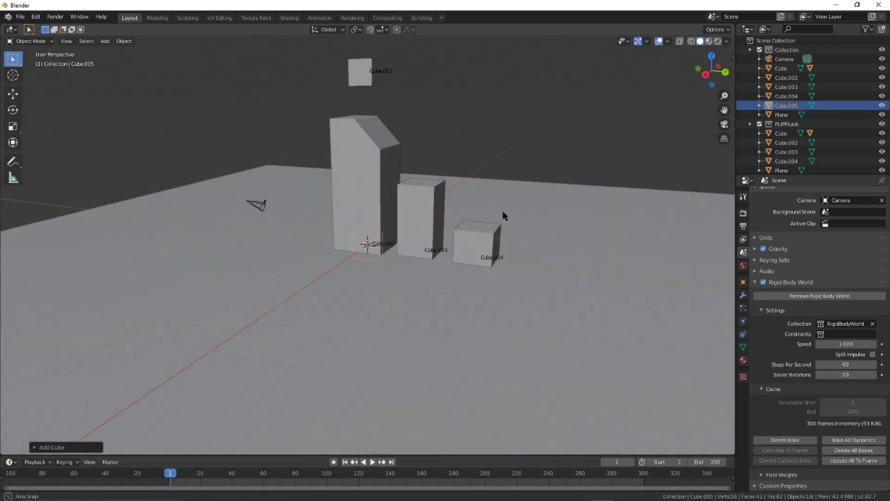
key(KP_3)
key(s)
key(shift+z)
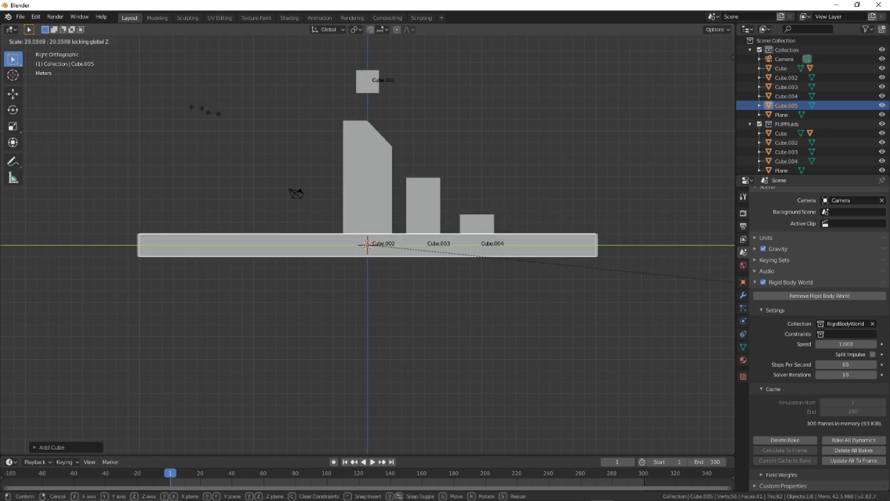
click(218, 143)
Step: Shrink the slab horizontally, keeping its height, and move it along Y
middle_drag(218, 143, 407, 221)
key(s)
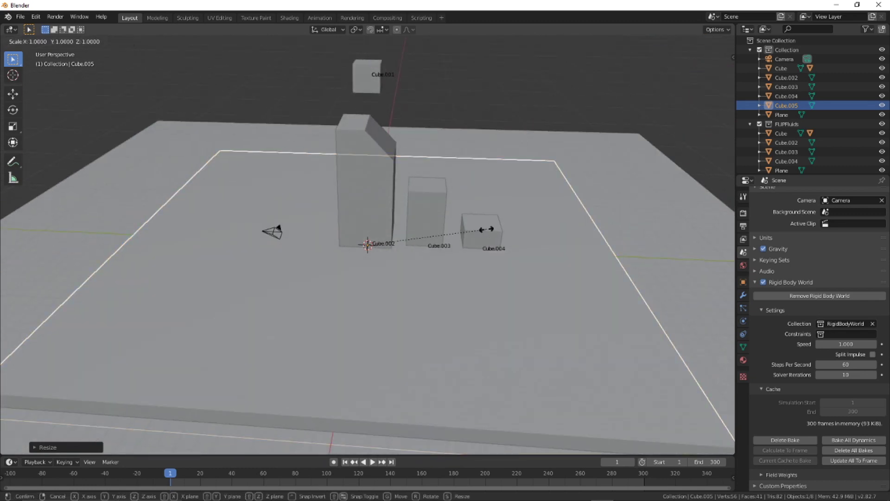
key(shift+z)
click(445, 221)
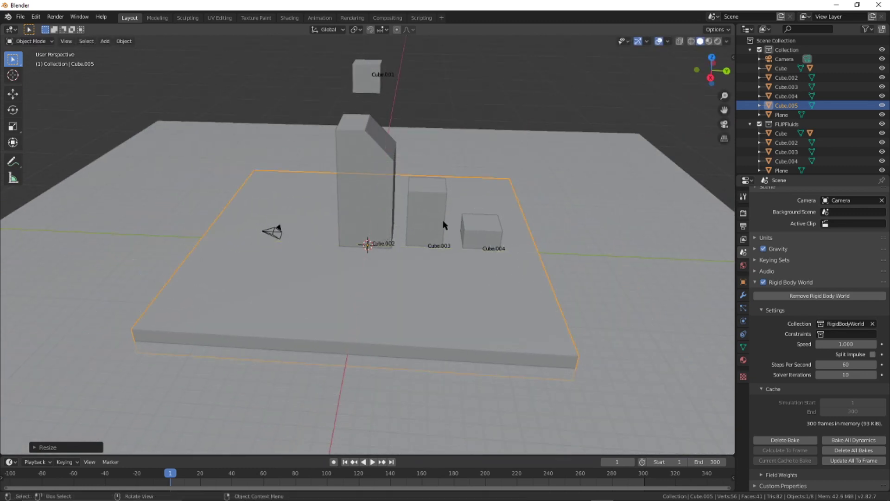
key(g)
key(y)
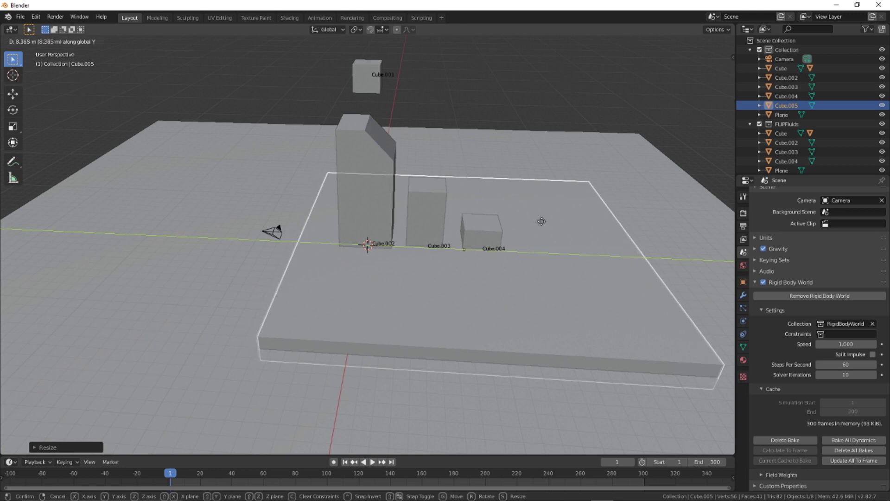
click(534, 326)
Step: At frame 254, raise the slab's top face 13.45 m in Edit Mode into a tall block
click(571, 473)
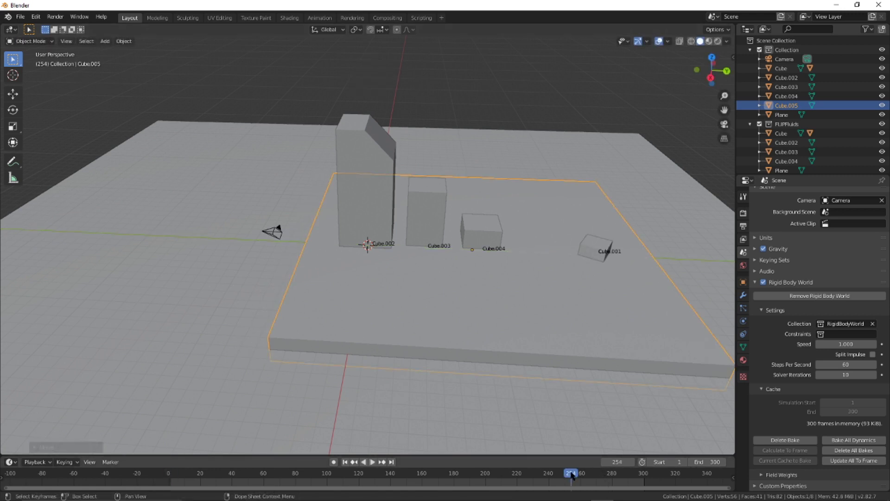
key(Tab)
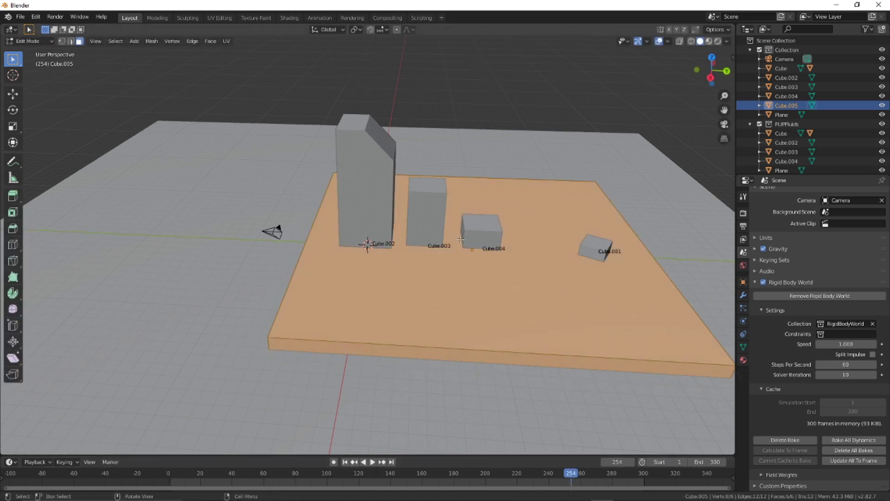
key(g)
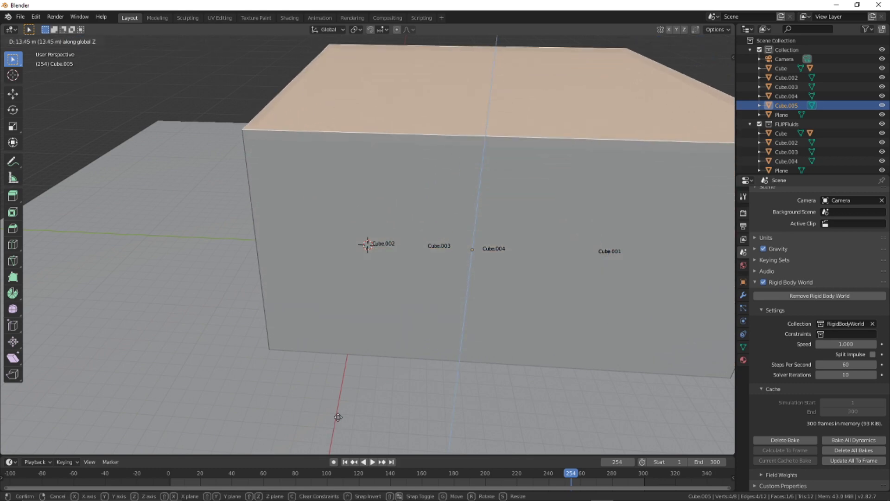
click(361, 449)
key(Tab)
middle_drag(353, 445, 714, 426)
Step: Enable FLIP Fluid on Cube.005 with type Domain, then select the small fallen cube
click(744, 321)
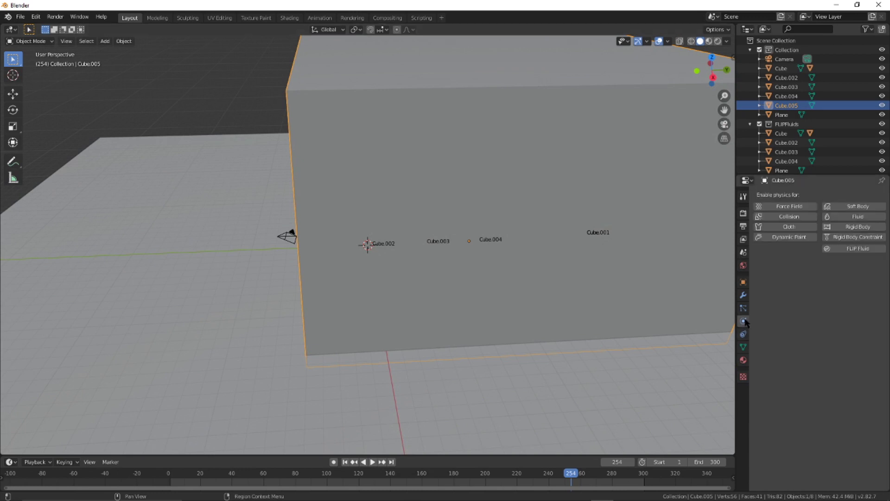
click(864, 250)
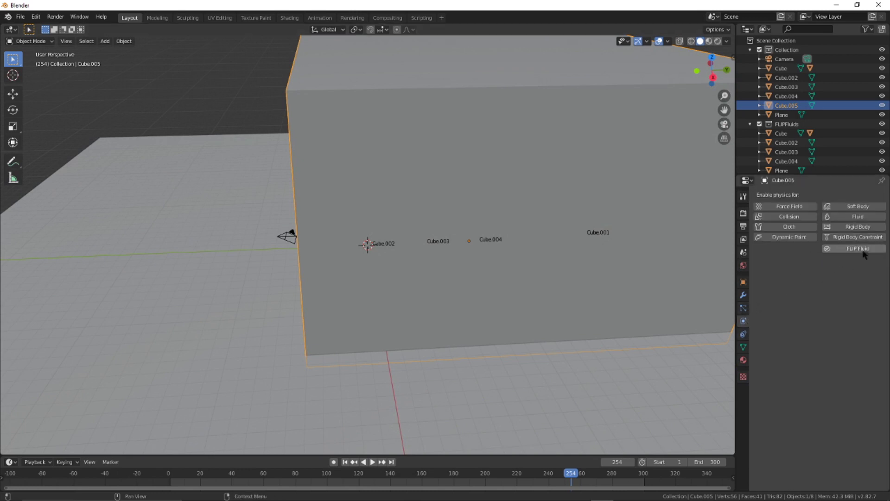
click(822, 277)
click(807, 297)
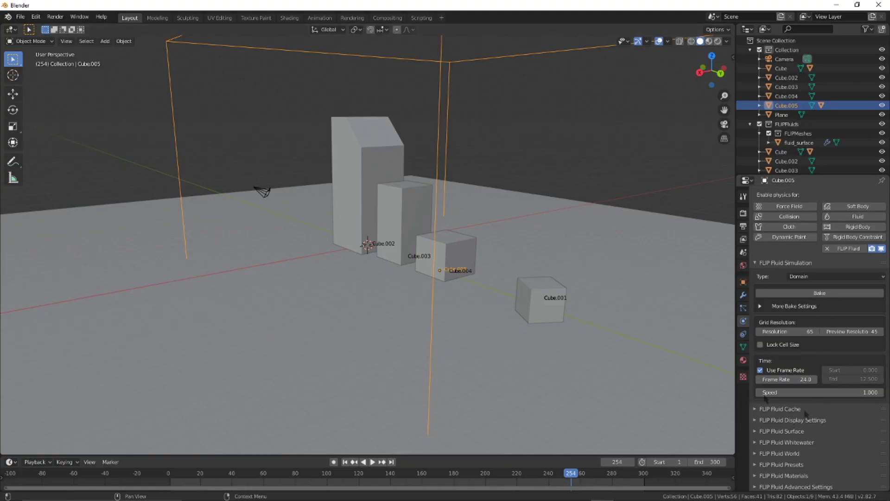
middle_drag(368, 246, 437, 269)
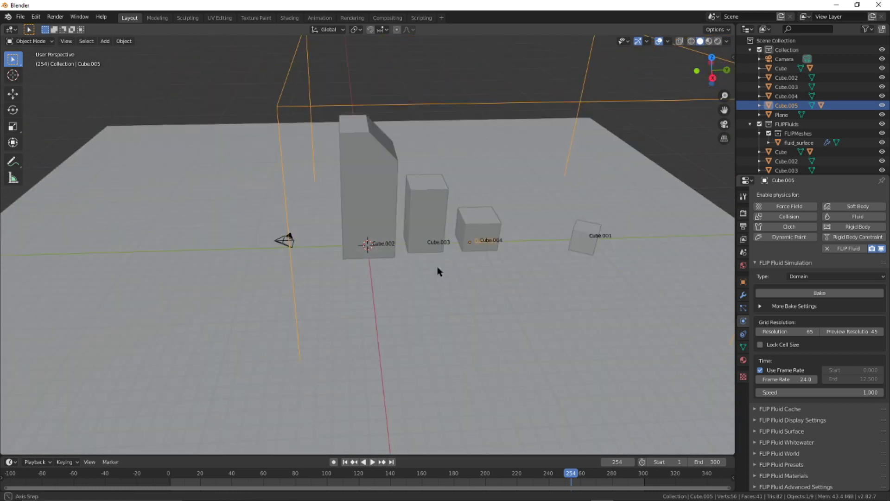
click(587, 241)
Step: Return to frame 1 and inspect the inflow box Cube.001 in wireframe, then solid shading
click(345, 462)
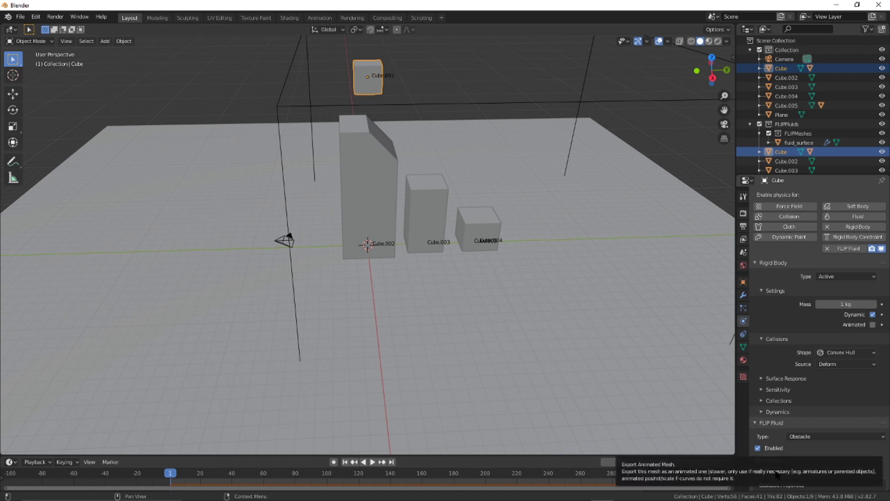
scroll(817, 420, down, 3)
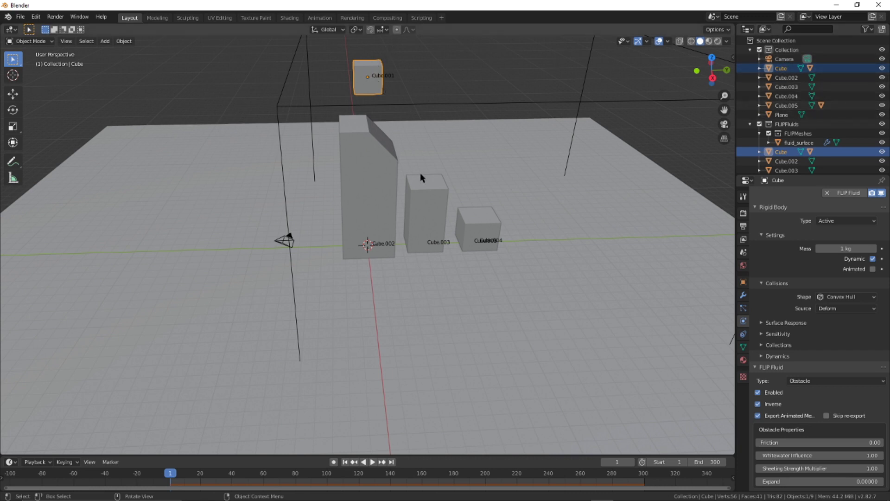
key(z)
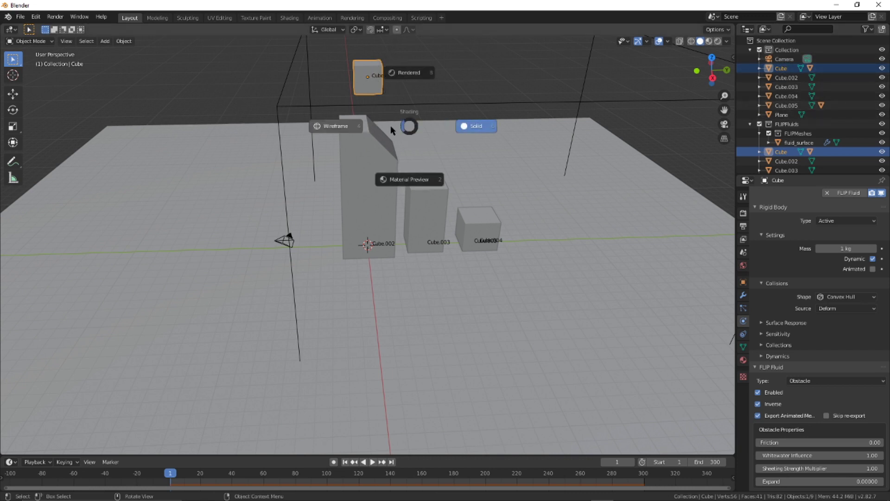
click(345, 129)
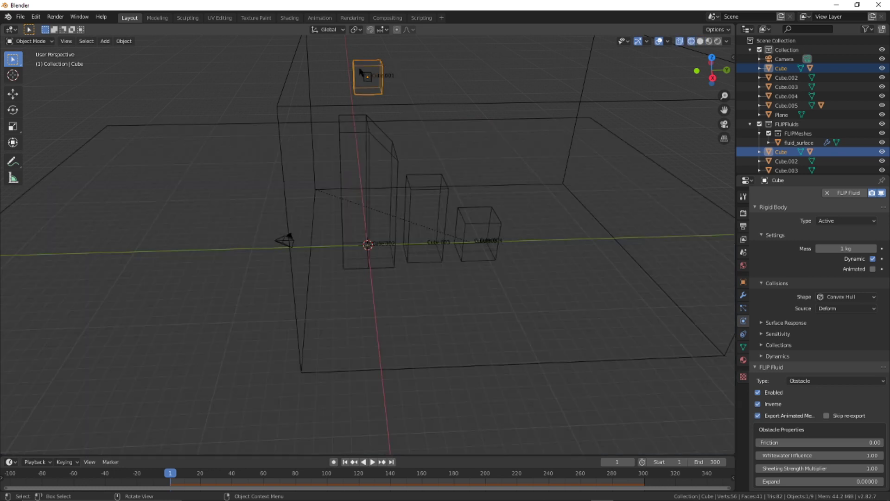
click(366, 77)
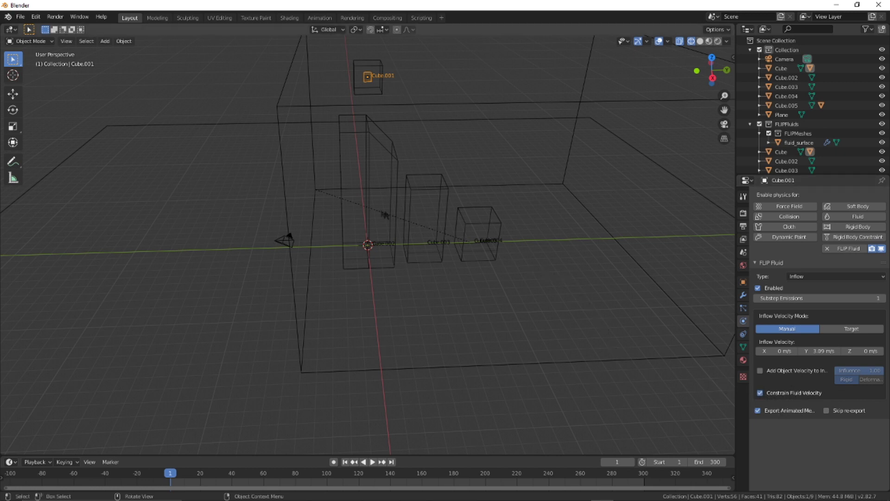
key(z)
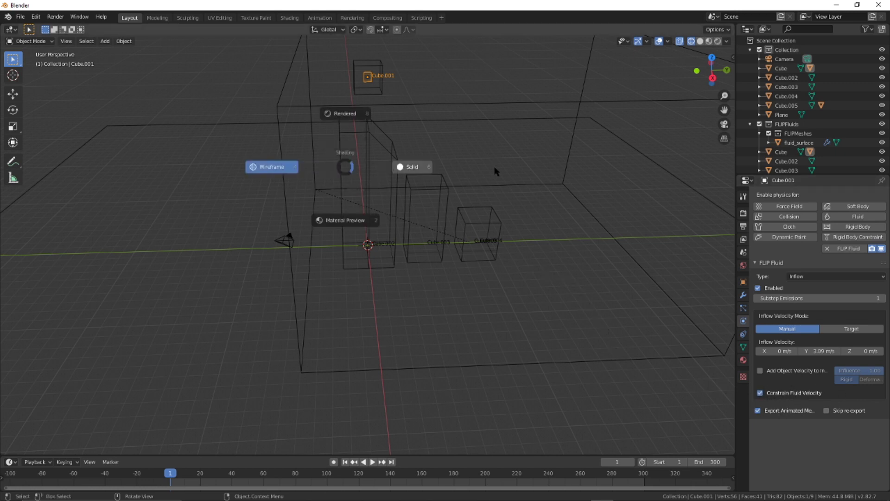
click(496, 172)
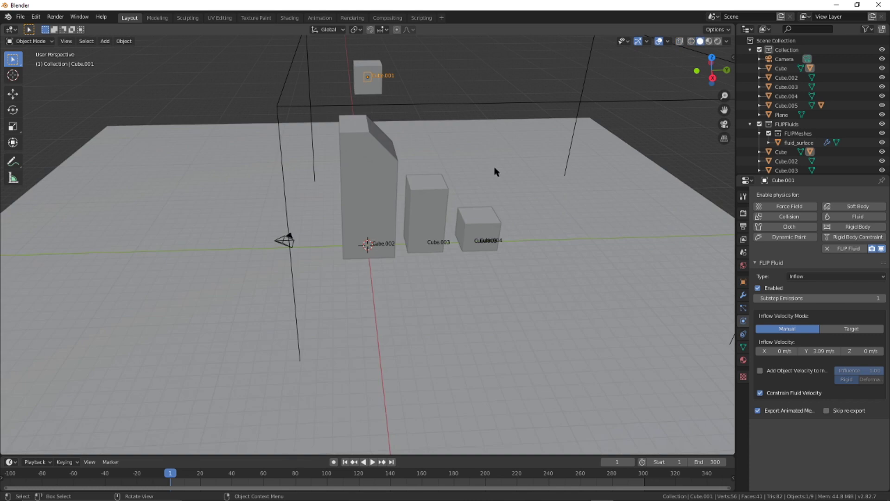
click(369, 93)
Step: Expand the Cube's Visibility options and set its Viewport Display to Wire
mouse_move(680, 325)
middle_down()
mouse_move(646, 324)
mouse_move(666, 328)
middle_up()
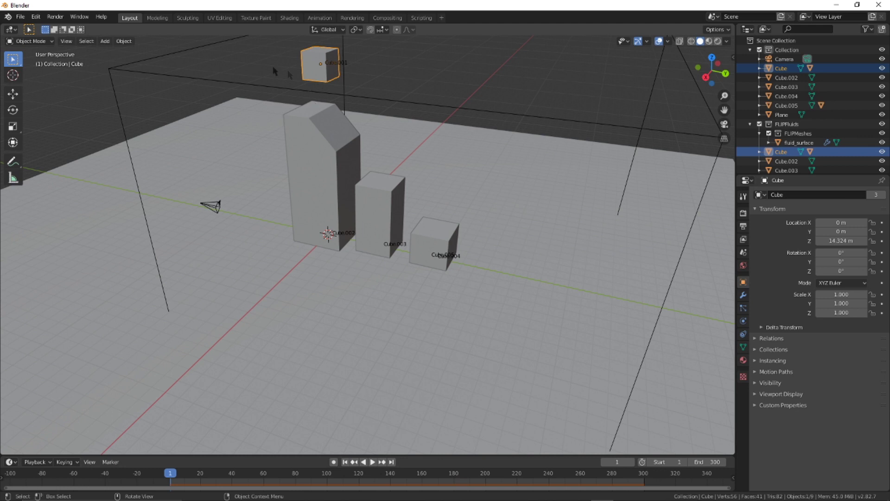
click(773, 384)
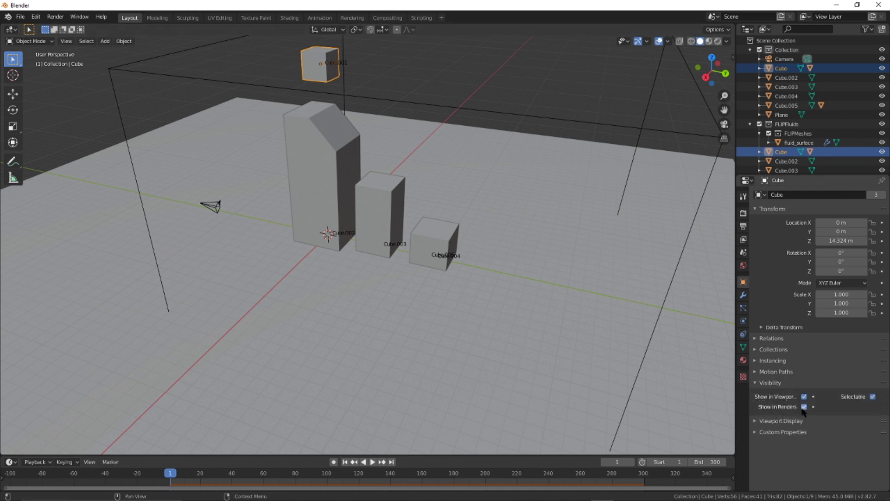
click(770, 421)
scroll(805, 439, down, 2)
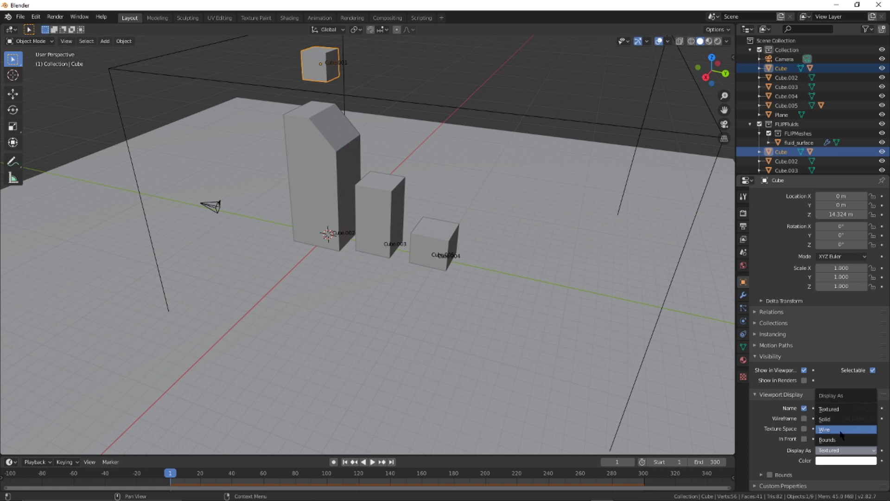
click(842, 430)
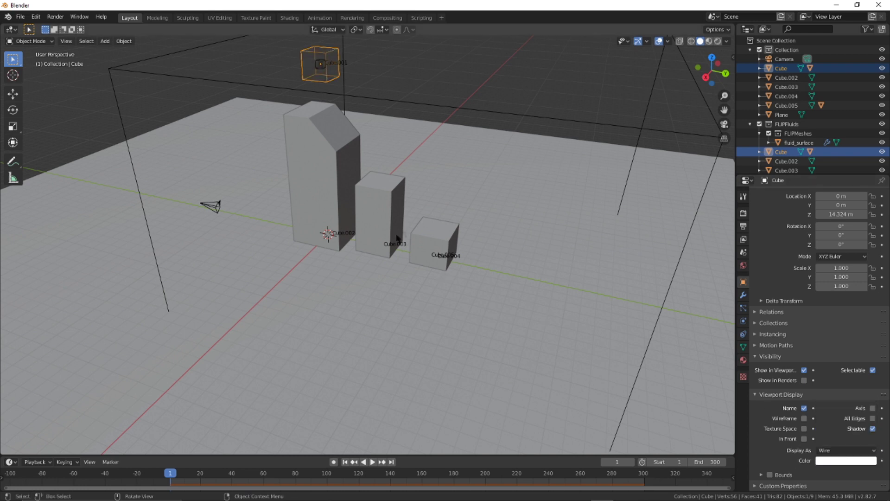
click(458, 92)
middle_drag(315, 84, 354, 145)
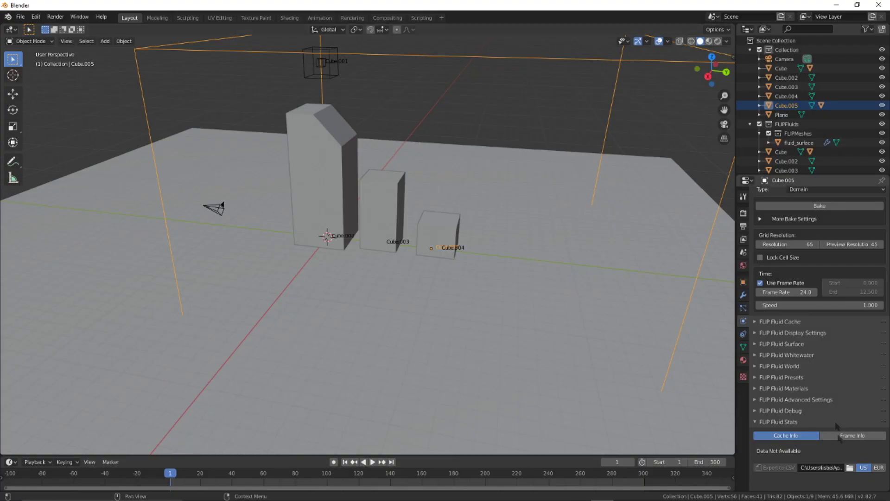
Step: Turn on the grid display under the domain's FLIP Fluid Debug settings
scroll(794, 442, up, 3)
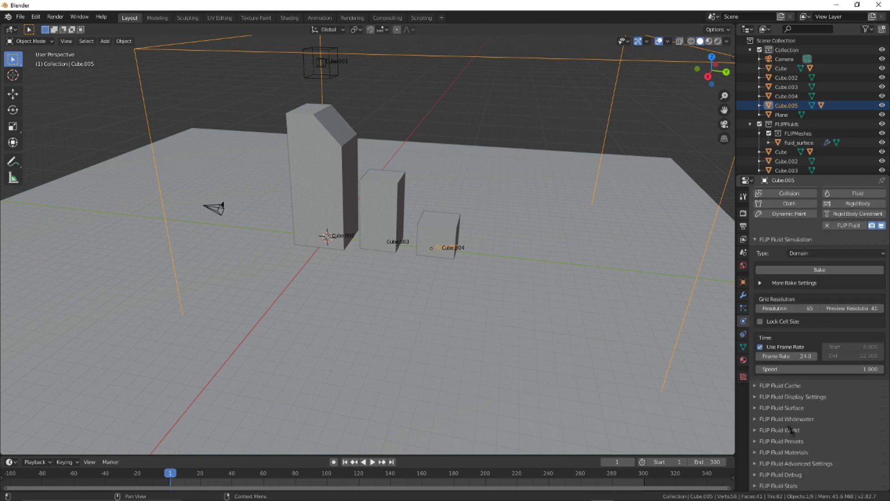
click(789, 475)
scroll(784, 459, down, 3)
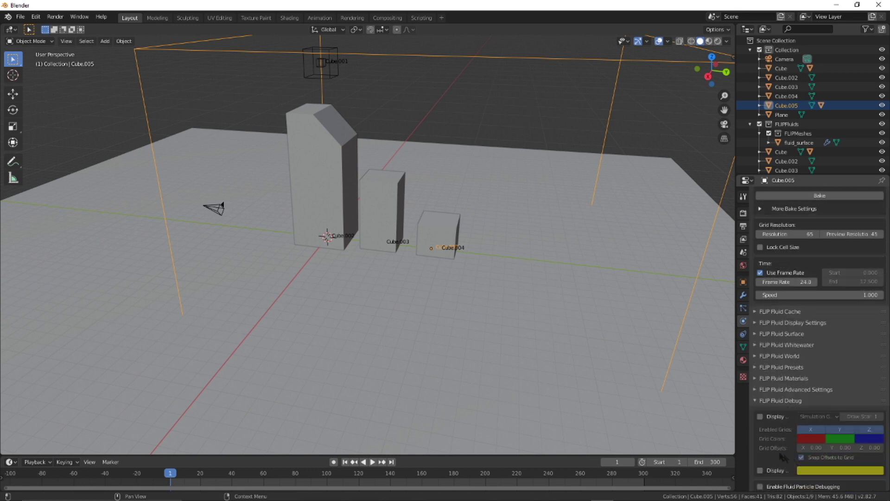
click(760, 471)
Step: Orbit around the domain box to inspect the yellow debug grid lines
middle_drag(403, 297, 391, 282)
middle_drag(625, 231, 591, 255)
middle_drag(526, 324, 459, 334)
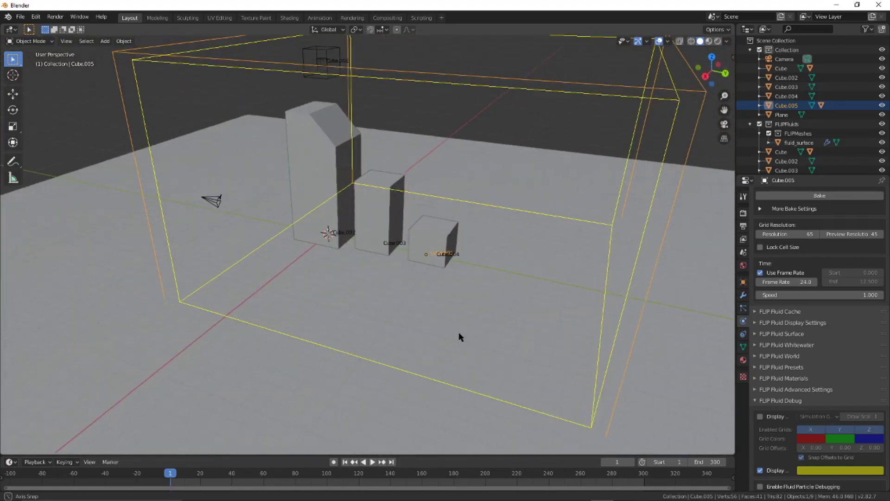
scroll(801, 399, up, 4)
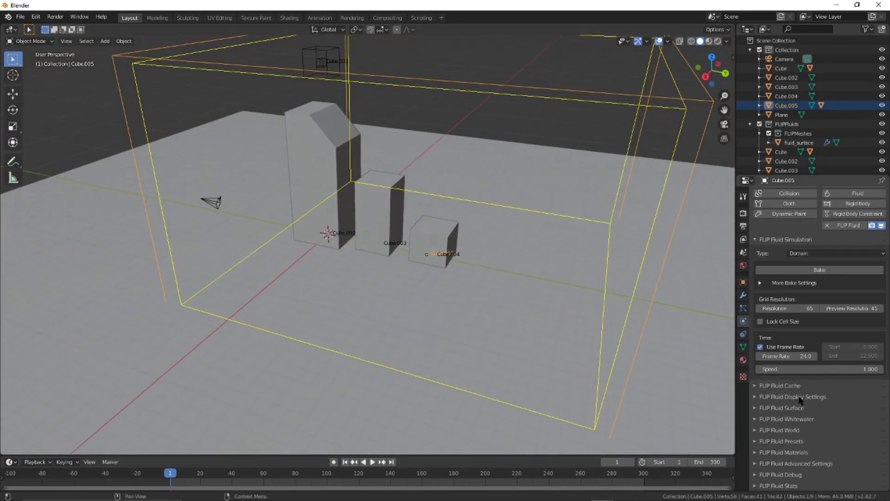
click(796, 453)
Step: Set surface to FF Water (ocean 1) and whitewater slots to FF Foam, FF Bubble, FF Spray
scroll(798, 445, down, 4)
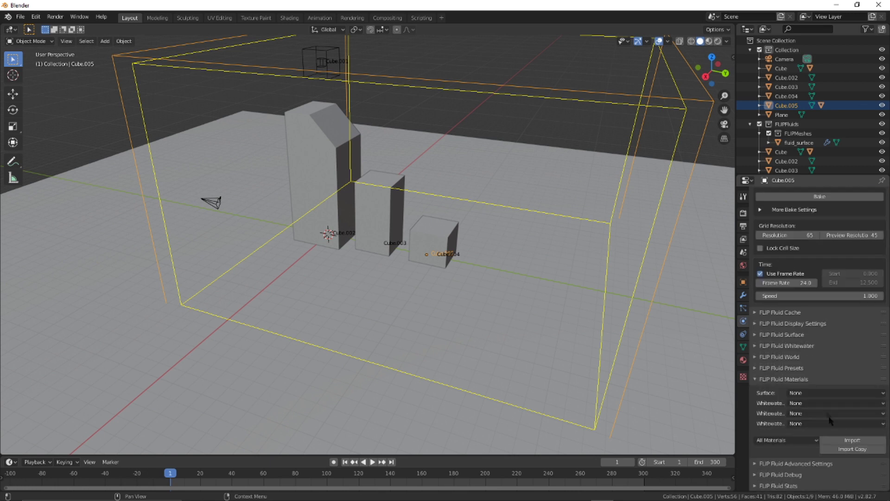
click(822, 394)
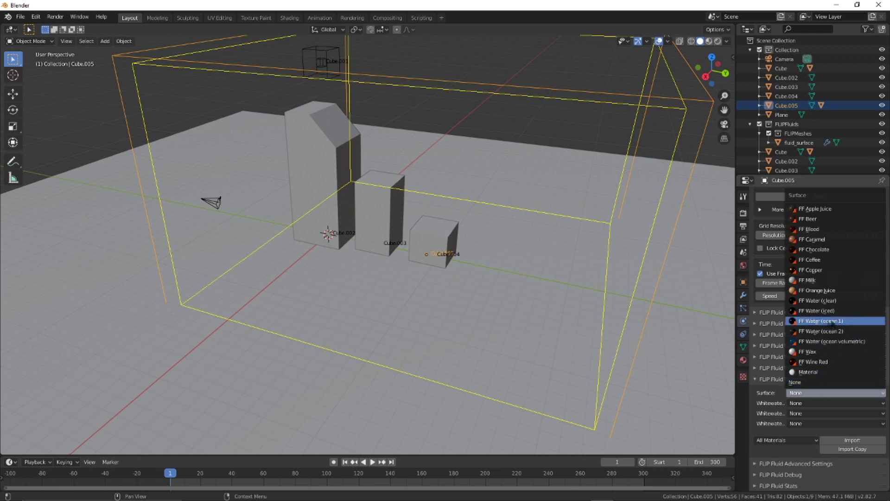
click(832, 321)
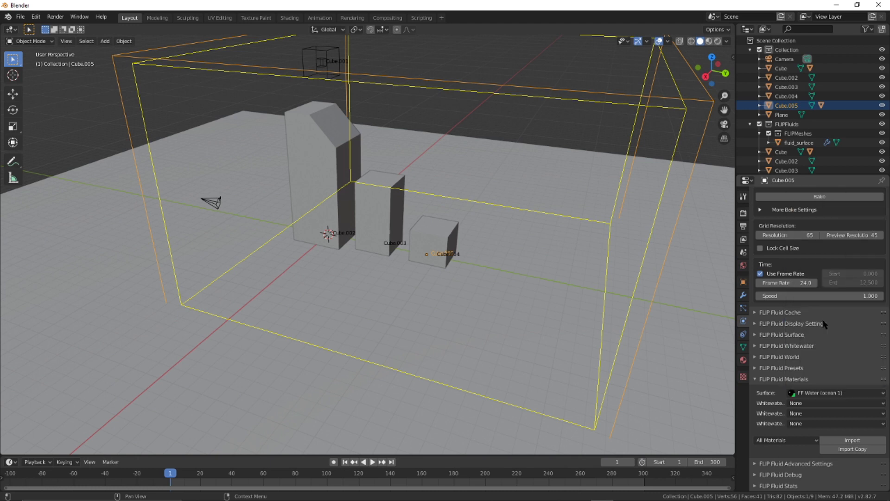
click(816, 403)
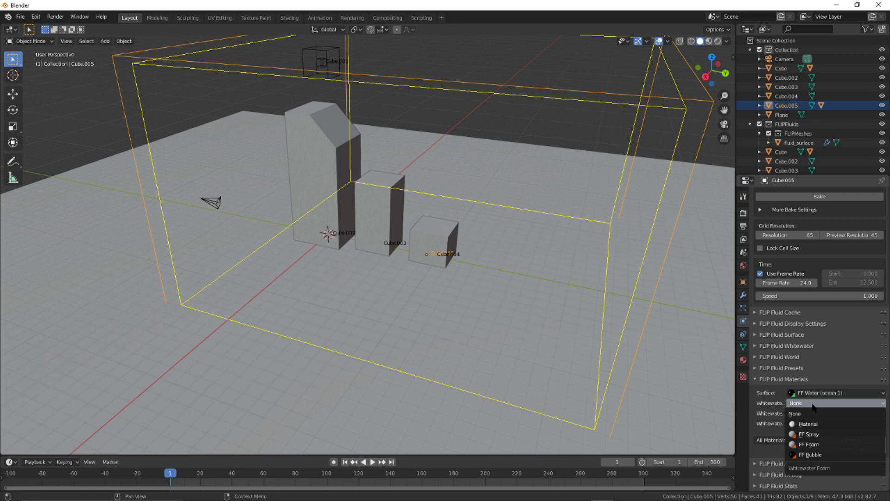
click(825, 446)
click(813, 413)
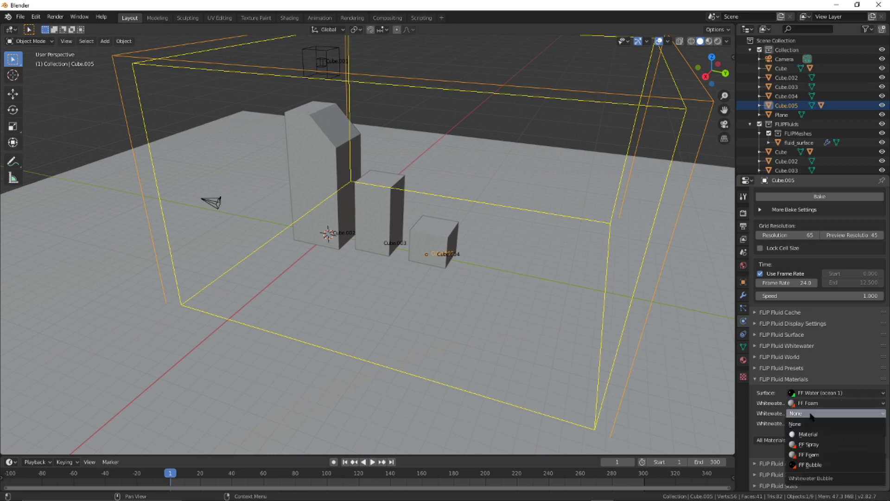
click(819, 465)
click(809, 424)
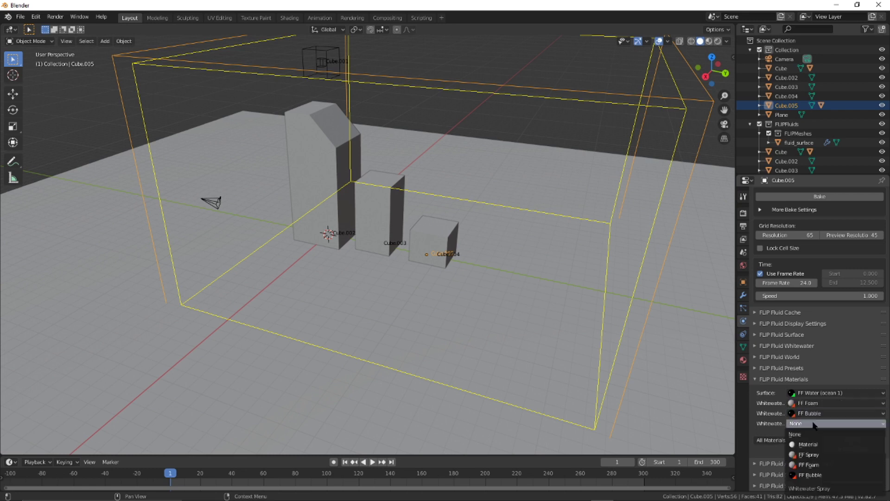
click(811, 456)
click(791, 381)
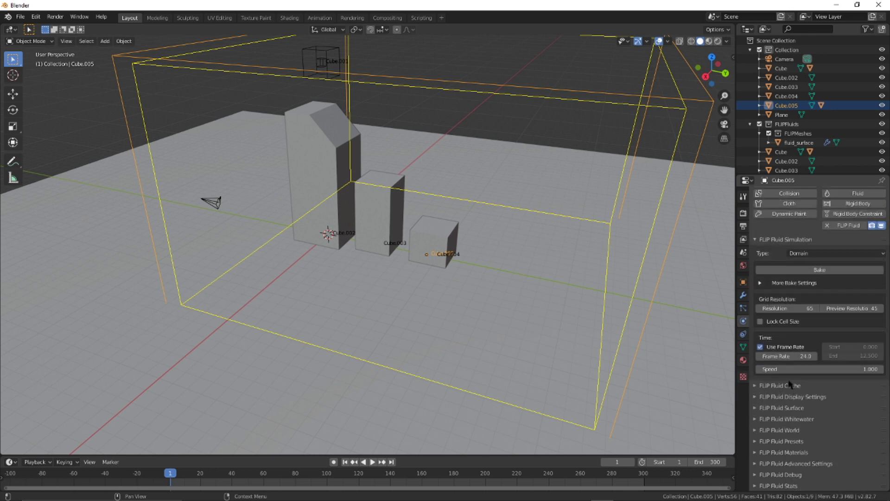
Step: Enable Surface Tension and Sheeting Effects in the domain's FLIP Fluid World panel
click(791, 430)
scroll(788, 426, down, 5)
scroll(839, 399, down, 4)
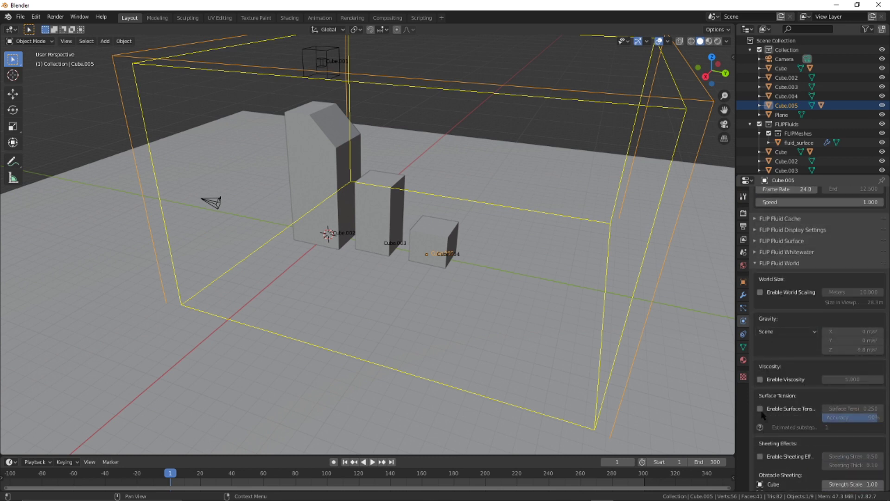
click(787, 409)
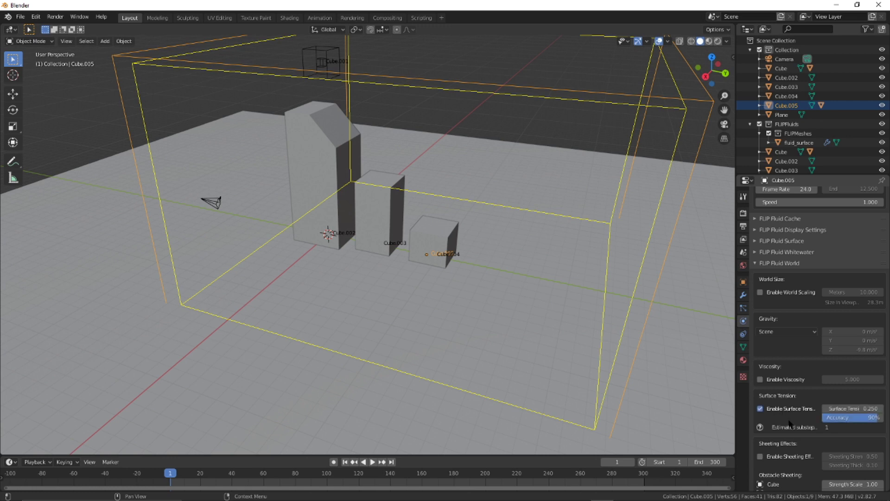
click(784, 457)
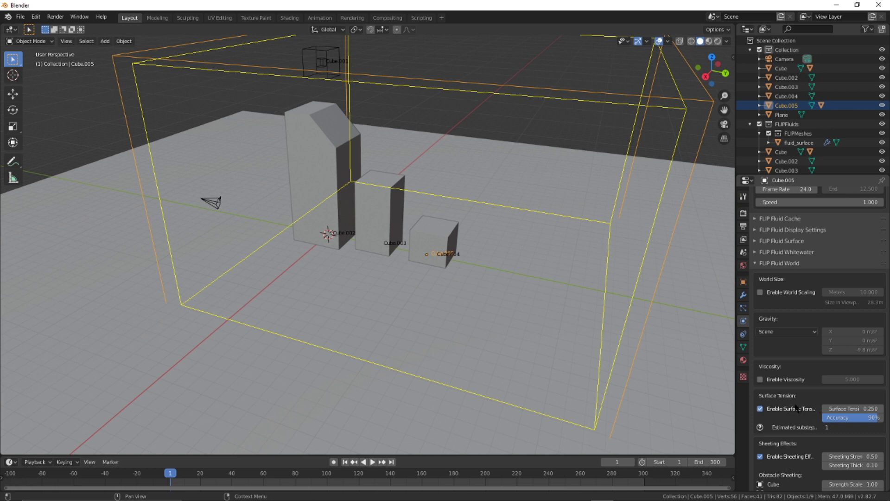
scroll(794, 403, up, 4)
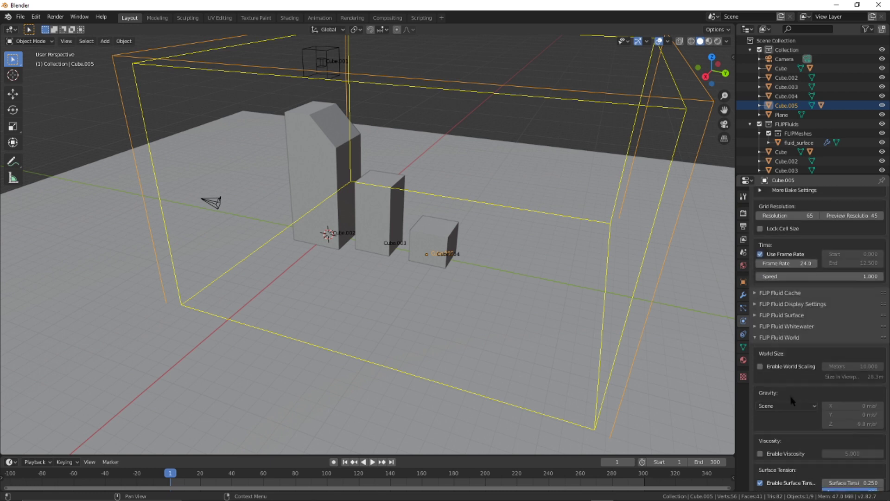
click(787, 338)
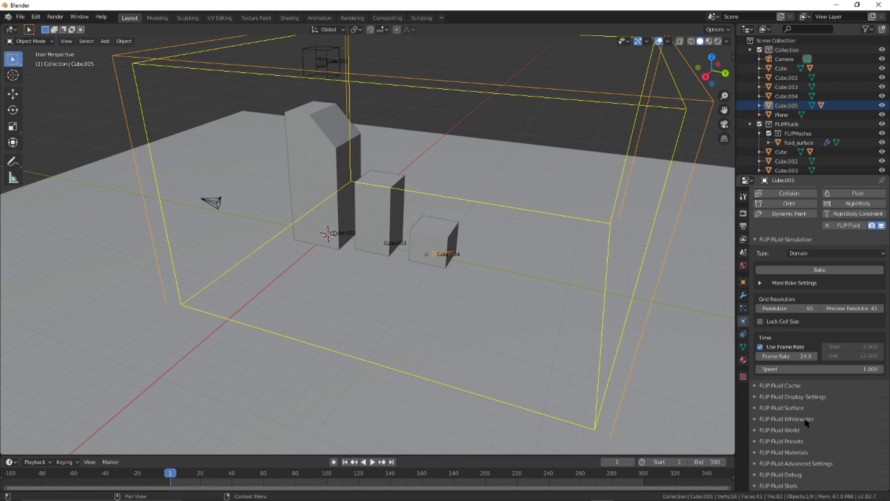
Step: Enable the whitewater simulation for the domain
click(800, 419)
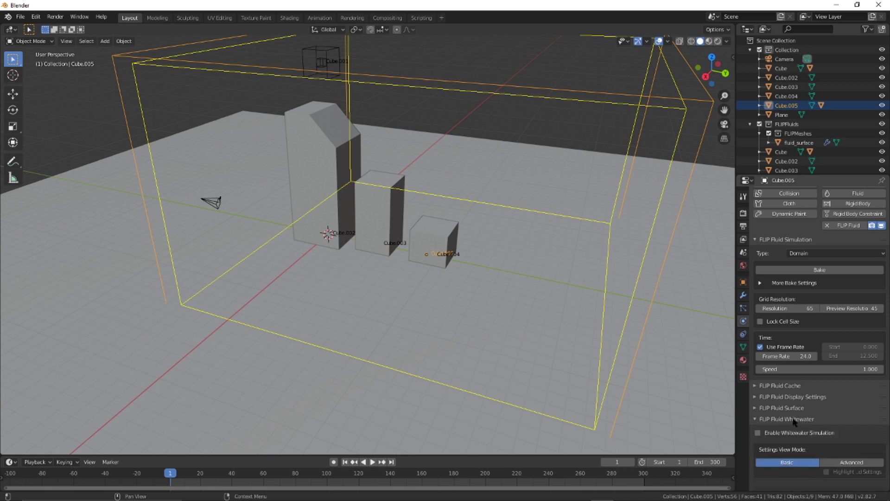
click(759, 433)
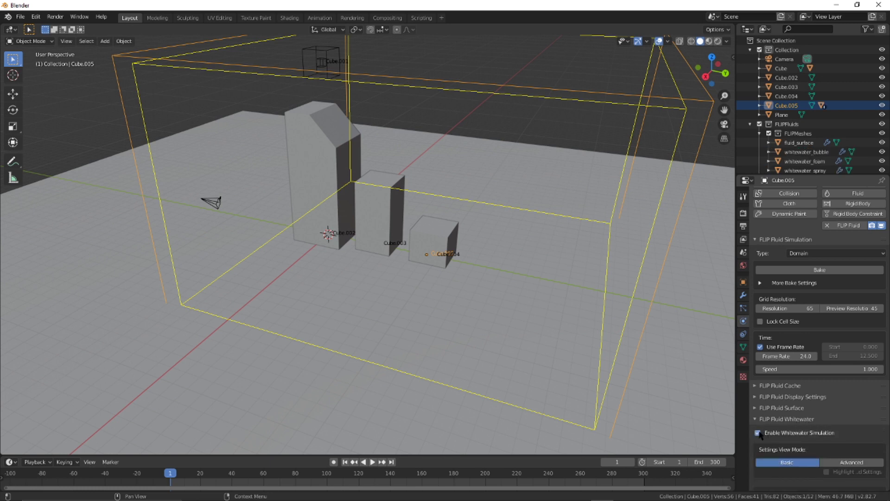
click(783, 420)
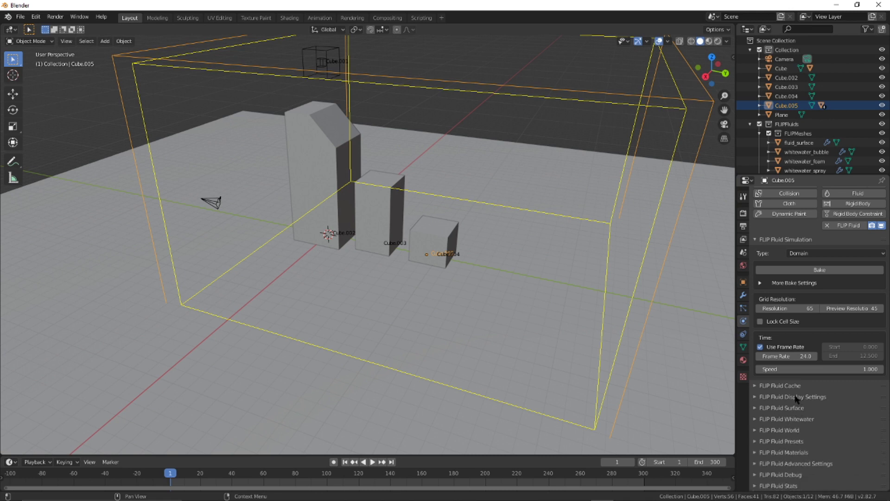
Step: In Display Settings, enable stable rendering and set whitewater particle scale to 0.01
click(794, 397)
scroll(827, 404, down, 5)
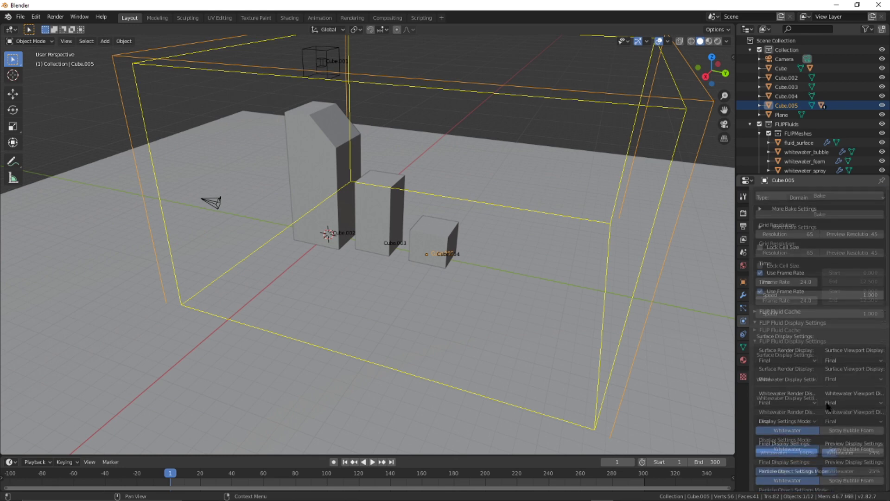
scroll(826, 406, down, 6)
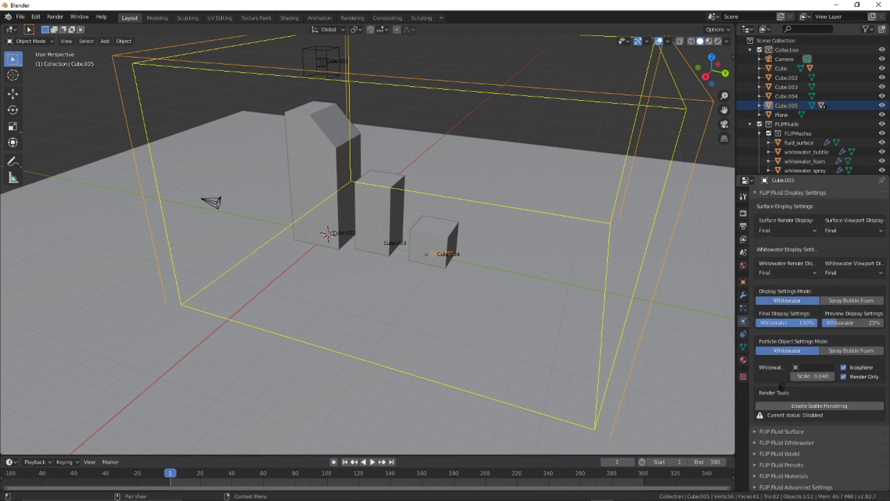
click(808, 406)
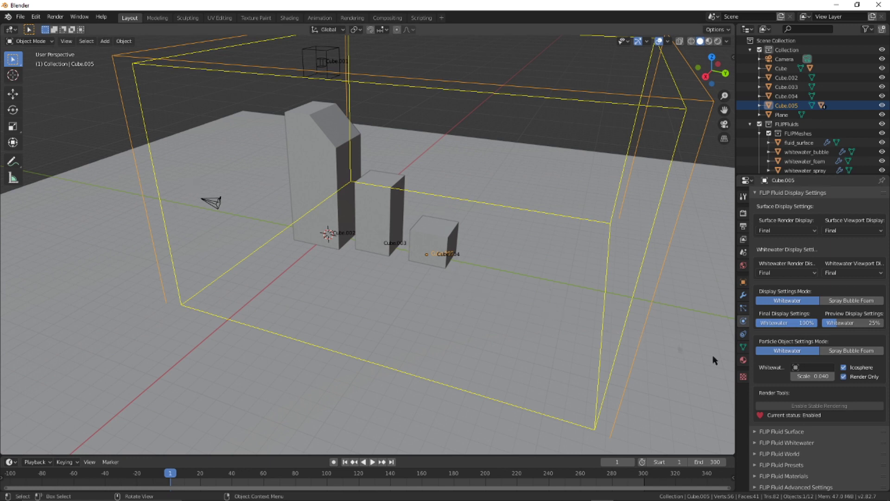
click(815, 376)
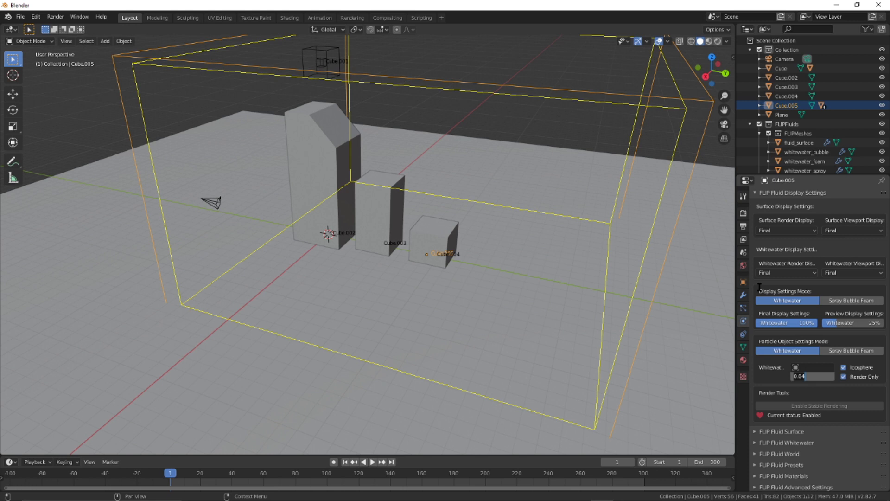
text(0)
key(Return)
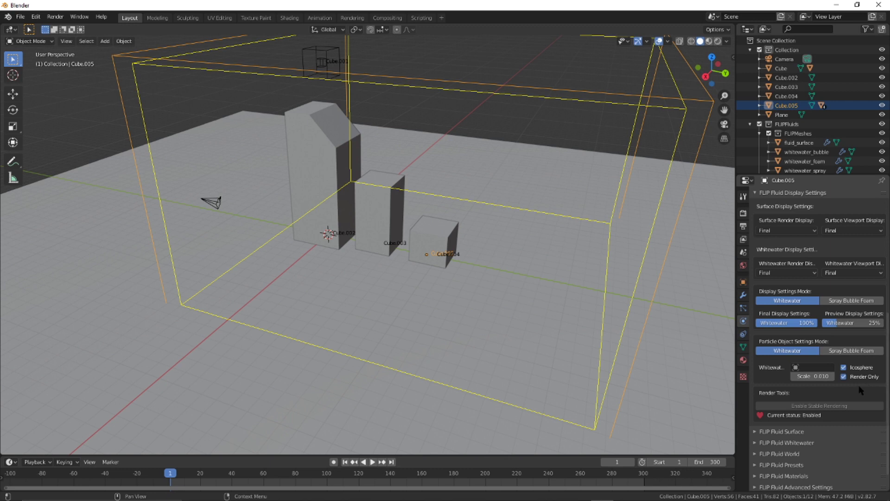
scroll(860, 390, up, 4)
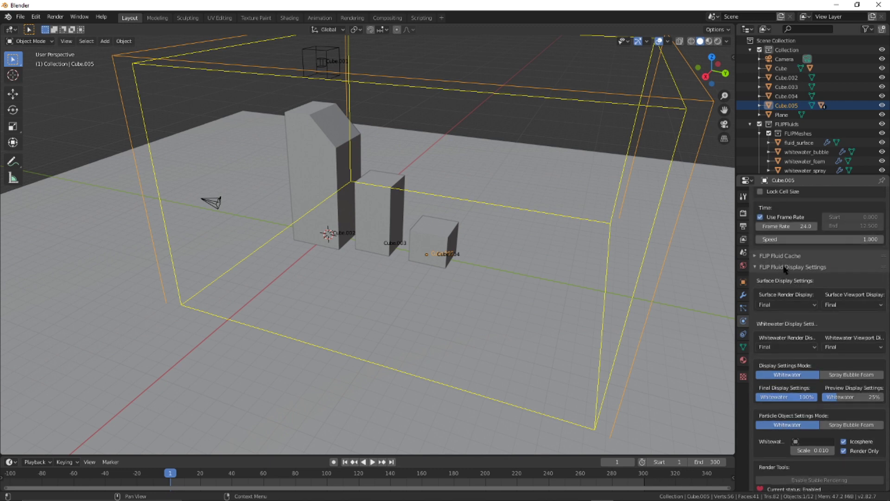
Step: Collapse Cube.005's FLIP Fluid Display Settings and expand its FLIP Fluid Cache panel
click(787, 267)
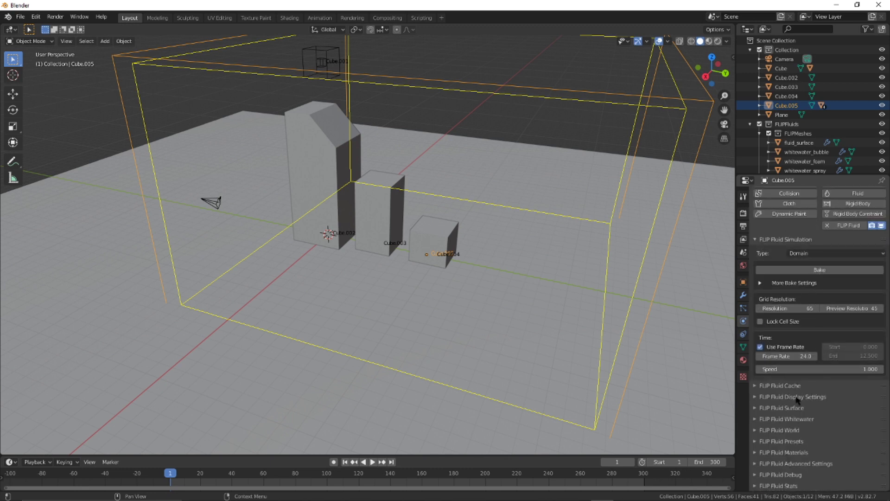
click(783, 386)
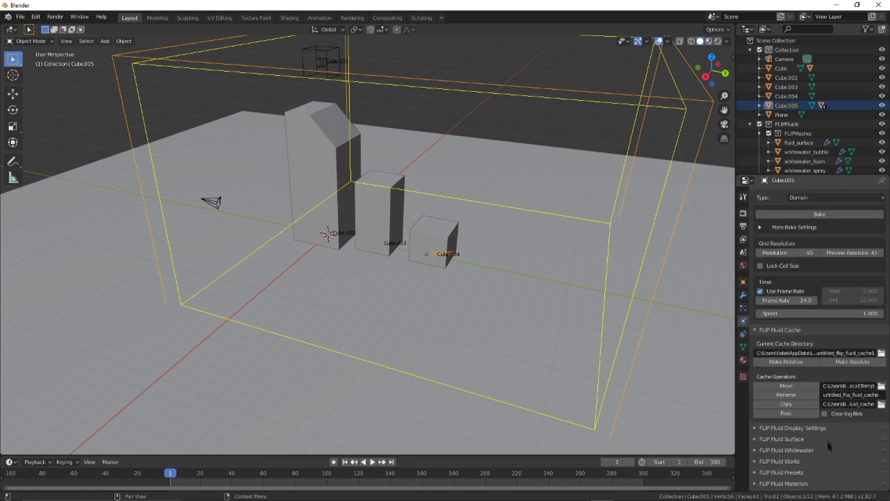
scroll(830, 446, down, 3)
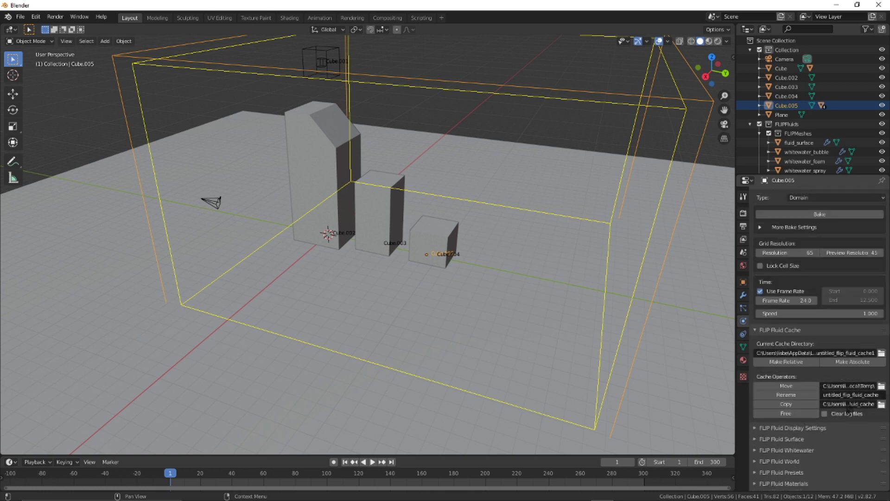
Step: Create a folder named Falling Cube T in D:\Blender Cache and set it as the cache directory
click(882, 354)
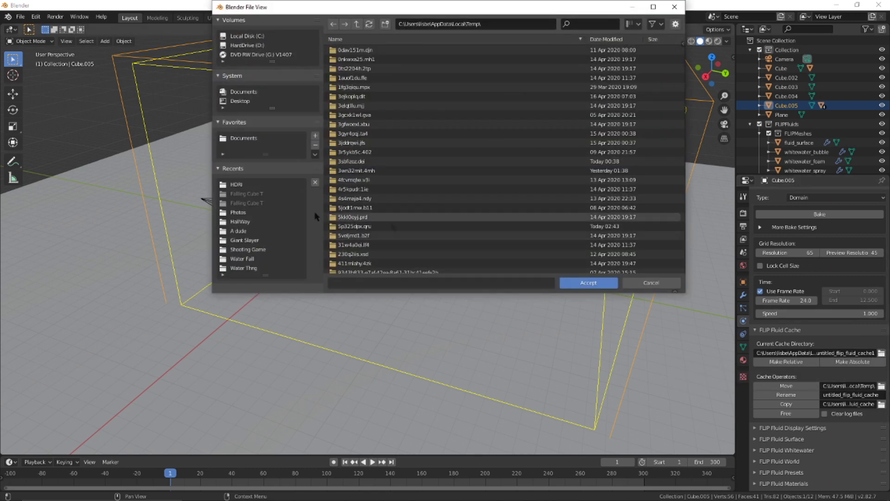
click(250, 45)
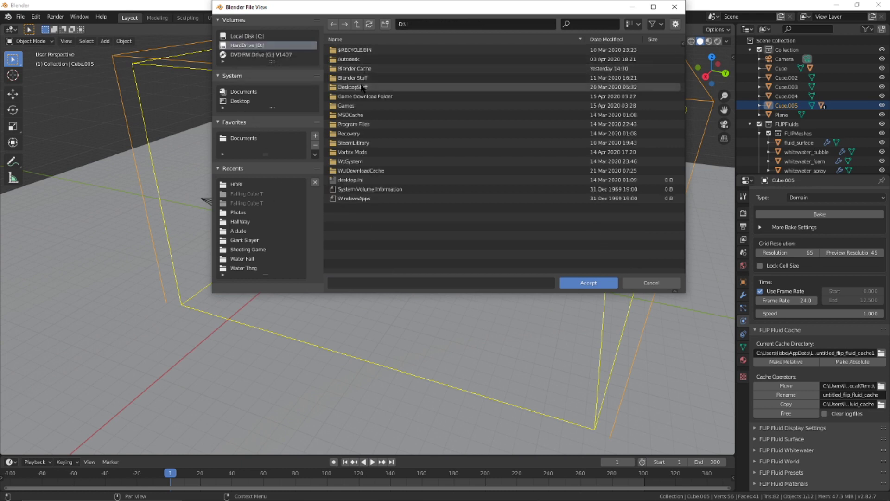
double_click(364, 69)
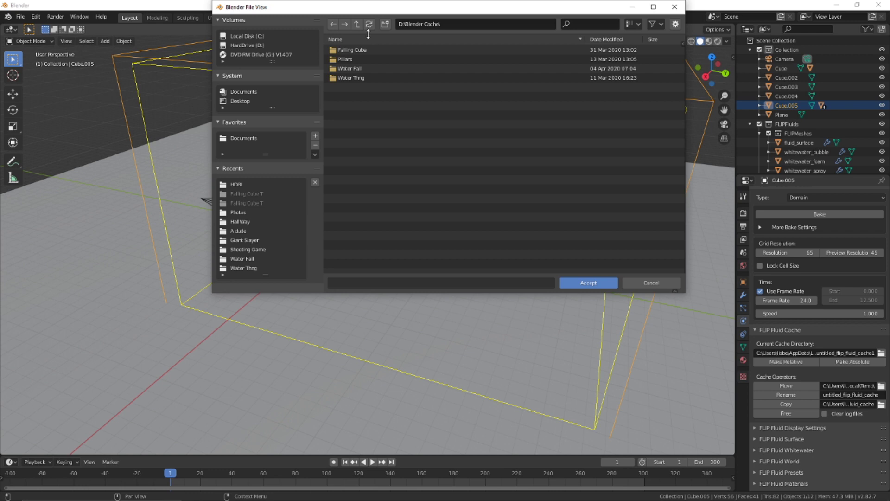
click(385, 24)
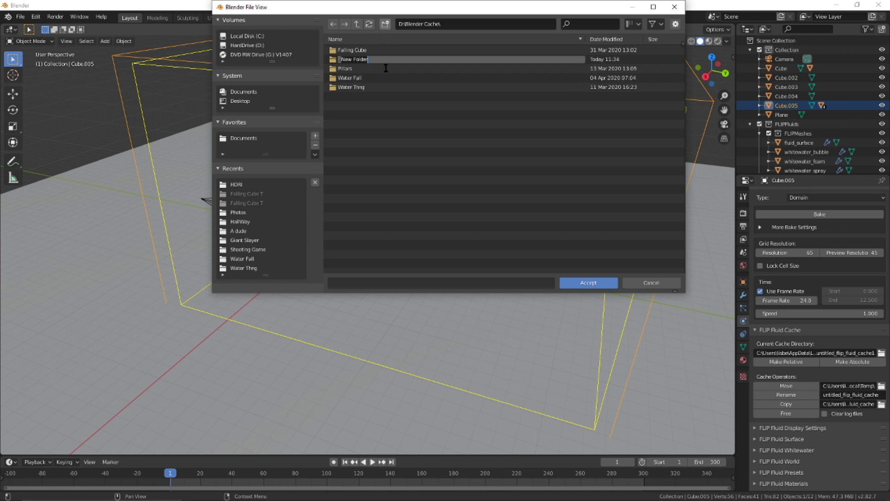
text(Fa)
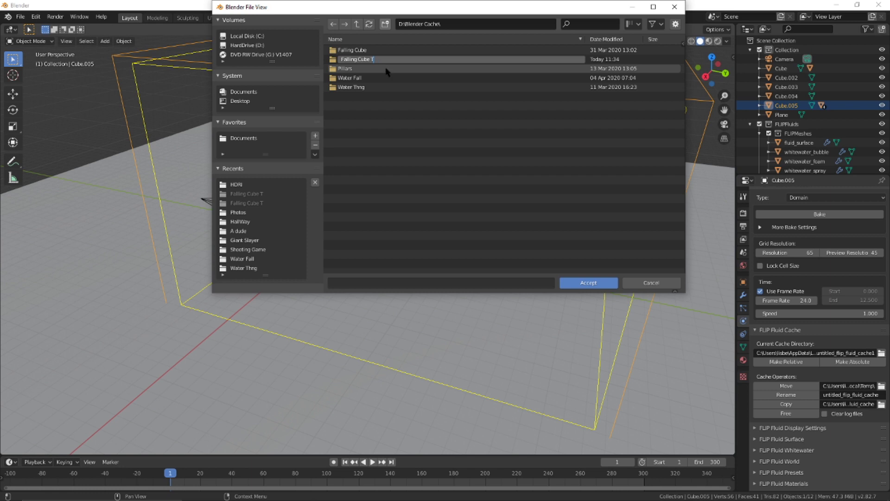
text(lling Cube T)
key(Return)
double_click(360, 58)
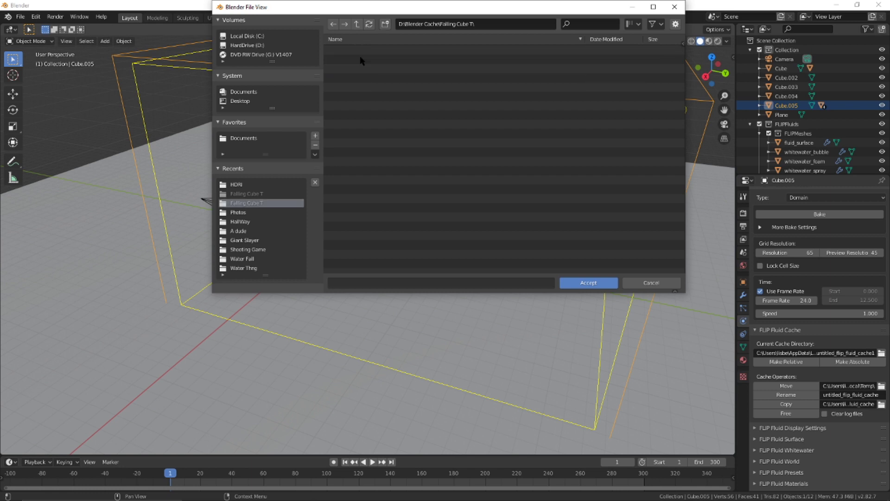
click(589, 284)
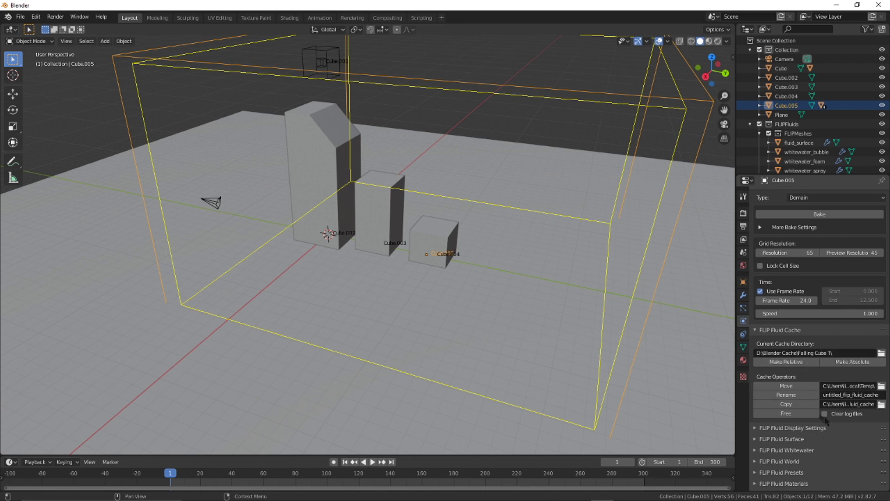
Step: Set the FLIP fluid simulation frame rate to 30
click(788, 331)
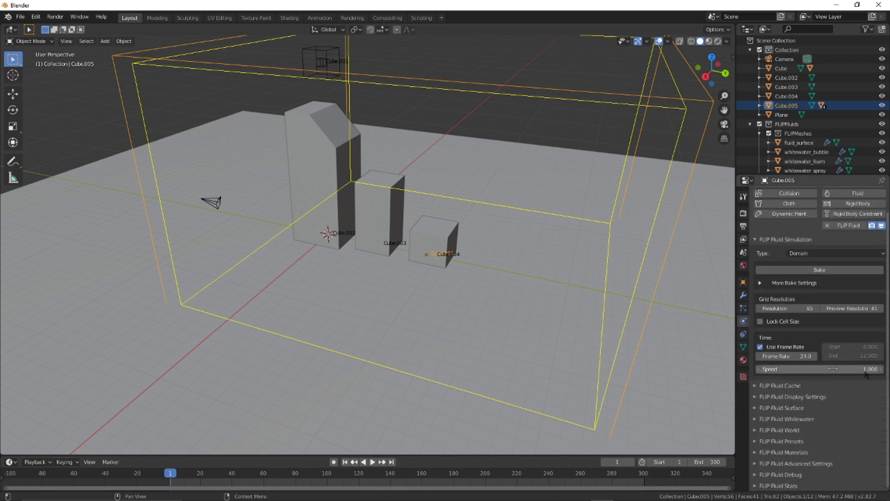
click(795, 356)
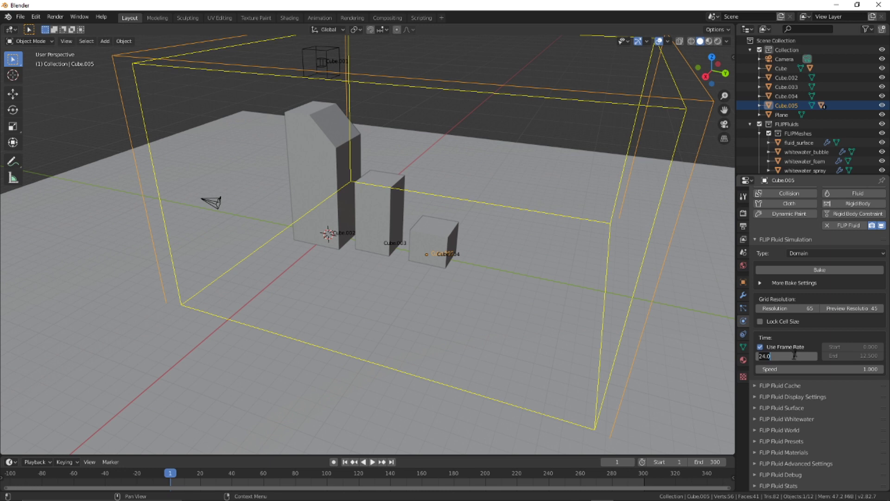
text(30)
key(Return)
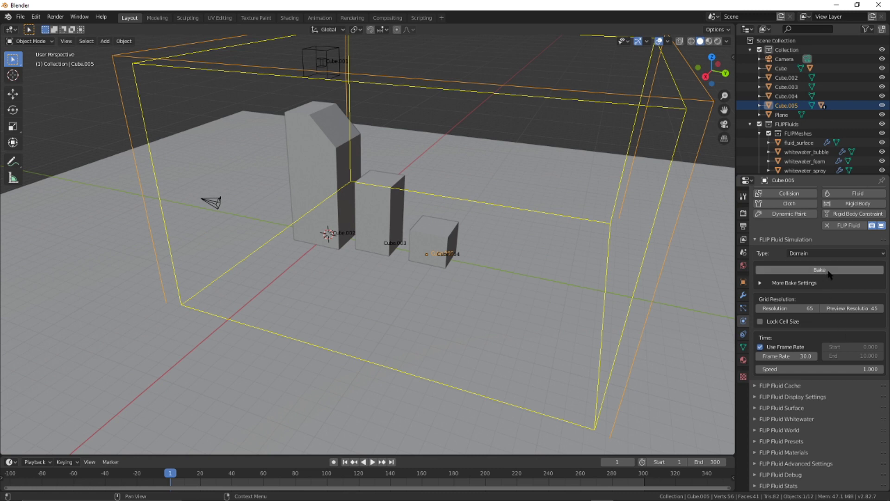
Step: Start the fluid bake, preview the playback, and rewind the timeline to frame 1
click(799, 269)
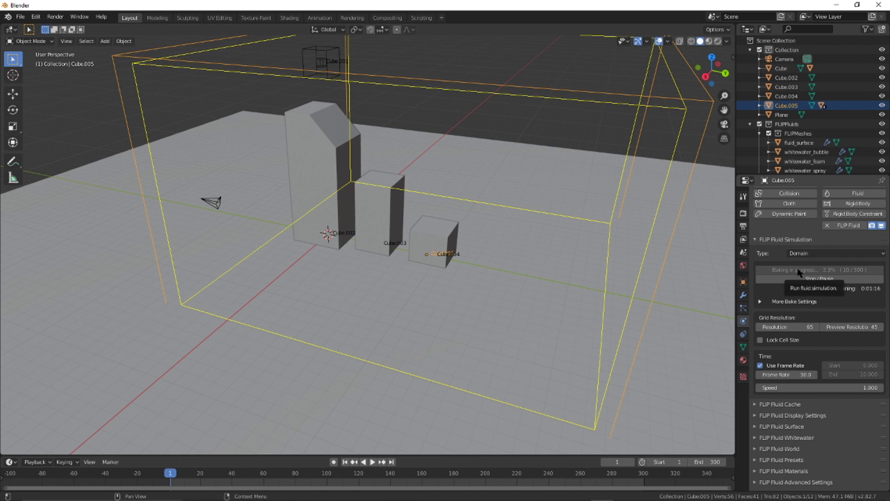
key(space)
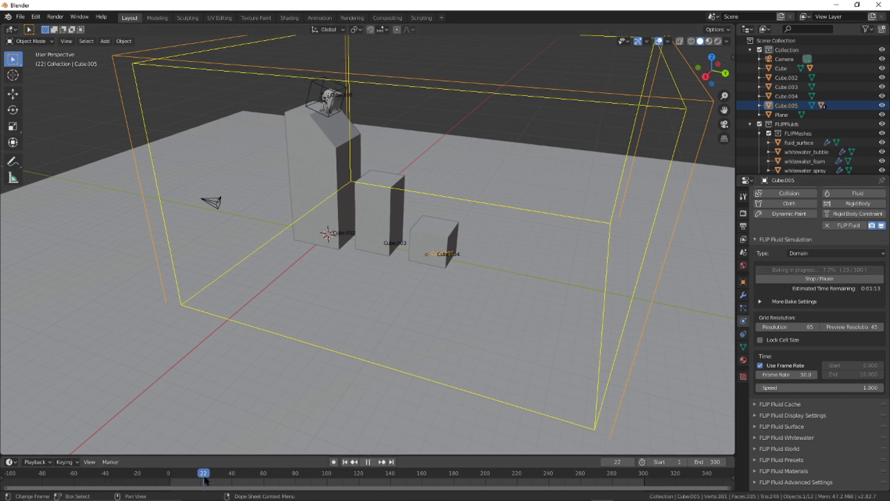
drag(205, 480, 185, 480)
key(space)
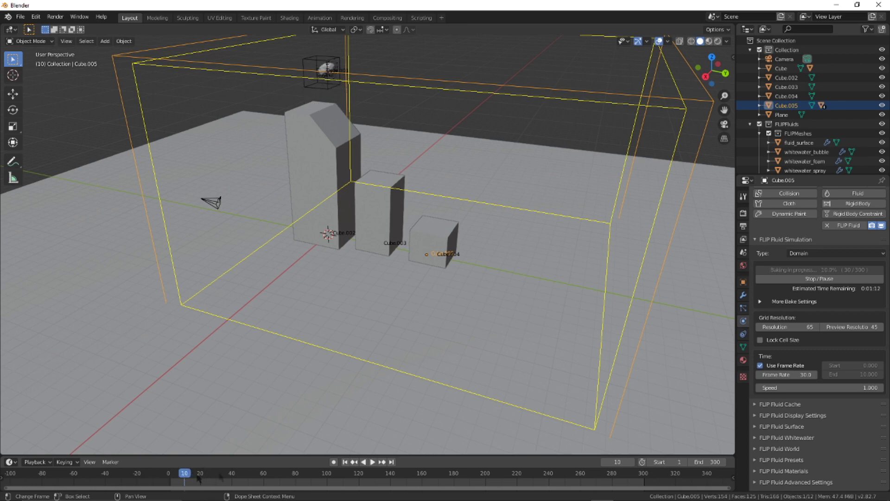
key(shift+Left)
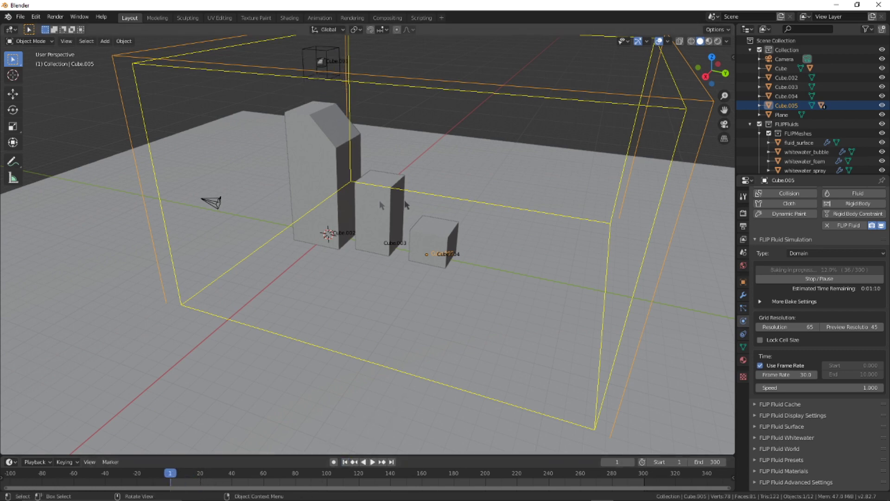
Step: Save the project as Falling T.blend under Blender Project\Falling Cube
key(ctrl+s)
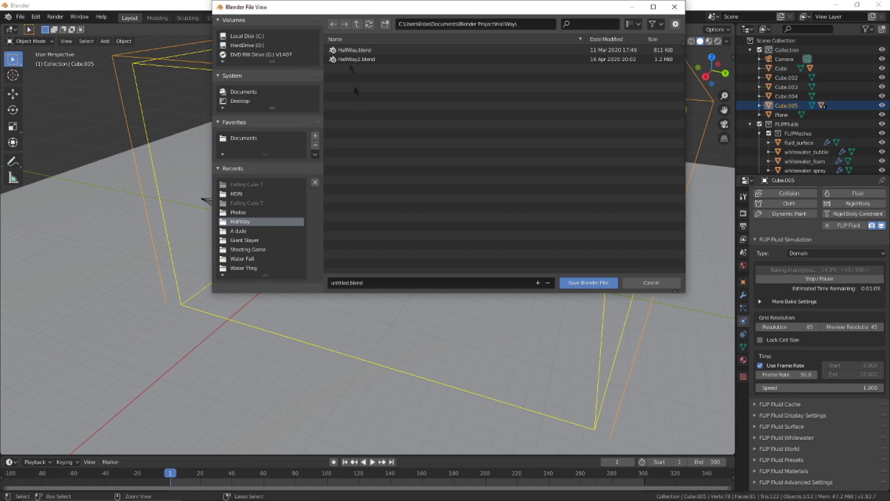
click(357, 24)
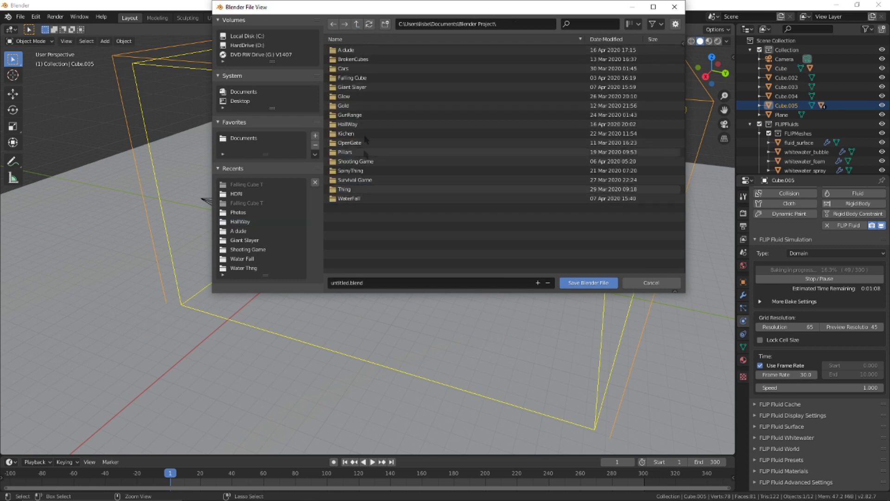
double_click(357, 78)
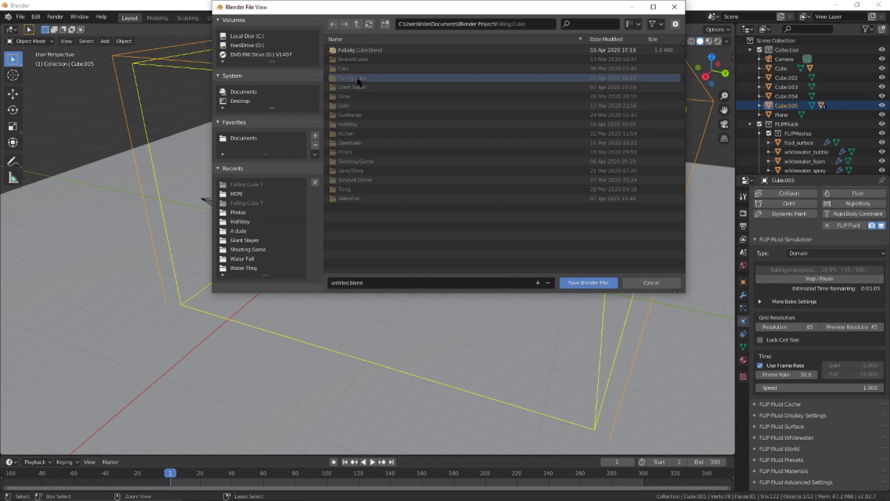
click(376, 282)
text(Fa)
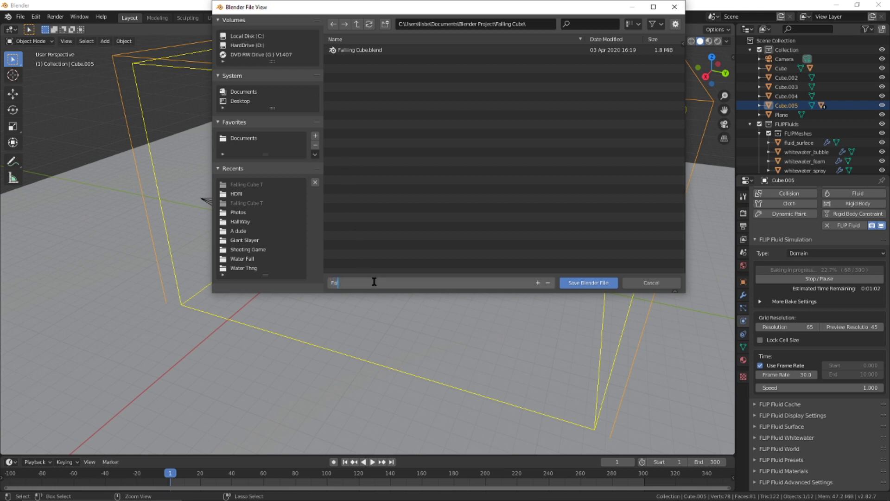
text(lling T)
key(Return)
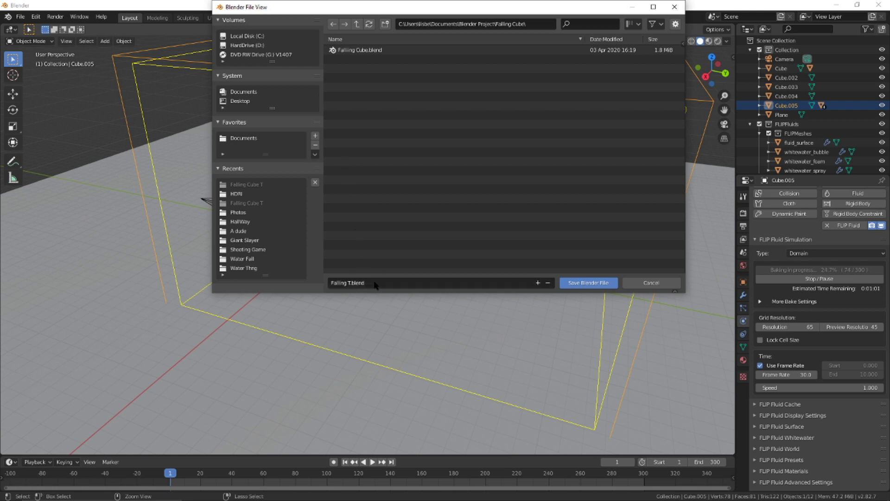
click(597, 284)
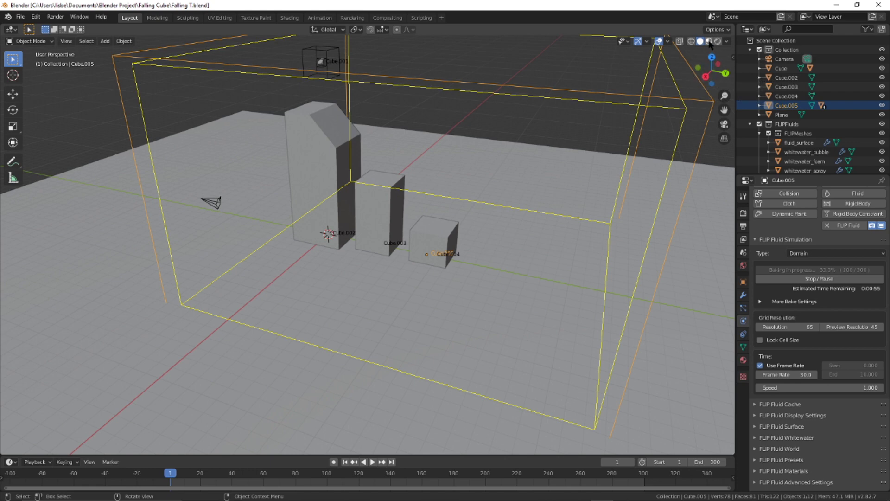
Step: In Material Preview, give Cube.002 a new material with Metallic raised almost to full
click(709, 42)
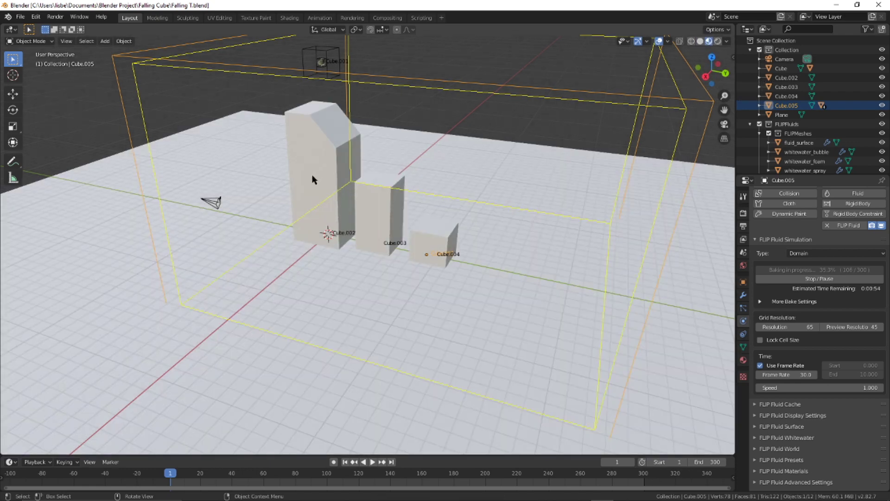
click(337, 198)
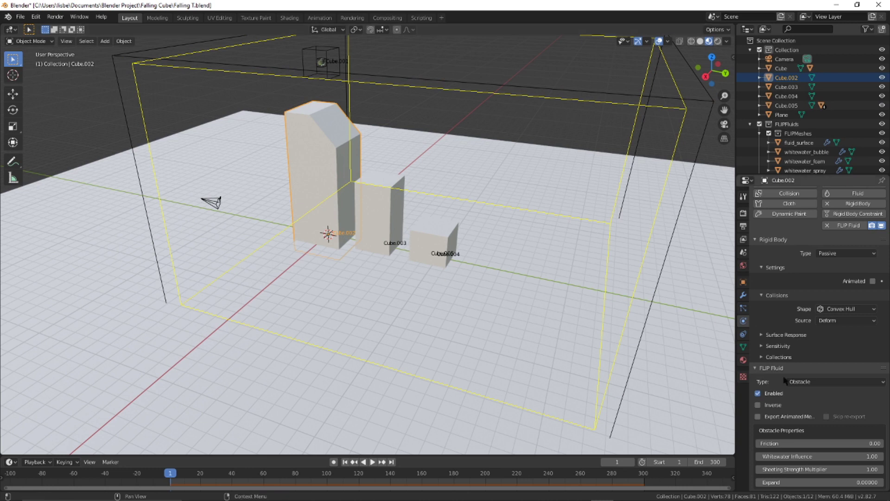
click(743, 360)
click(830, 235)
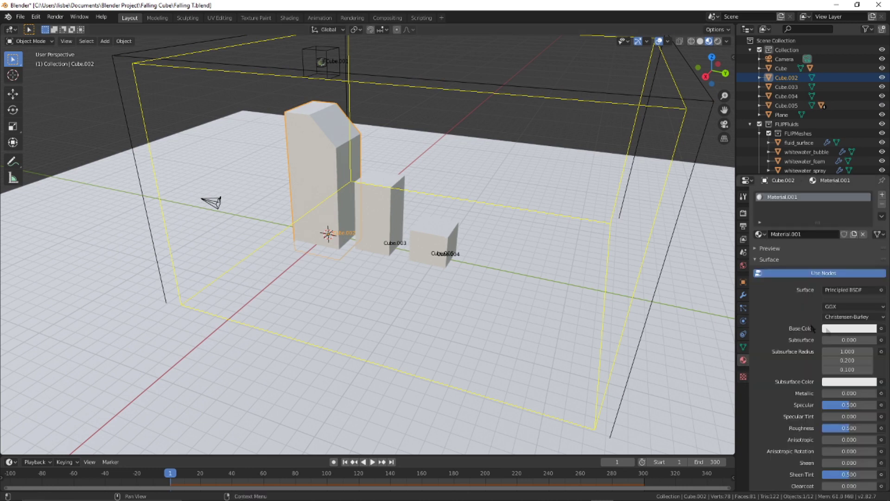
drag(834, 393, 883, 393)
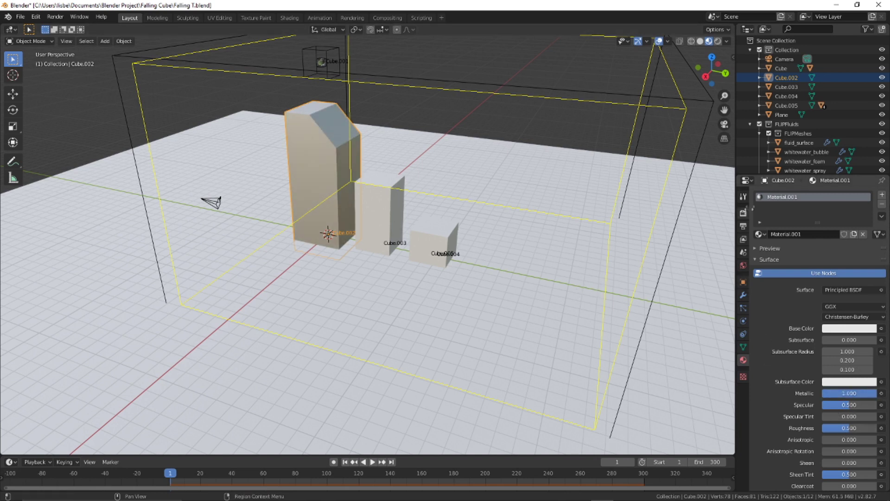
Step: Enable Bloom and Screen Space Reflections in the Eevee render settings
click(743, 213)
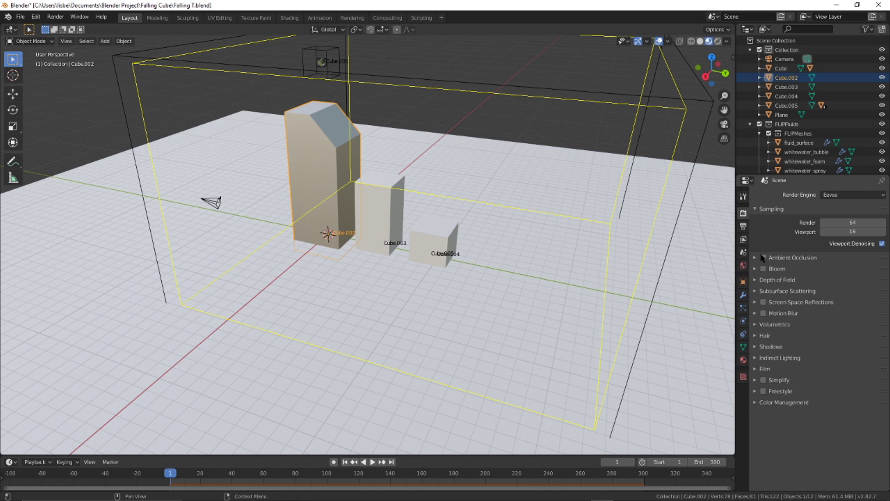
click(763, 269)
click(764, 303)
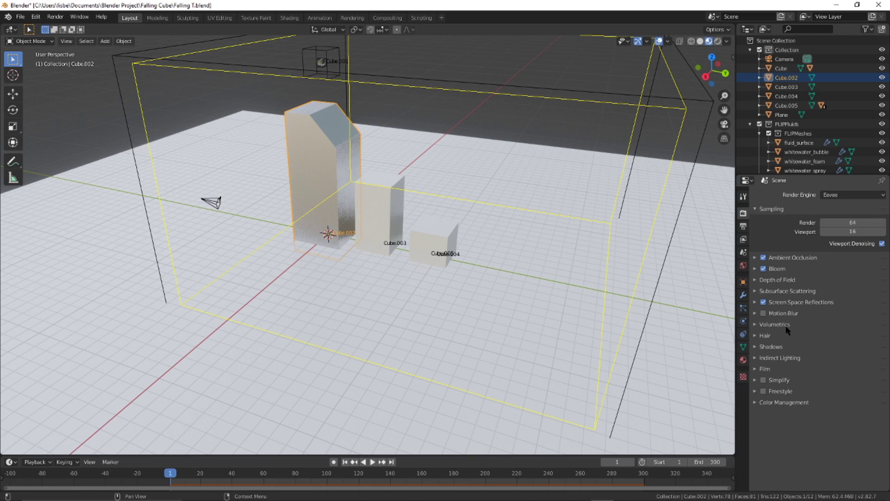
click(743, 360)
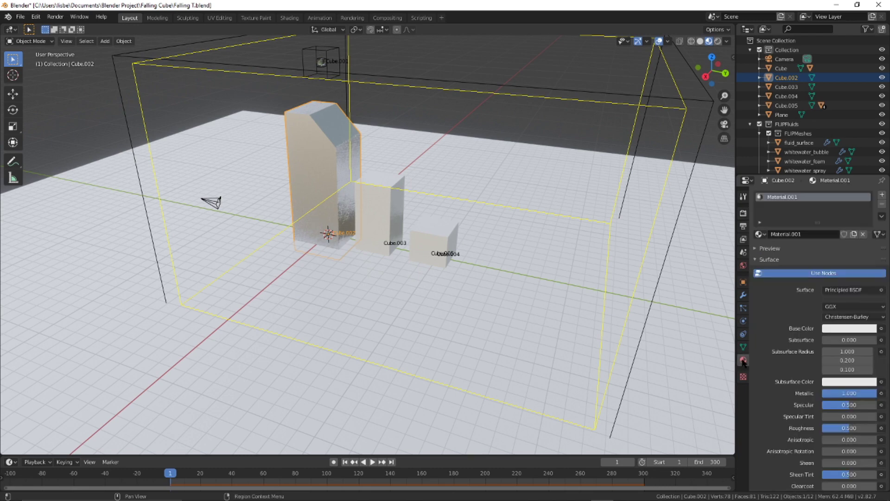
scroll(819, 370, down, 4)
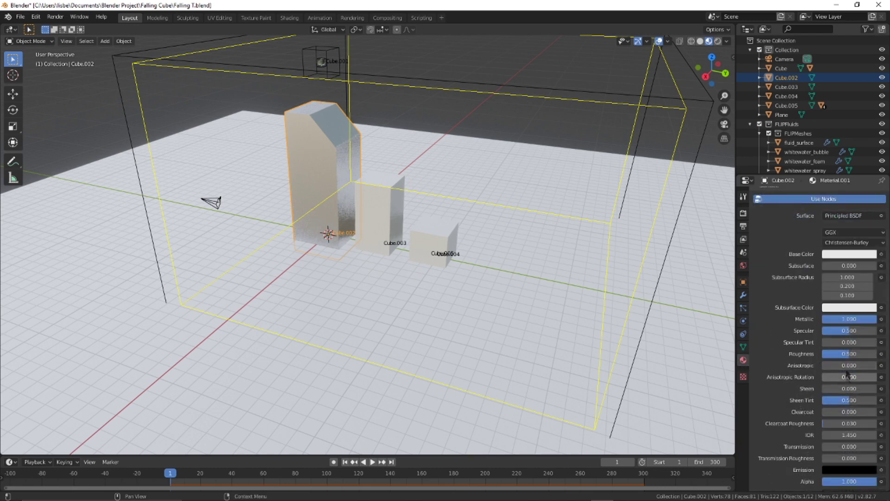
Step: Assign Material.001 to Cube.003 and Cube.004
click(388, 222)
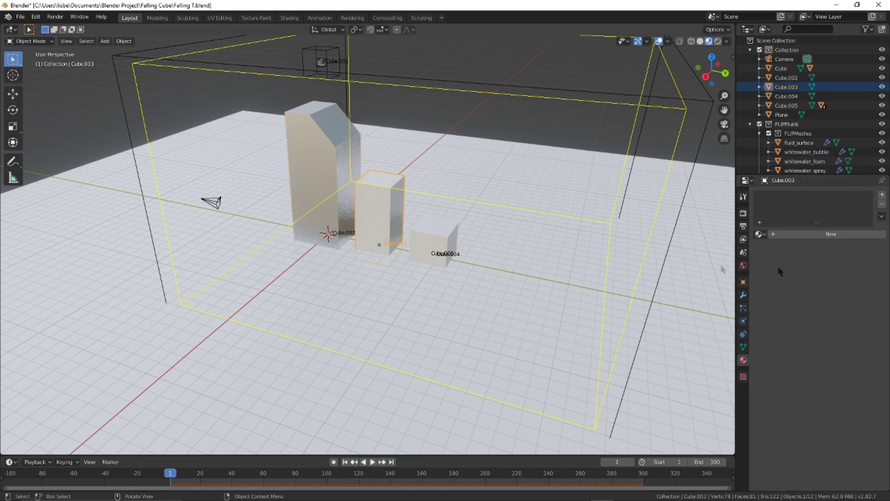
click(759, 233)
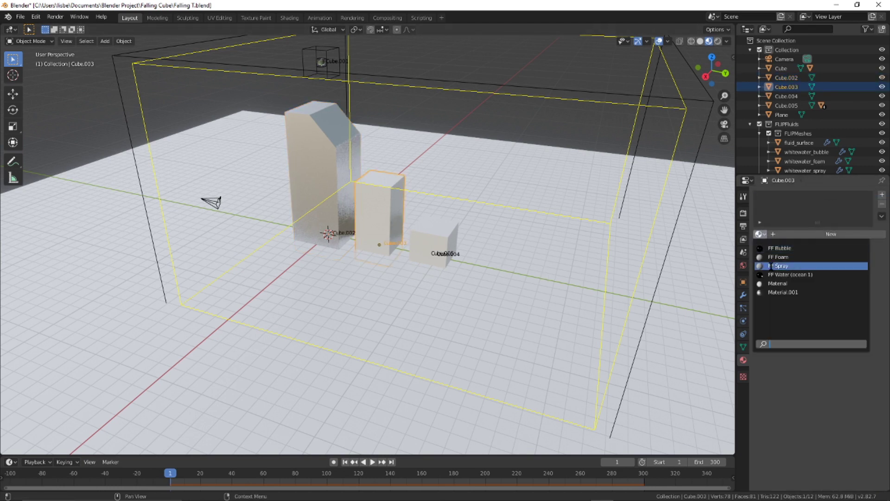
click(784, 292)
click(433, 244)
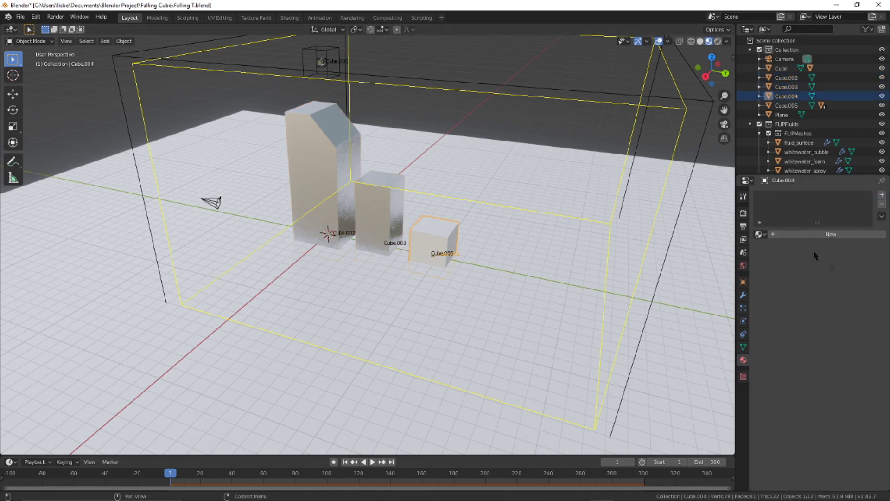
click(759, 234)
click(784, 293)
Step: Give the ground Plane a new material with Metallic 1 and base colour value 0.2
click(496, 285)
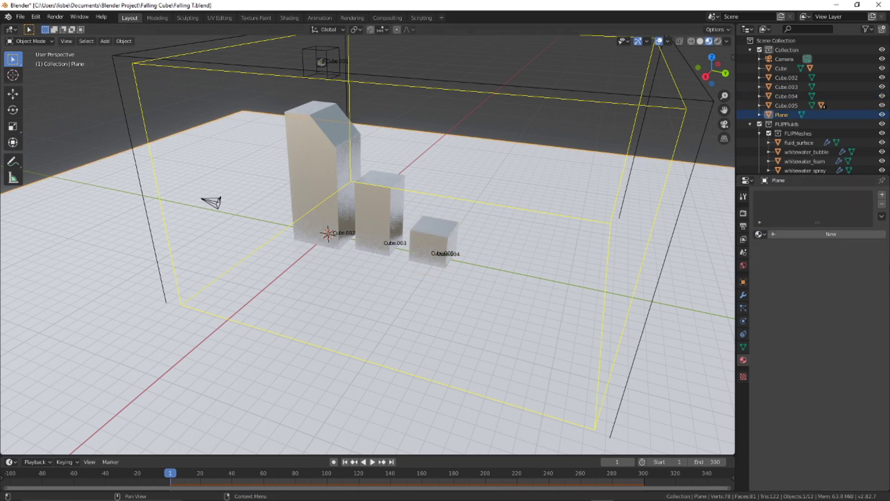
click(816, 234)
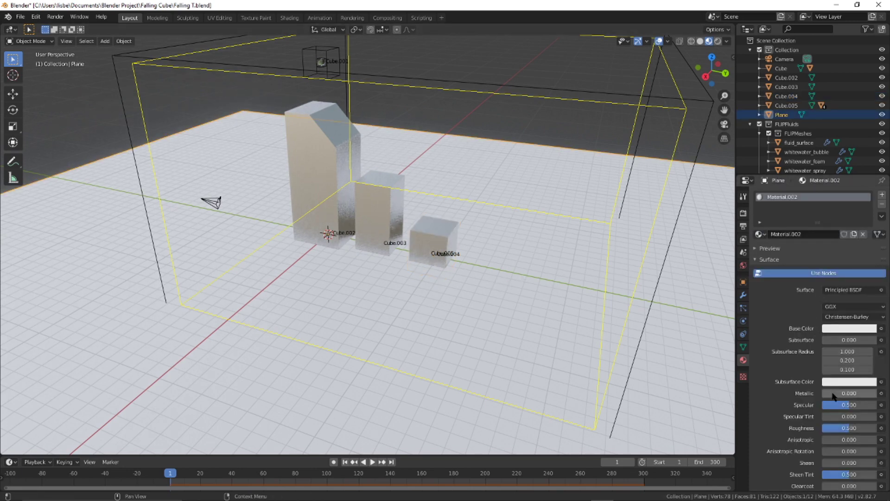
click(848, 392)
text(1)
key(Return)
click(839, 328)
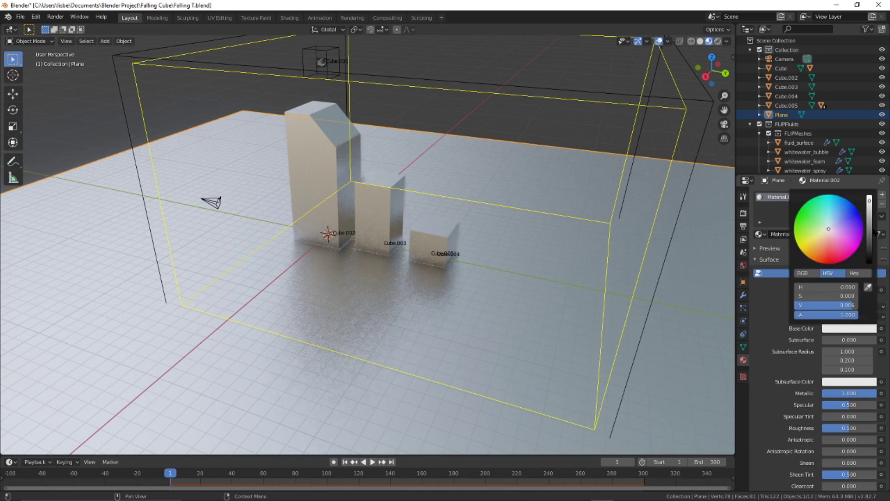
drag(870, 214, 869, 249)
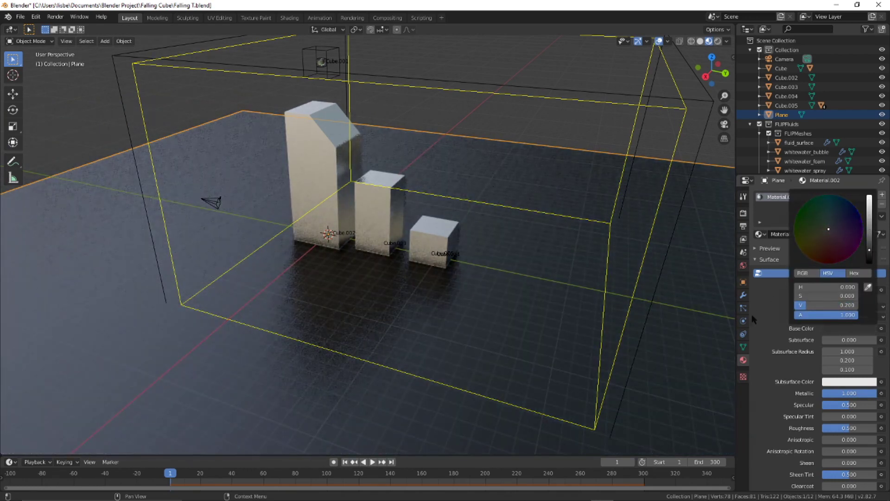
click(743, 265)
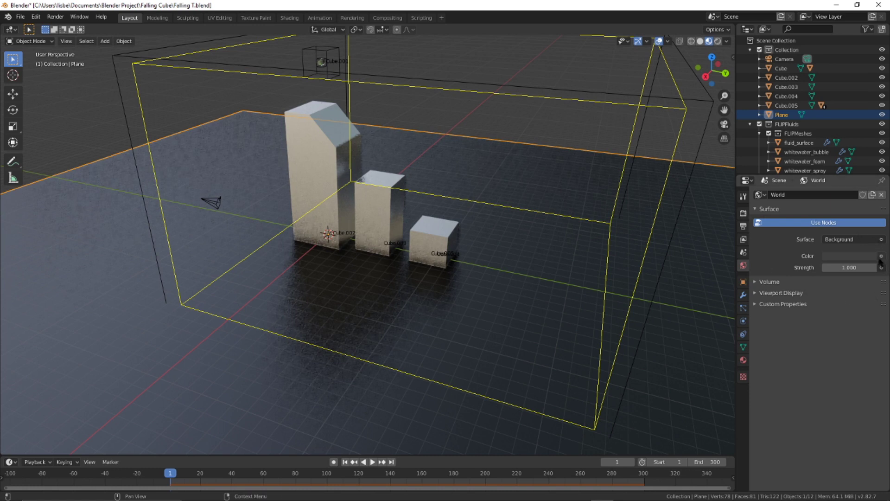
Step: Drive the world colour with an Environment Texture loading spiaggia_di_mondello_4k.hdr
click(881, 256)
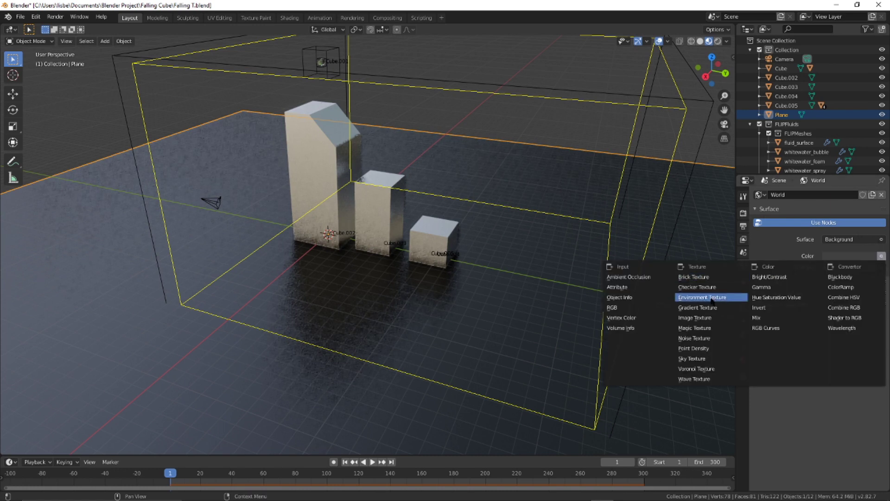
click(714, 299)
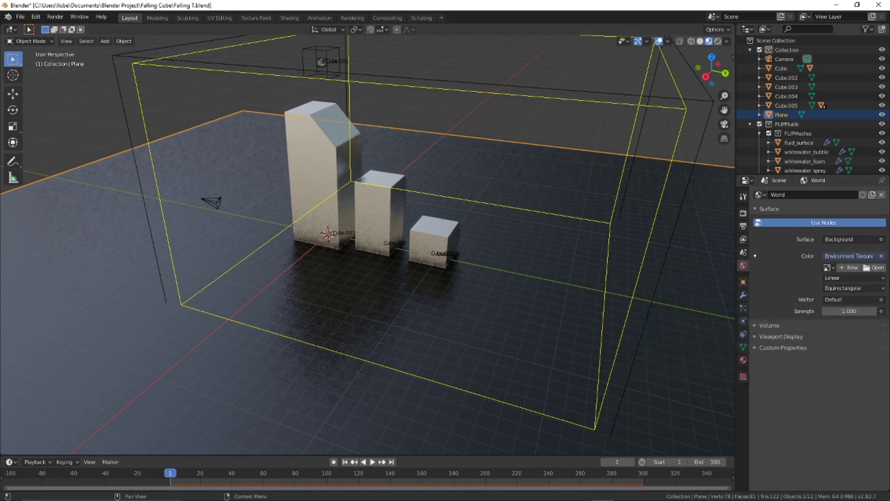
click(875, 268)
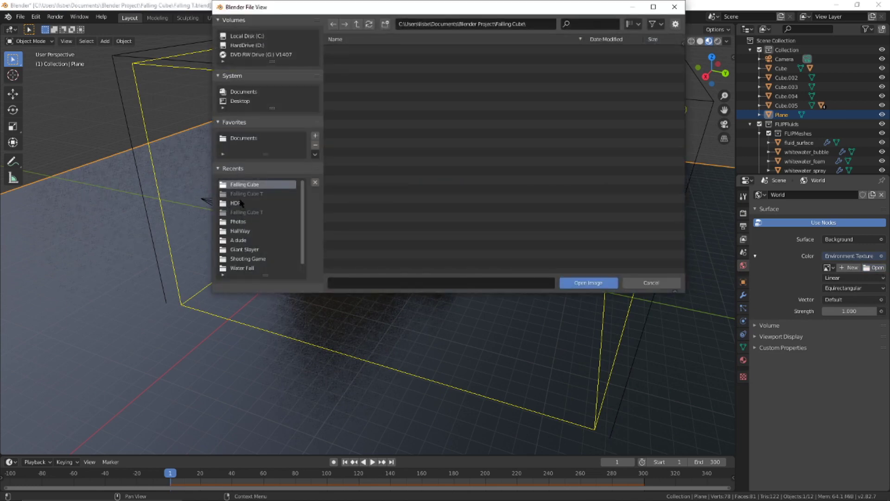
click(240, 203)
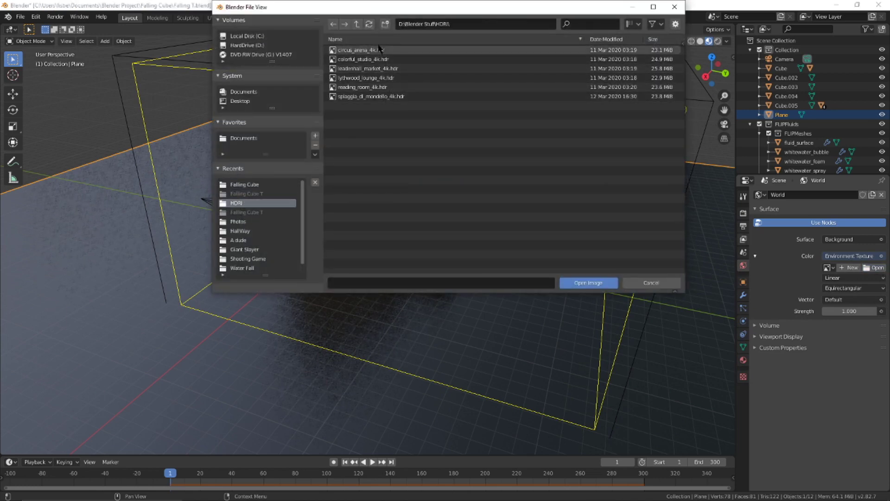
double_click(376, 96)
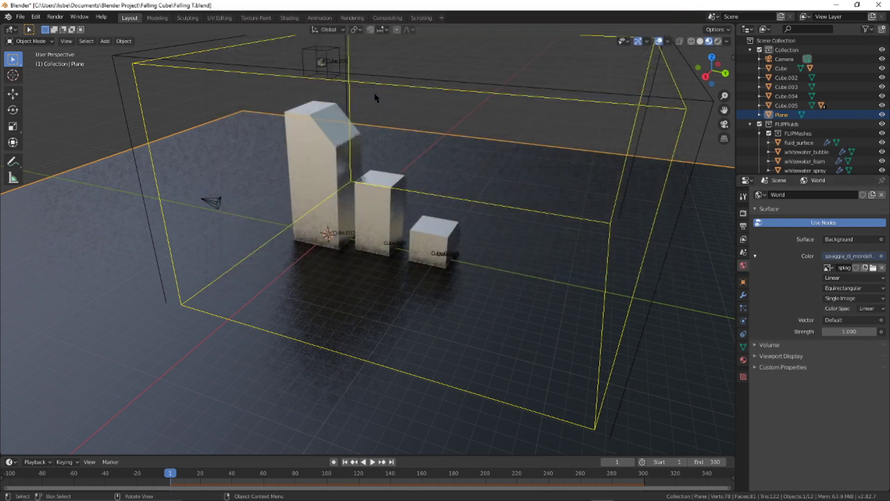
Step: Enable Scene World in viewport shading so the beach HDRI shows as the background
click(727, 41)
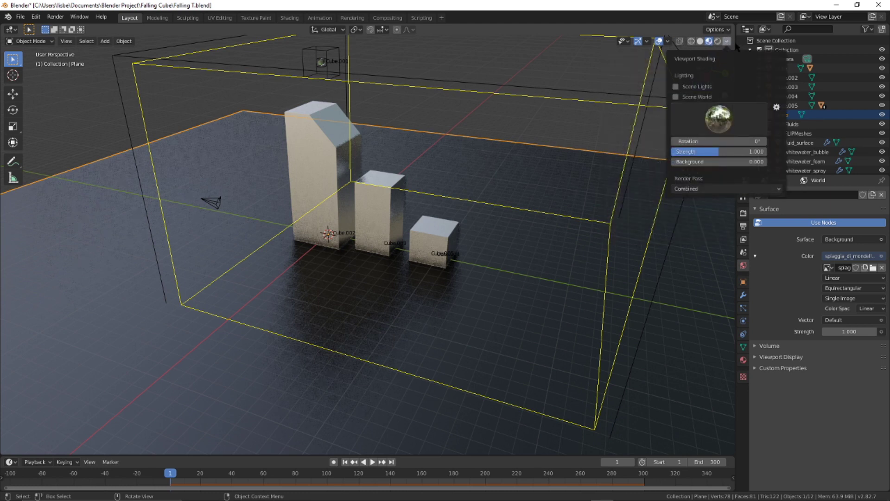
click(709, 42)
click(726, 42)
click(676, 96)
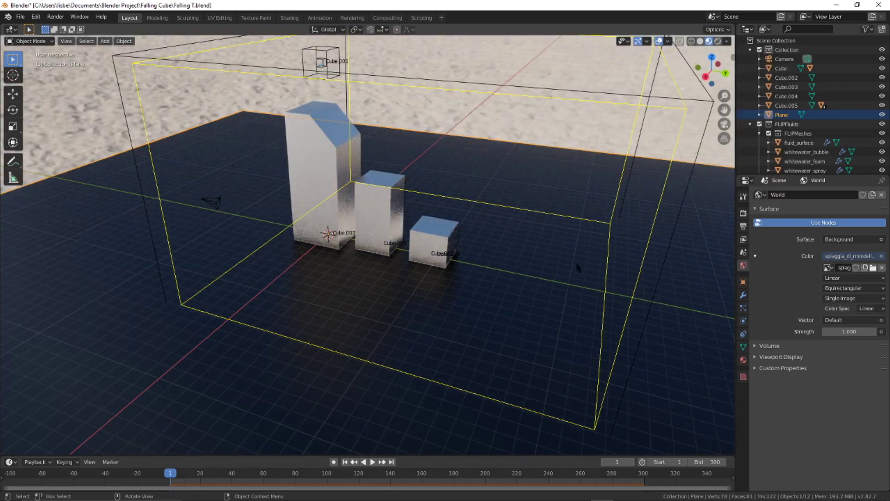
mouse_move(571, 265)
middle_down()
mouse_move(437, 238)
mouse_move(157, 272)
mouse_move(262, 277)
middle_up()
Step: In camera view, enable Lock Camera to View and reframe the shot from a higher angle
key(KP_0)
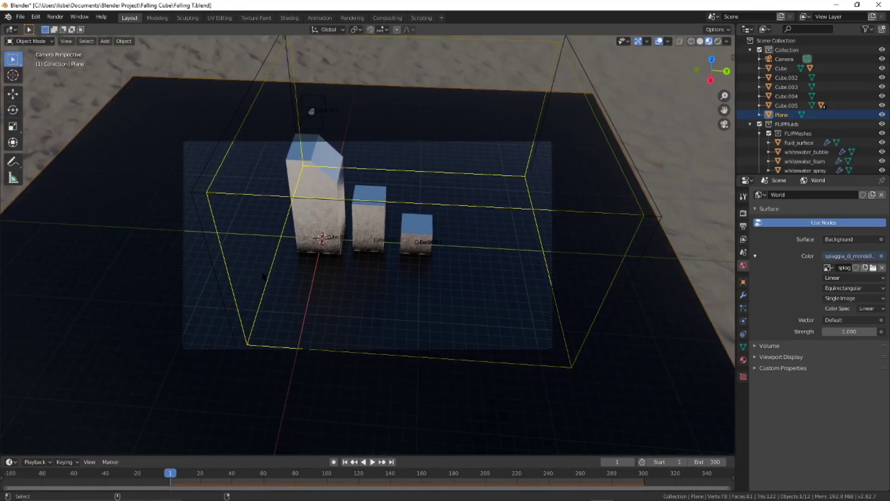
scroll(508, 249, up, 2)
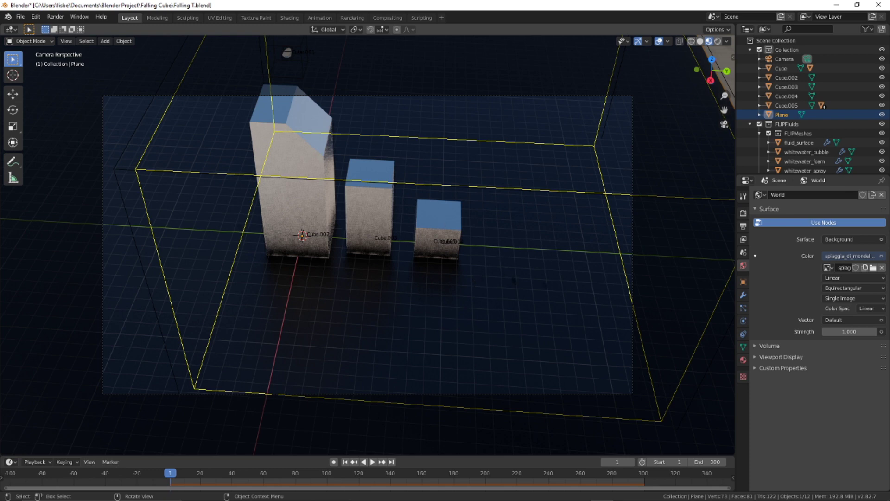
key(n)
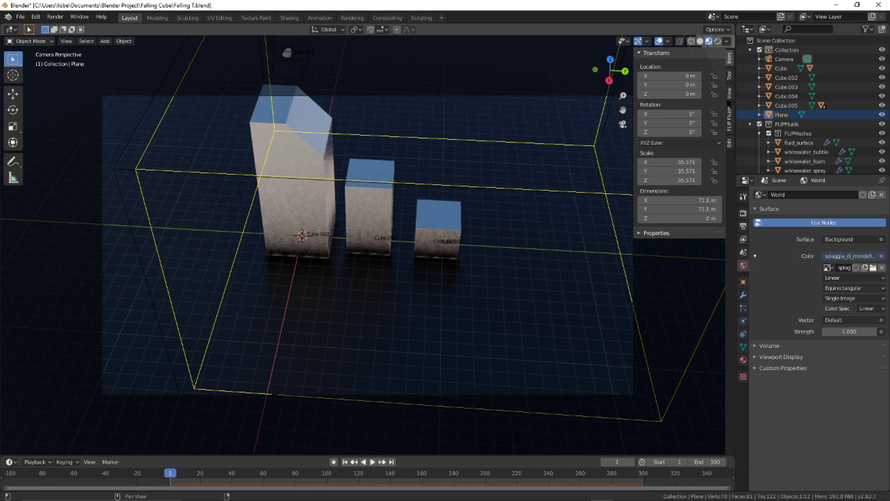
click(730, 94)
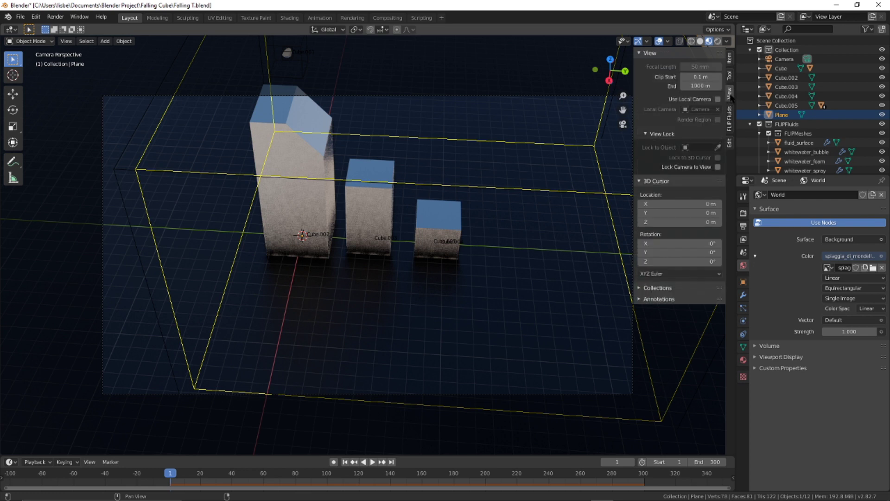
click(718, 167)
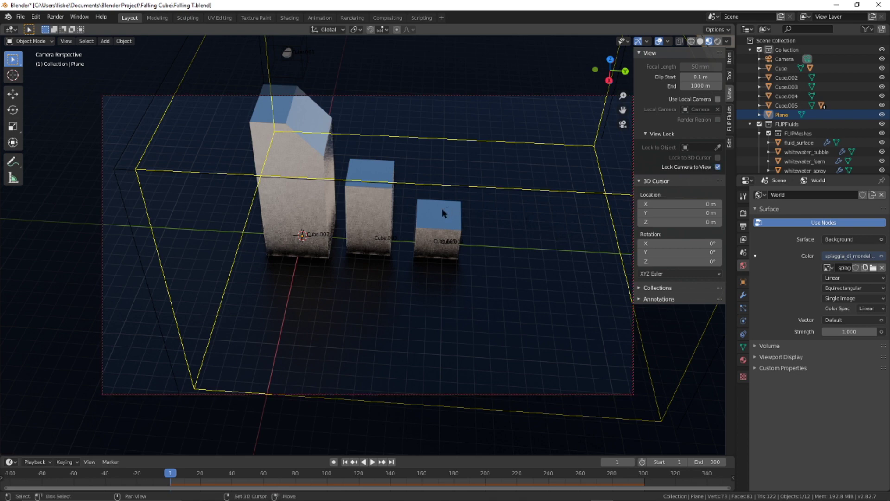
middle_drag(441, 208, 385, 236)
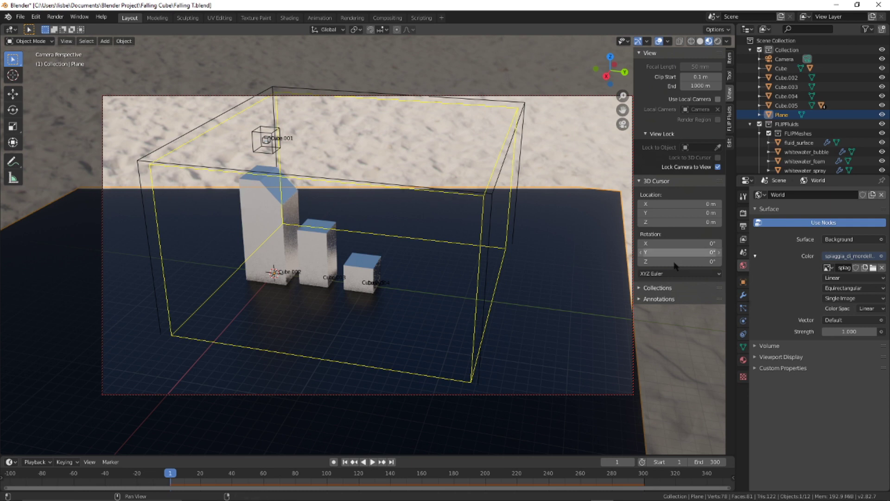
Step: Raise the camera's Clip End to about 306 m
click(784, 59)
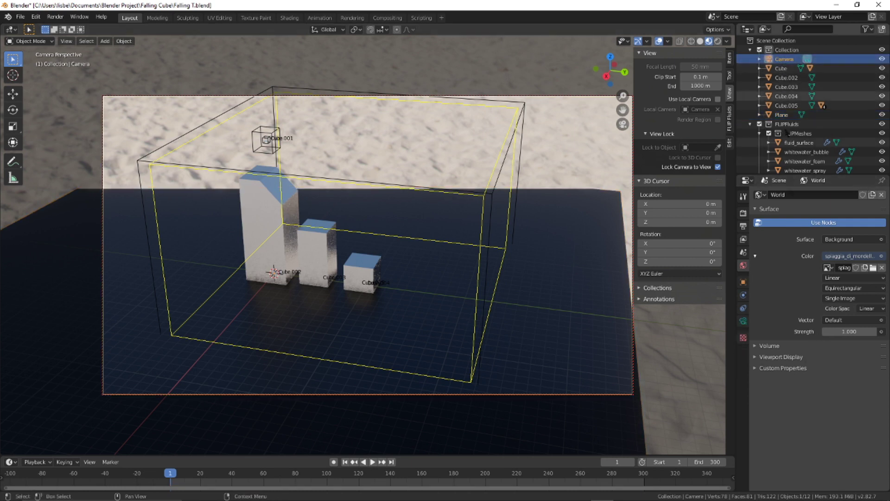
click(744, 321)
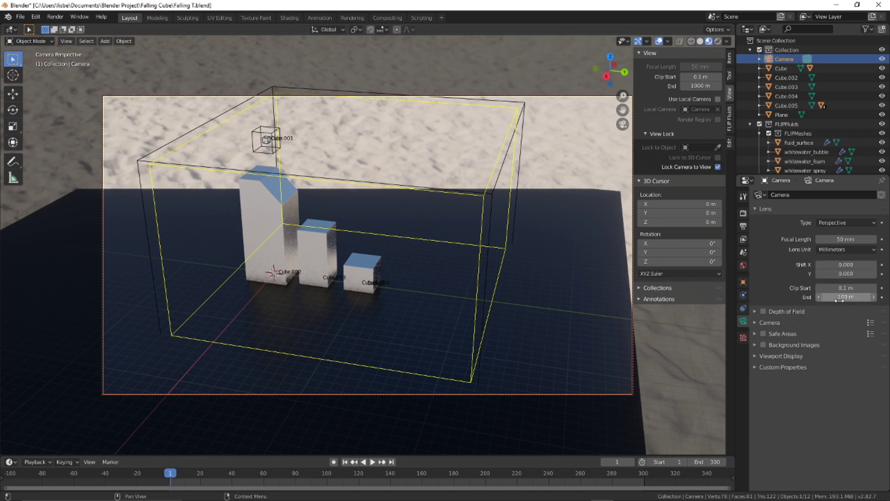
mouse_move(847, 297)
mouse_down()
mouse_move(876, 297)
mouse_move(863, 297)
mouse_up()
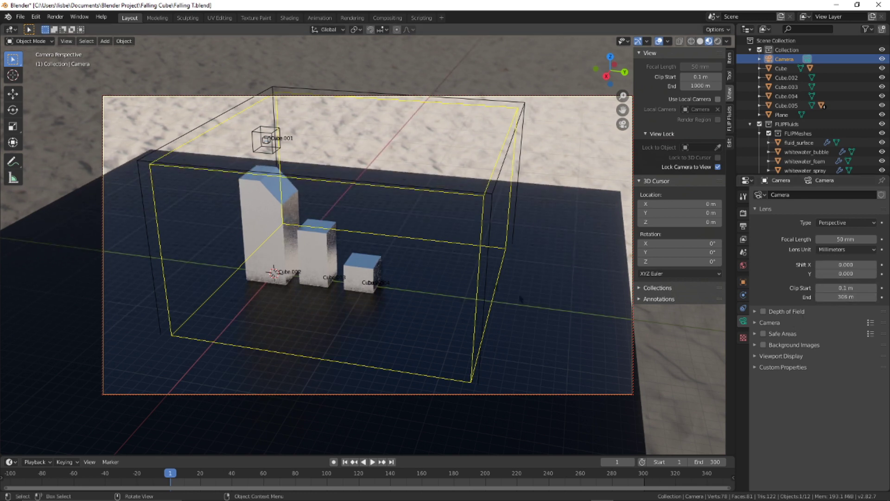
Step: Rescale the ground Plane and turn off Lock Camera to View
click(566, 308)
key(s)
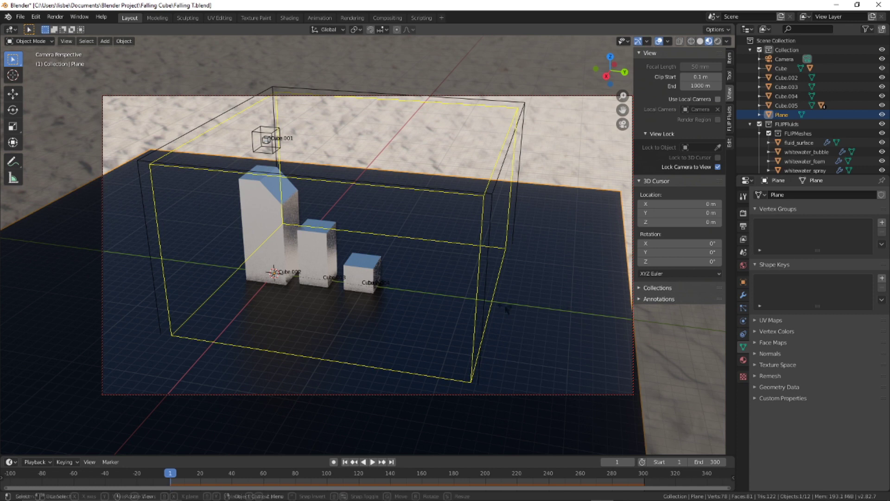
click(429, 333)
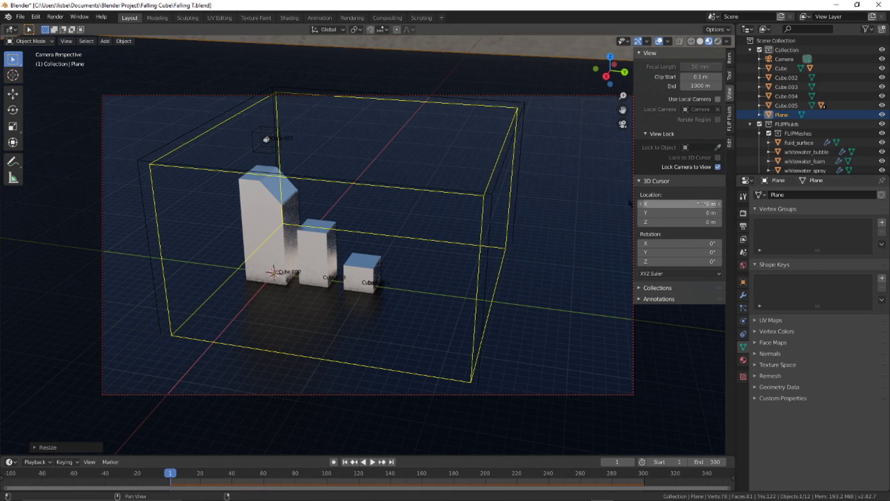
click(718, 167)
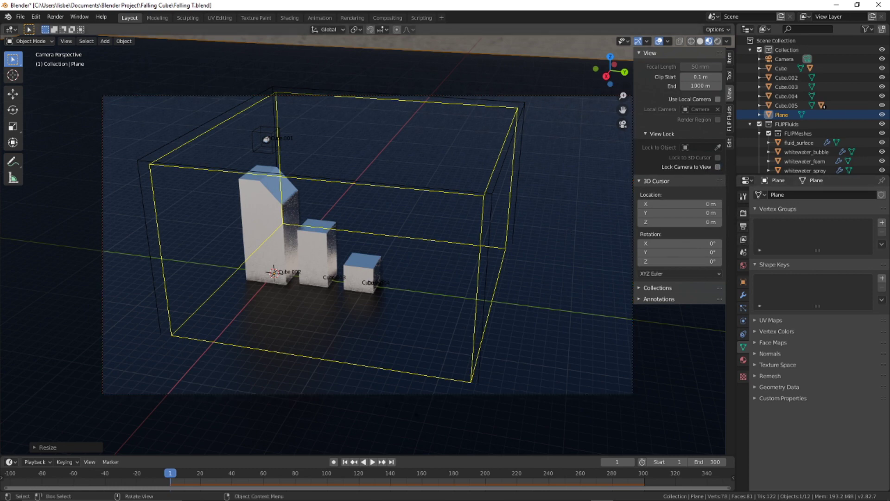
Step: Select the domain Cube.005, show its FLIP fluid settings, and play the bake to frame 167
middle_drag(420, 369, 384, 318)
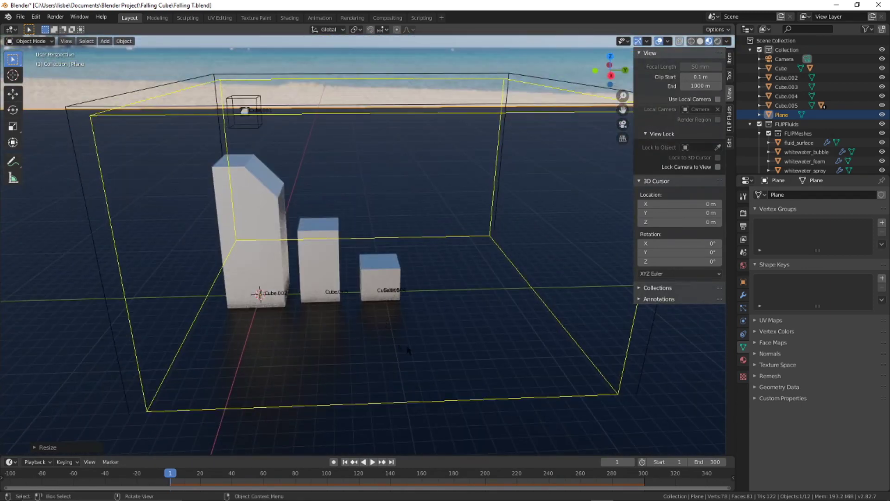
click(258, 126)
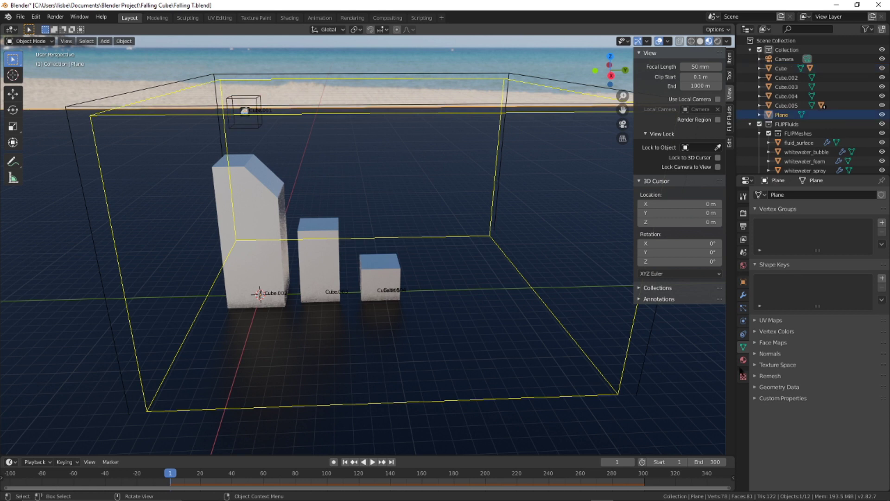
click(654, 327)
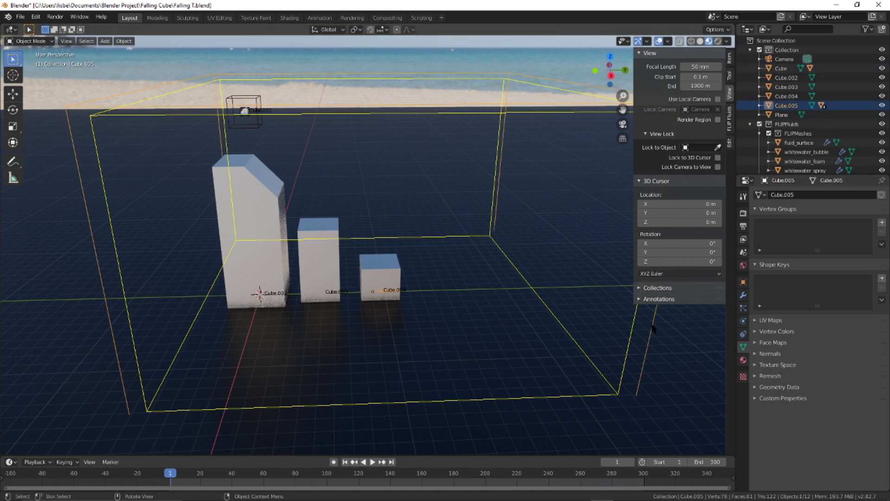
click(743, 321)
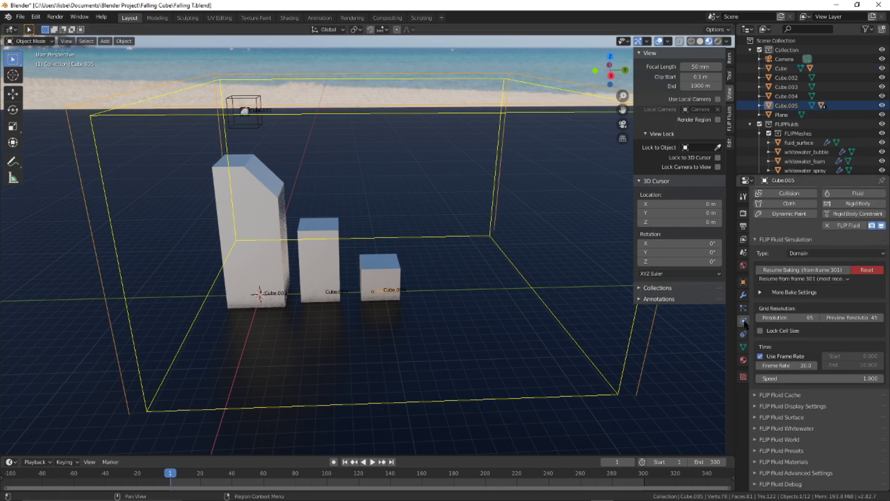
click(373, 462)
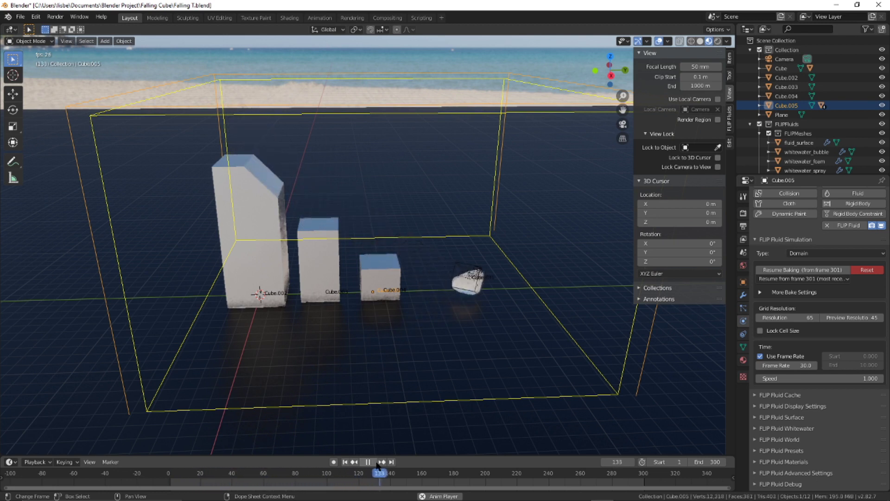
key(space)
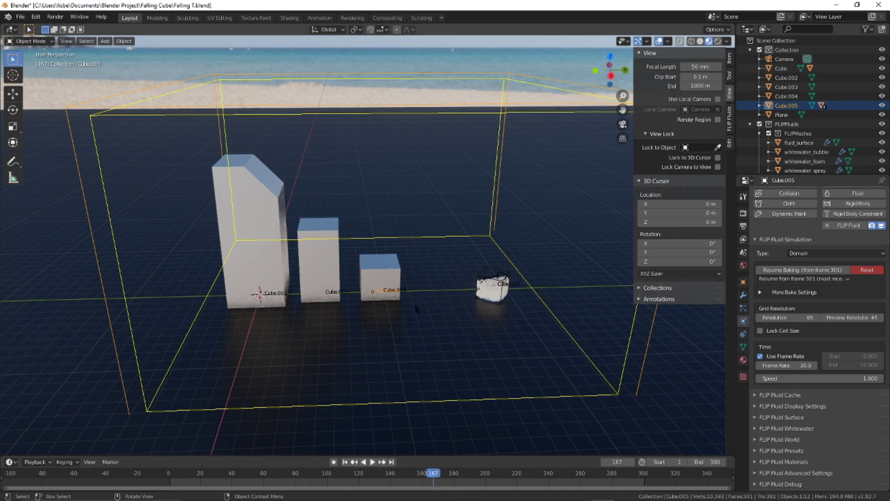
Step: Zoom in on the fluid-filled cube, play to frame 180, and select the falling Cube
scroll(501, 312, up, 5)
shift+middle_drag(501, 311, 371, 255)
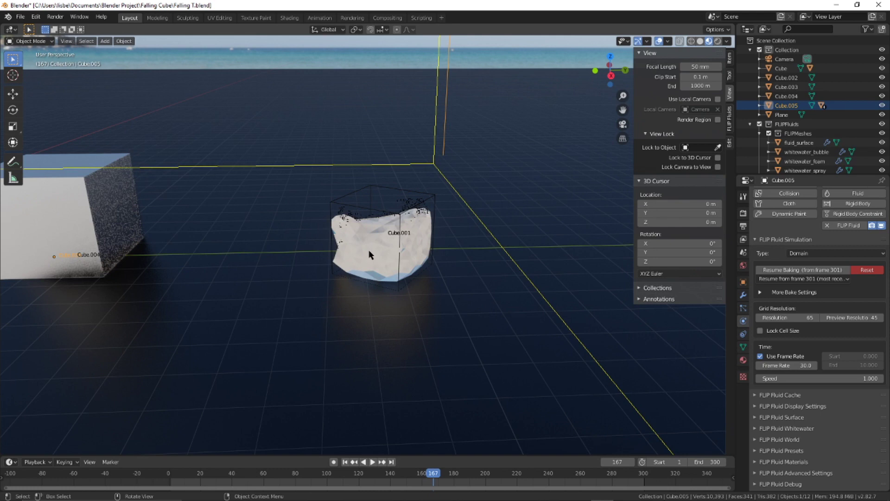
key(space)
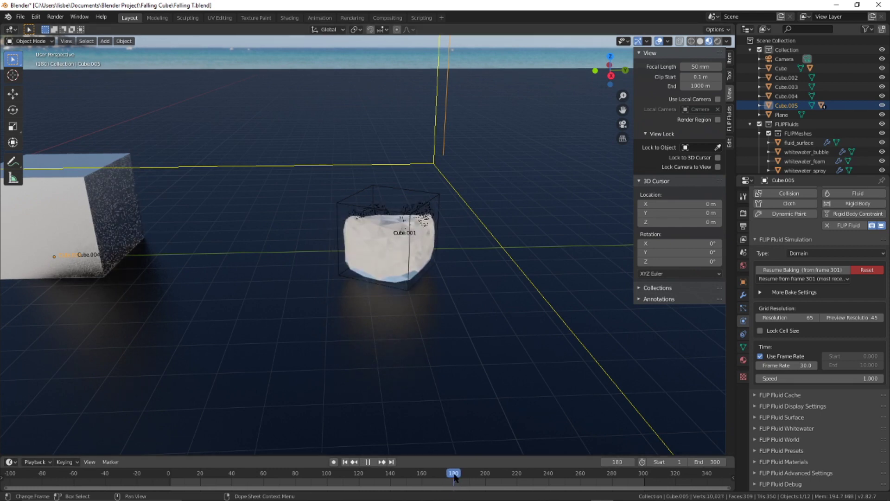
key(space)
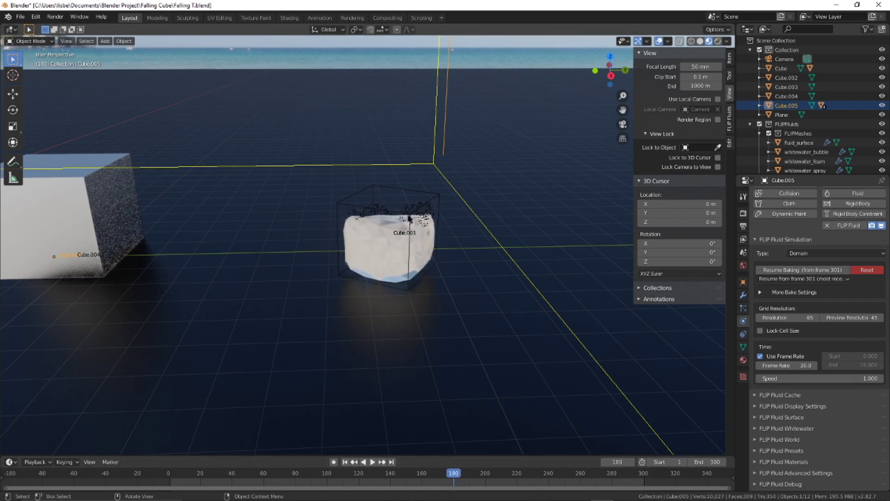
click(409, 218)
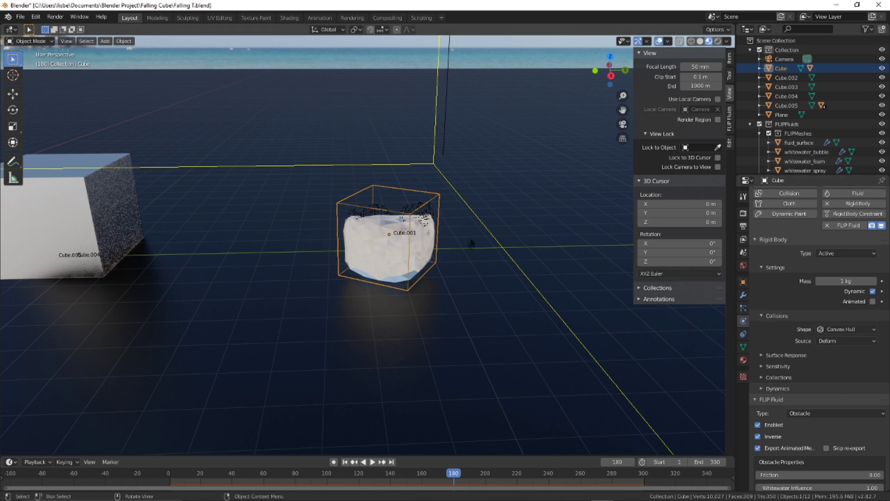
Step: Keyframe the Cube's obstacle Enabled state, then replay the fall from frame 1
scroll(810, 378, down, 2)
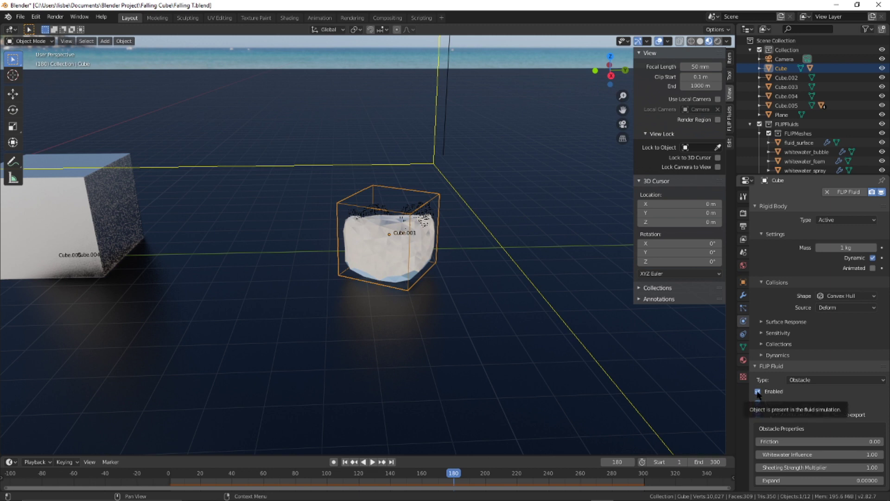
key(i)
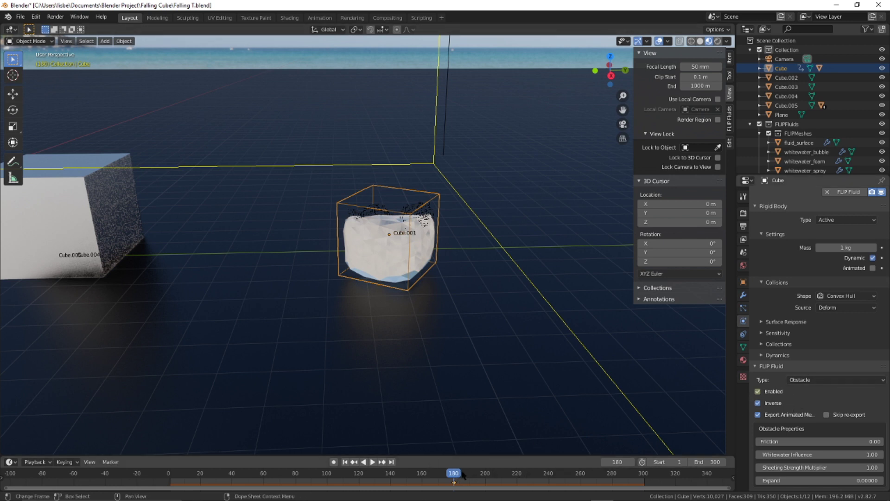
drag(454, 478, 170, 480)
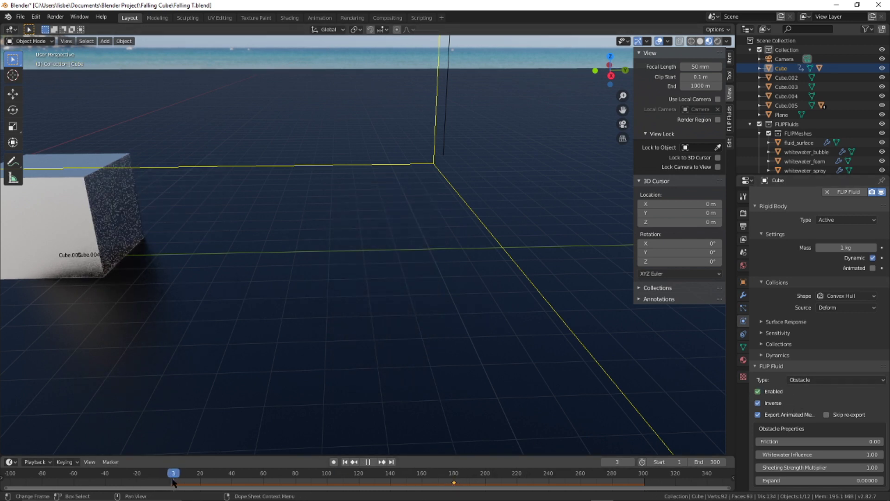
key(space)
key(space)
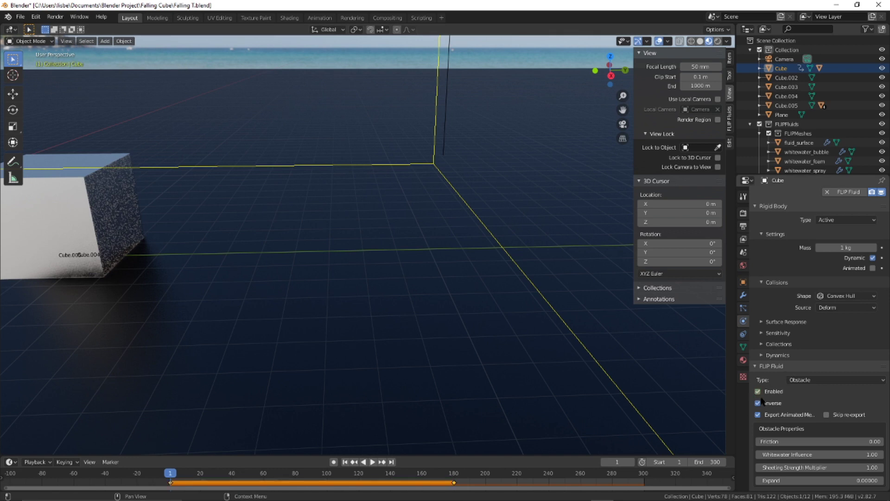
Step: At frame 180, disable the Cube's fluid obstacle and keyframe the disabled state
click(455, 473)
drag(455, 473, 453, 473)
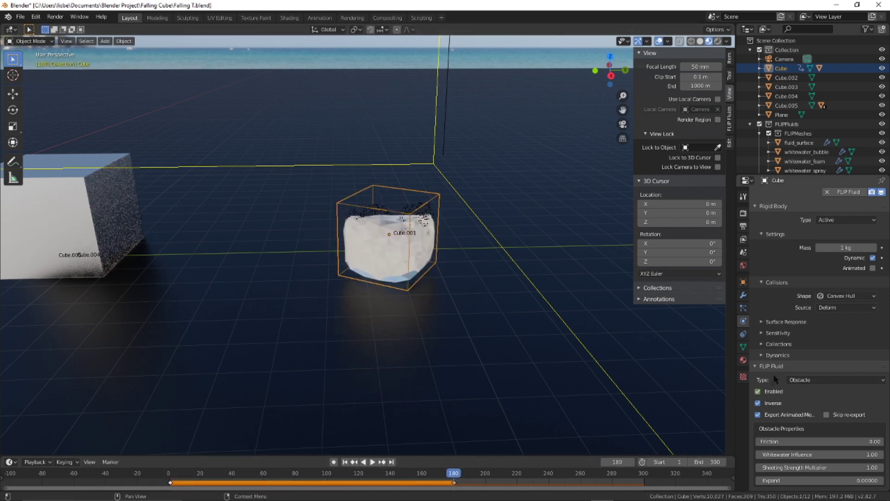
click(758, 392)
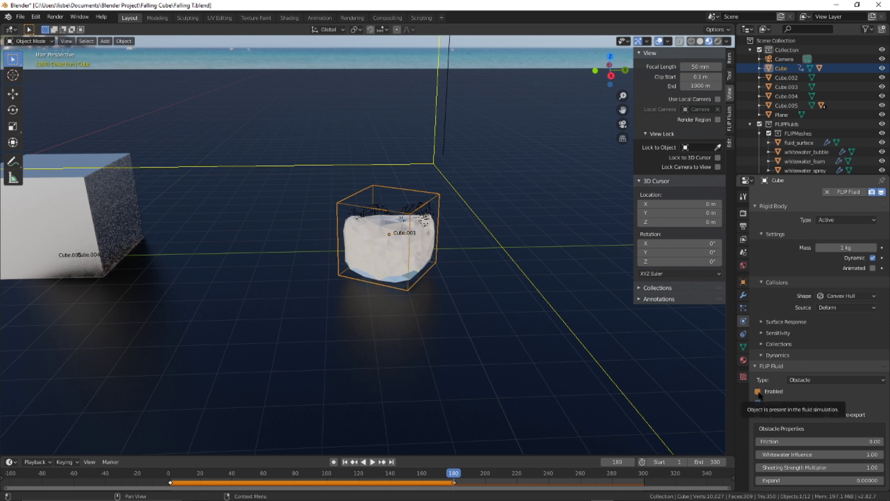
key(i)
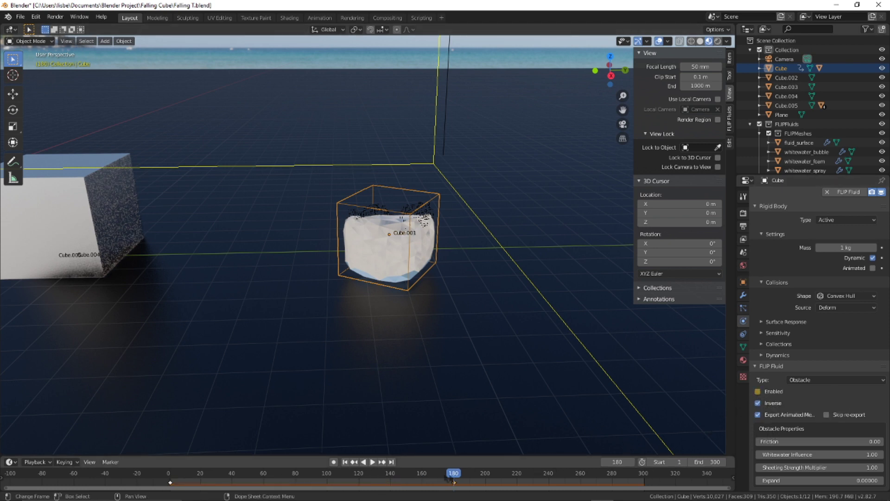
scroll(467, 359, down, 5)
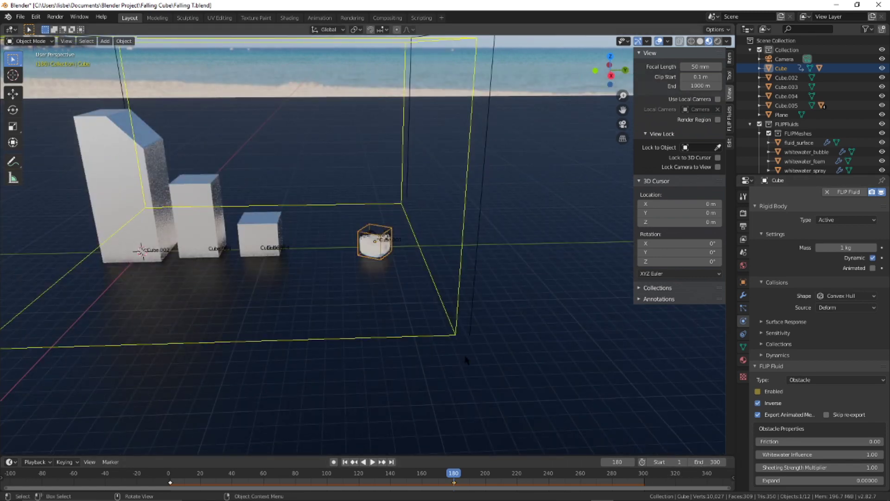
scroll(466, 360, up, 2)
right_click(765, 392)
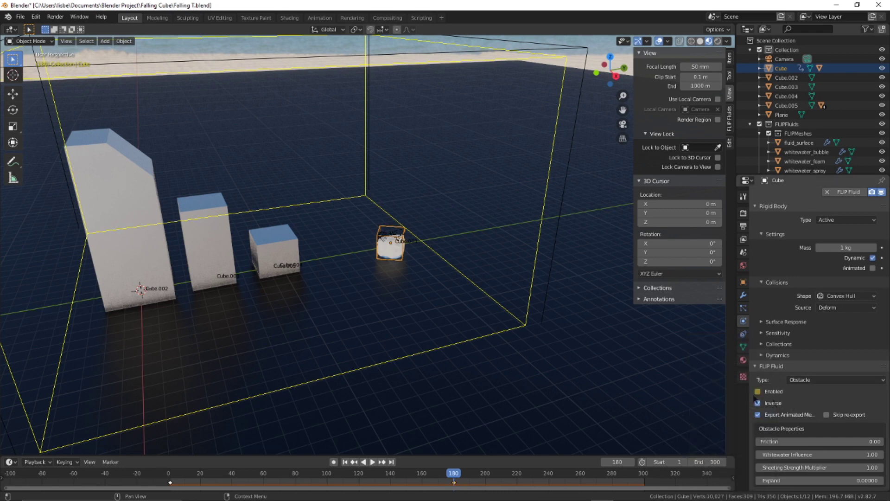
Step: Replay the fall to frame 180 and inspect a low close-up of the fluid-filled cube
middle_drag(493, 338, 522, 330)
mouse_move(461, 482)
mouse_down()
mouse_move(181, 481)
mouse_move(408, 481)
mouse_move(455, 494)
mouse_up()
key(space)
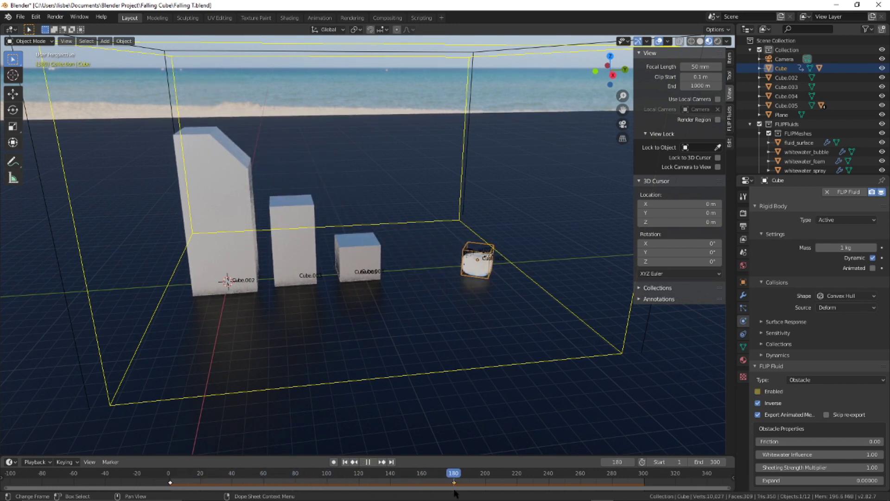
key(space)
middle_drag(545, 276, 528, 296)
scroll(538, 292, up, 3)
scroll(545, 292, down, 6)
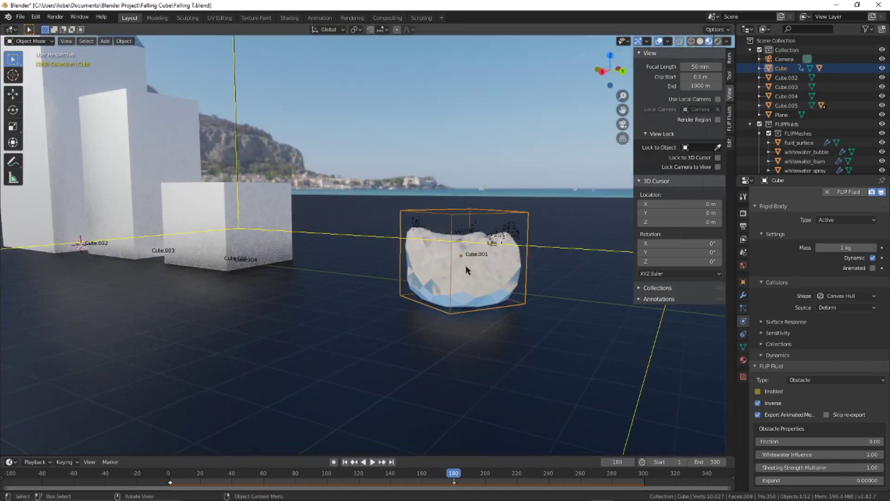
Step: Switch to wireframe shading and select the inflow object Cube.001
key(z)
click(394, 261)
click(457, 261)
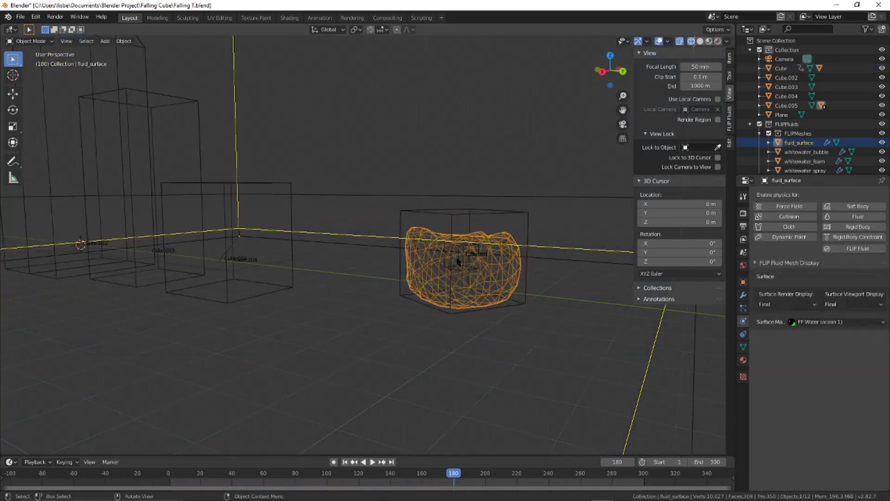
click(461, 258)
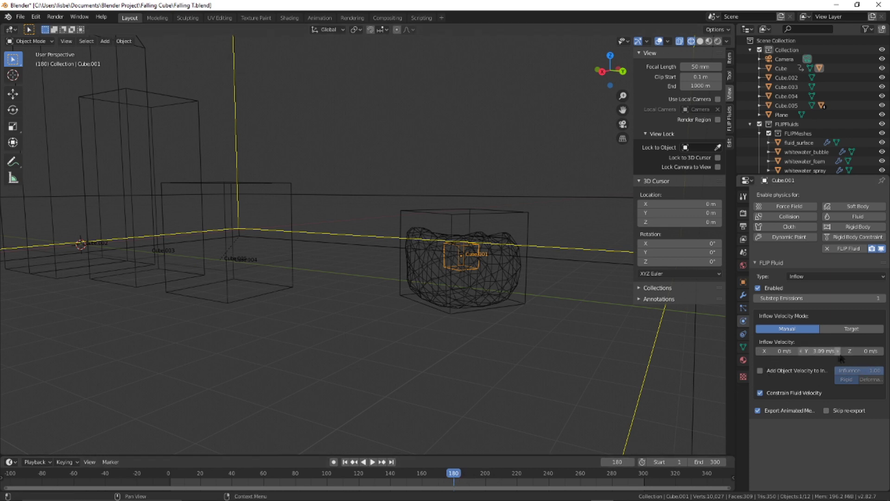
Step: Keyframe inflow Y velocity at 3.09 m/s on frame 180 and 8 m/s on frame 240
ctrl+scroll(818, 352, up, 1)
key(i)
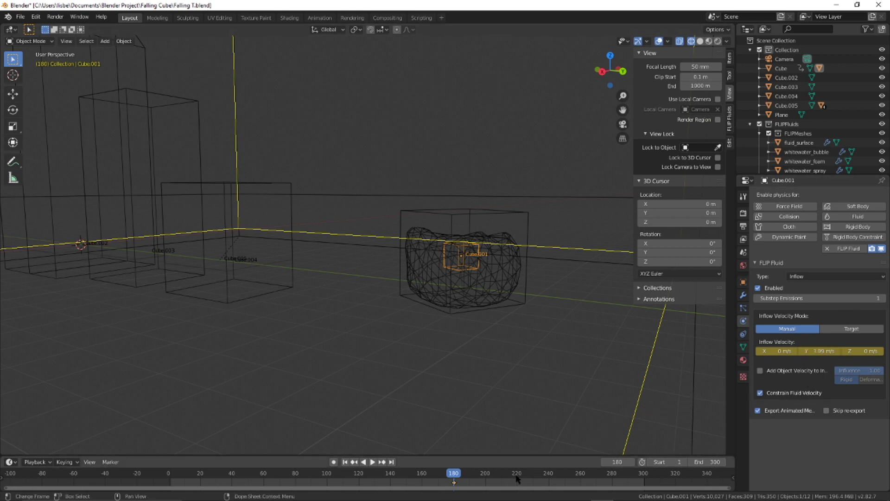
click(549, 474)
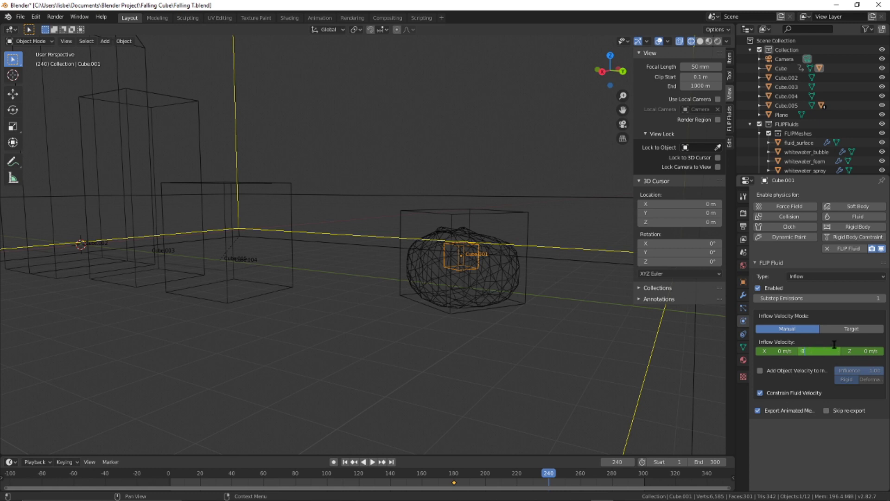
key(Return)
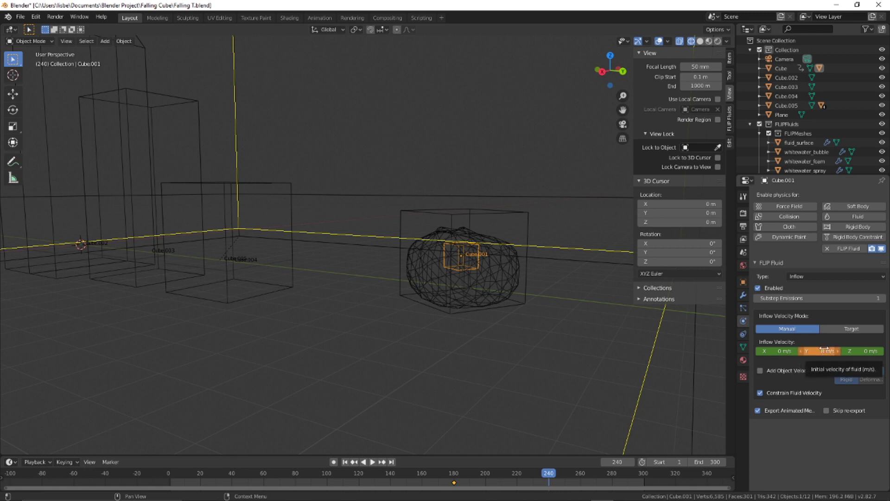
key(i)
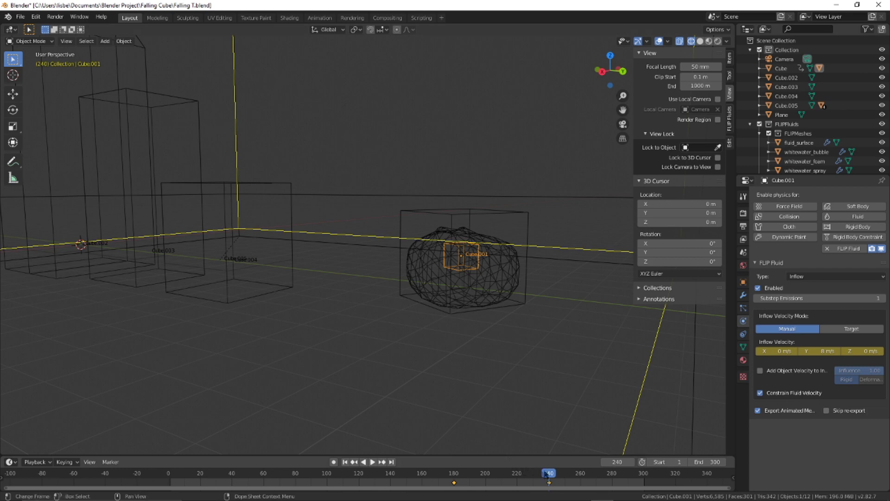
click(345, 462)
middle_drag(348, 360, 458, 405)
Step: Reset the old bake on domain Cube.005 and bake the simulation again
click(579, 271)
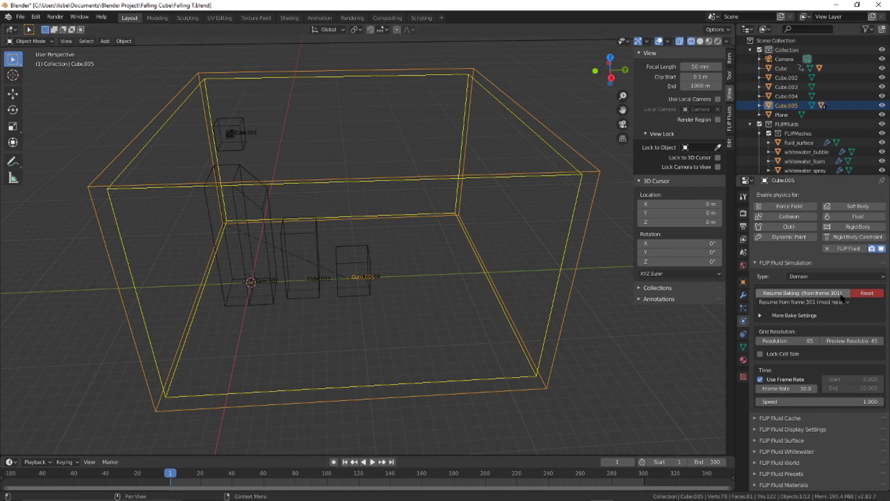
click(867, 293)
click(820, 290)
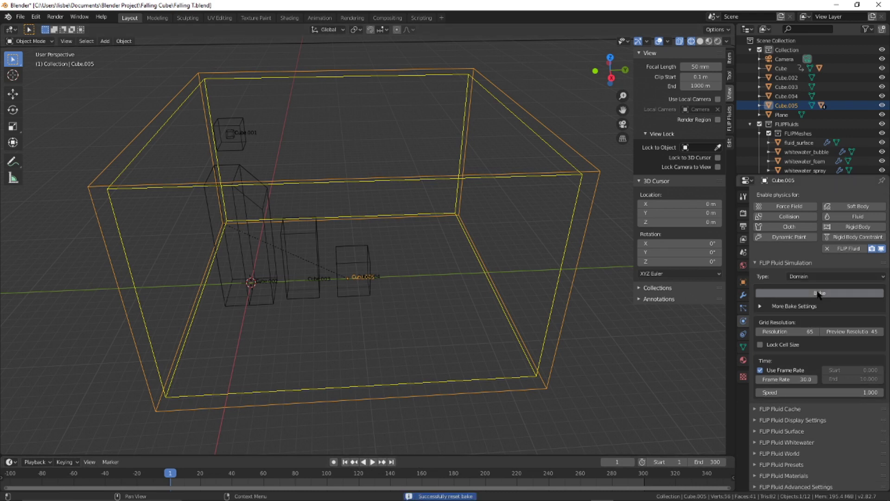
click(819, 293)
Step: View through the camera in Material Preview and play the bake from frame 50
key(KP_0)
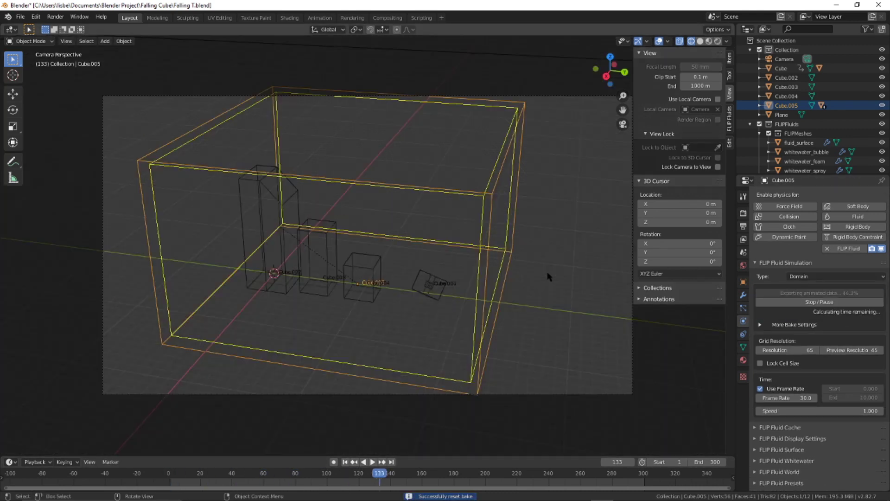
key(z)
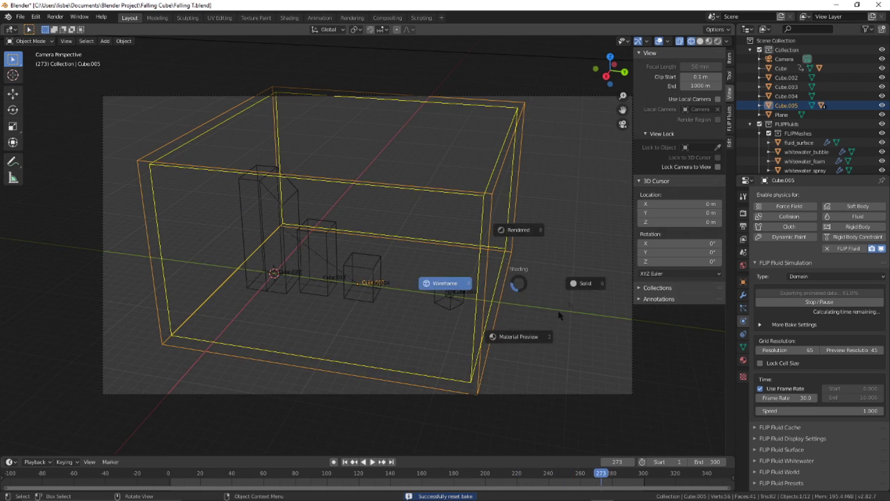
click(504, 355)
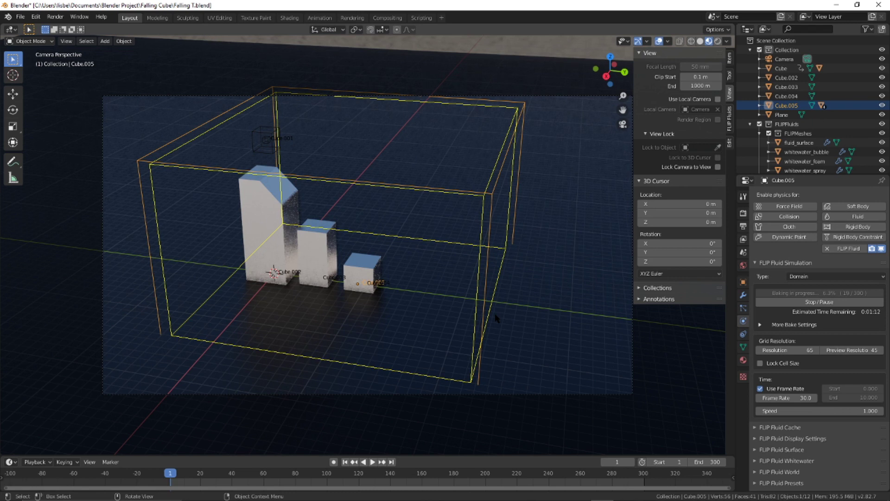
click(248, 473)
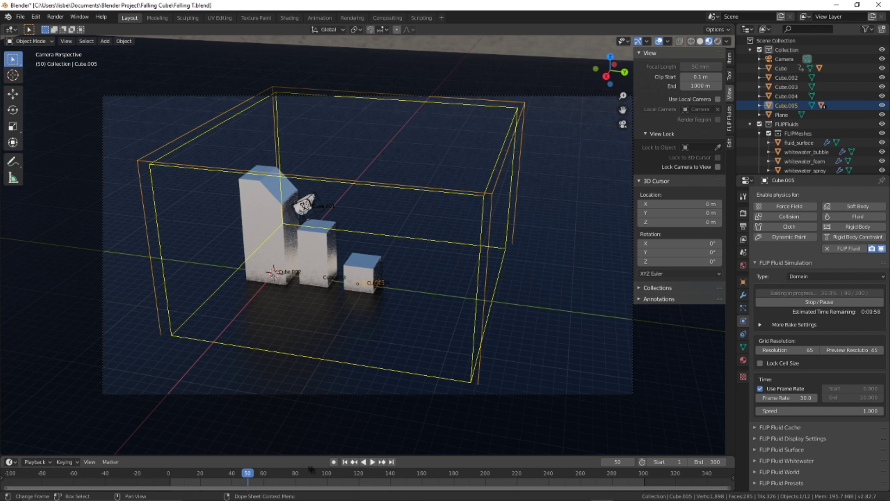
key(space)
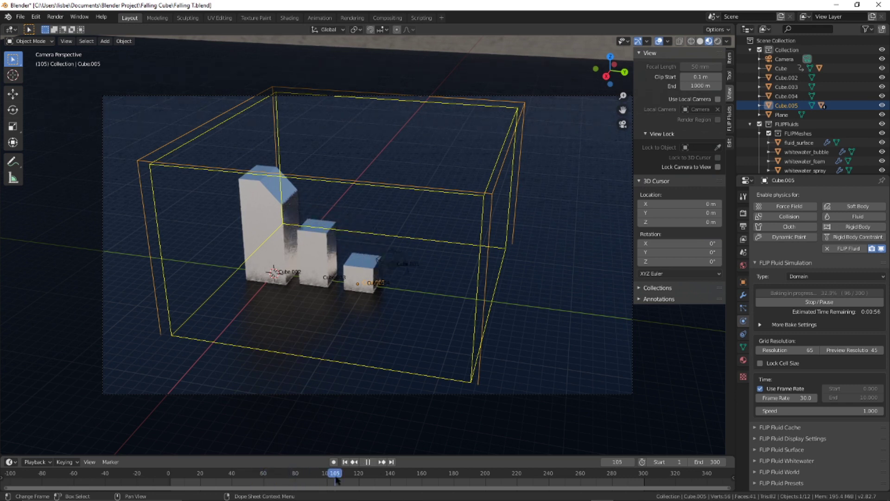
click(313, 473)
Step: Orbit around the cubes against the beach and select the fluid_surface mesh
scroll(363, 399, down, 5)
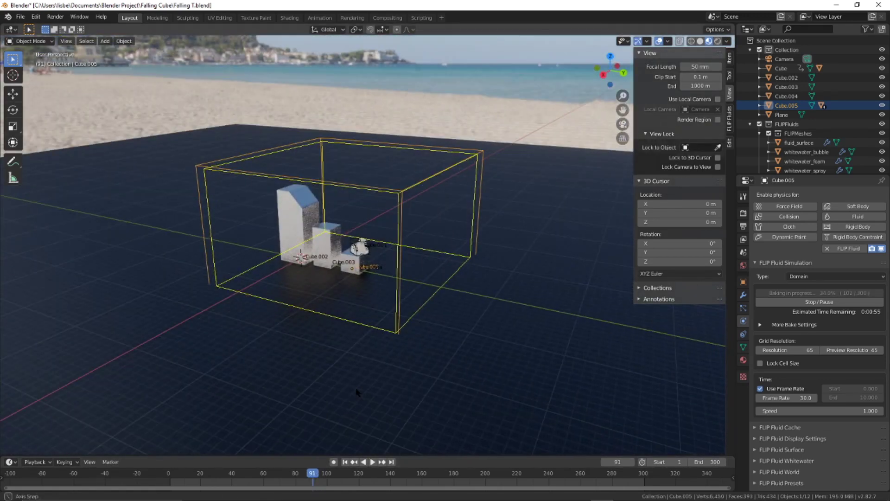
scroll(363, 399, up, 2)
key(KP_0)
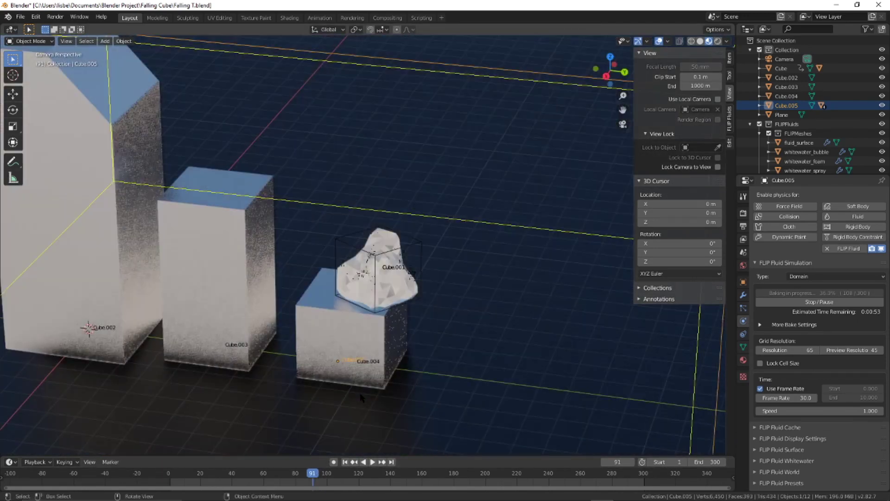
scroll(362, 398, down, 4)
scroll(363, 399, down, 3)
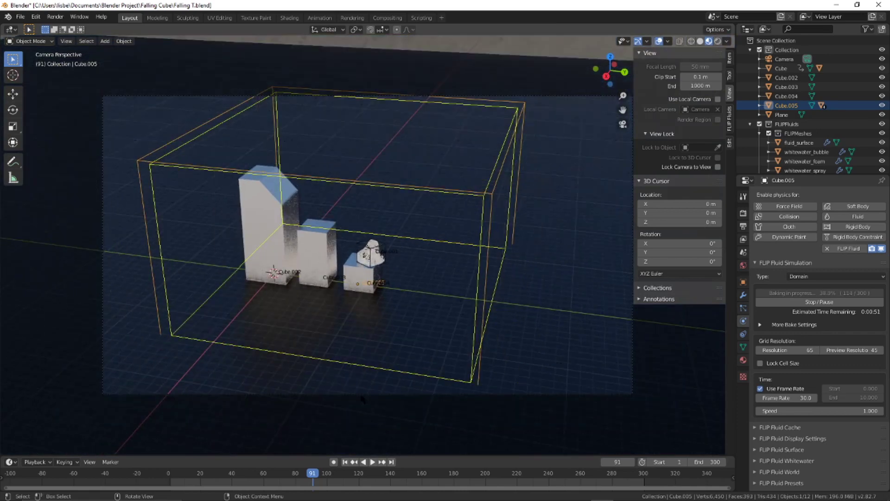
middle_drag(362, 399, 349, 397)
scroll(349, 397, up, 5)
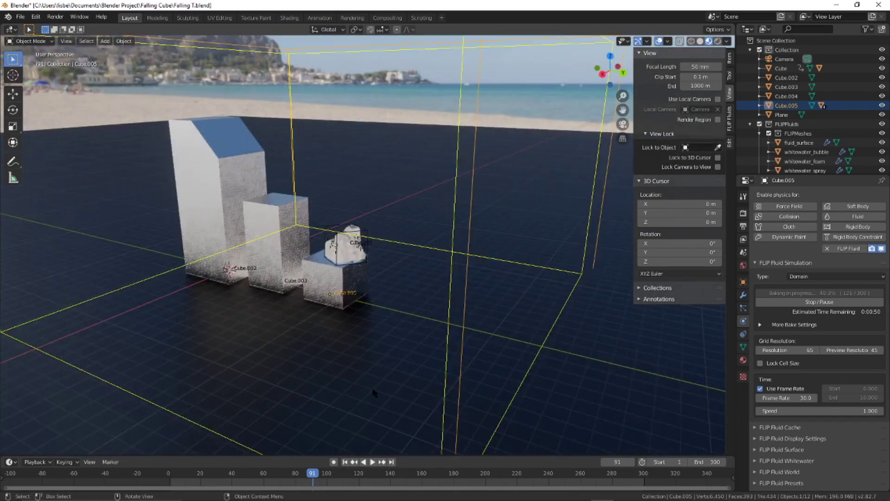
click(380, 248)
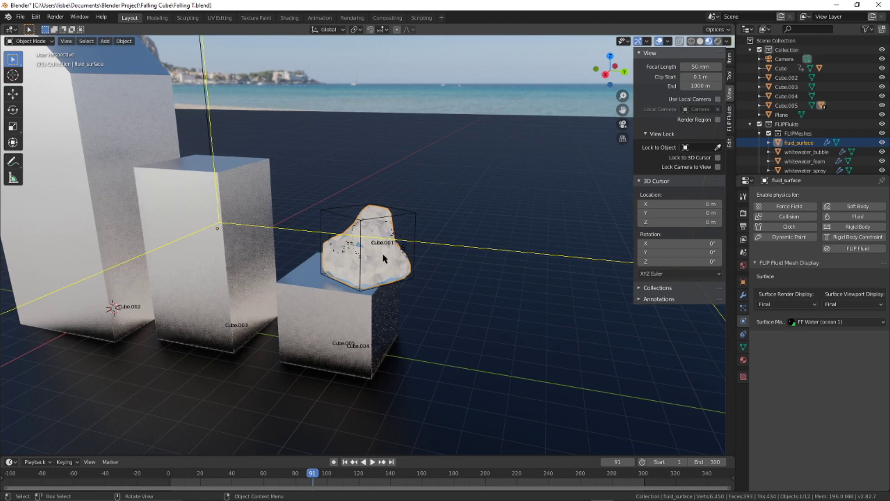
middle_drag(604, 380, 391, 413)
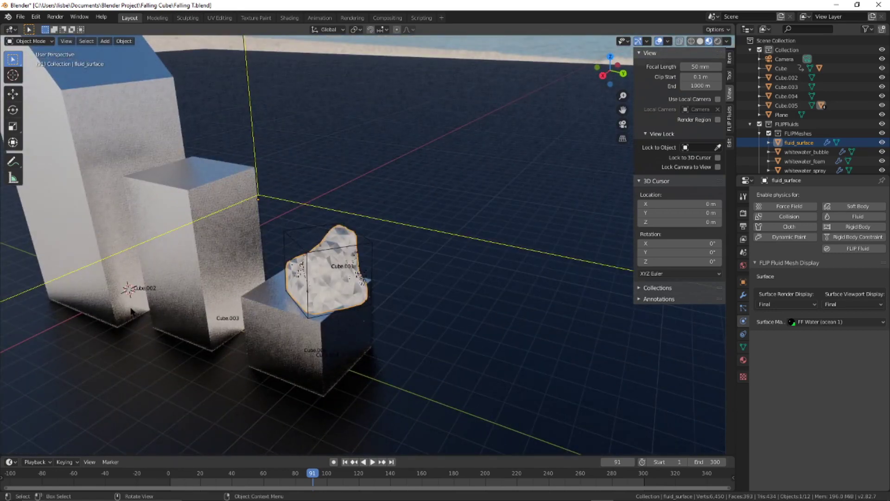
right_click(324, 282)
Step: Shade the fluid_surface mesh smooth and return to frame 1
click(324, 282)
middle_drag(330, 264, 329, 232)
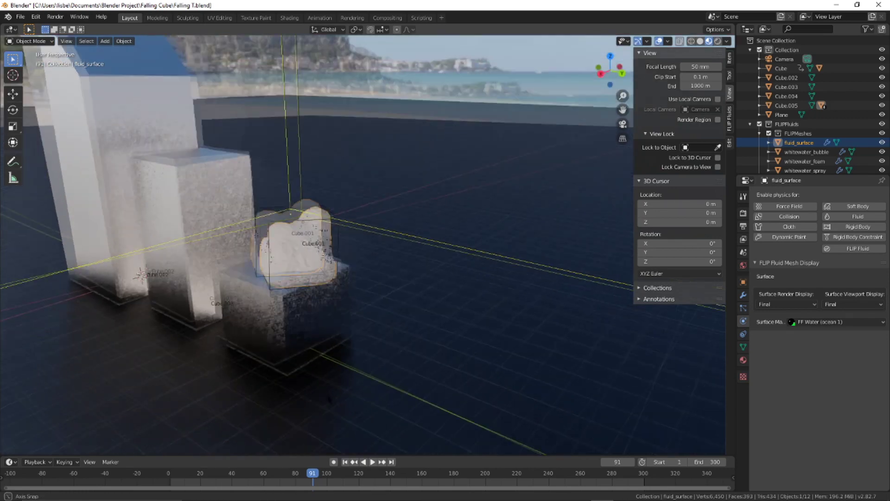
mouse_move(329, 399)
middle_down()
mouse_move(349, 459)
mouse_move(360, 445)
mouse_move(343, 399)
middle_up()
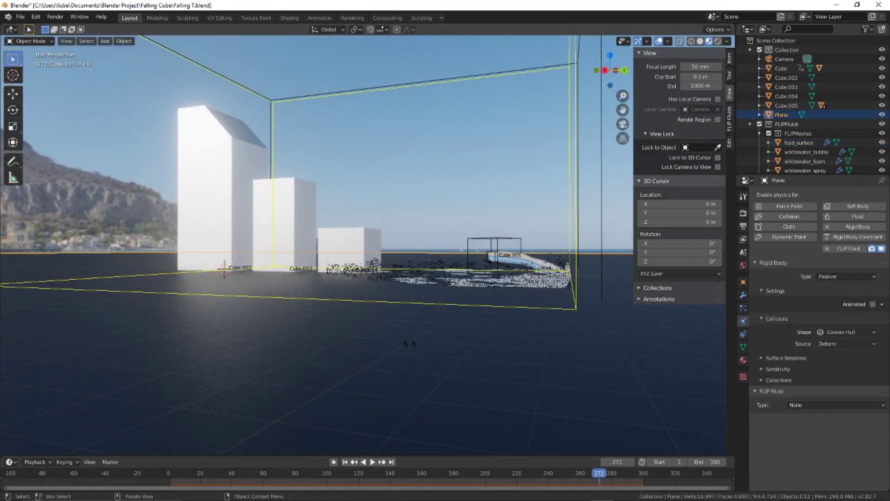
click(345, 462)
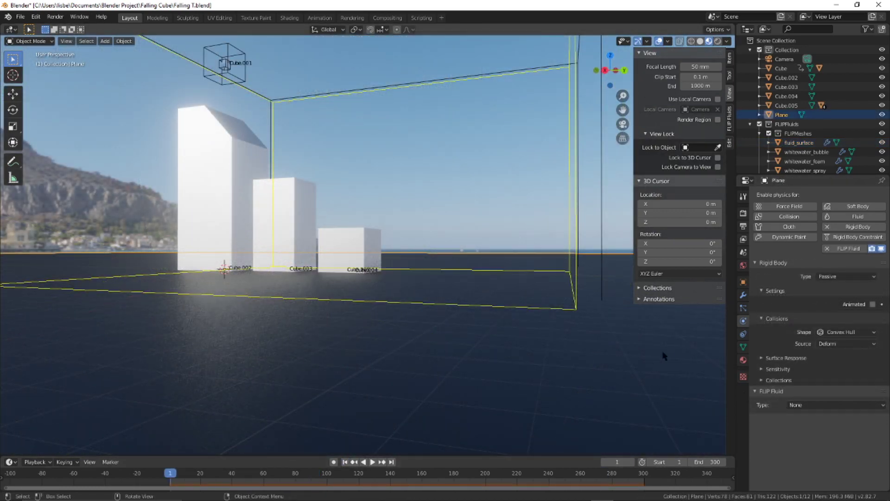
Step: Make the ground Plane a FLIP Fluid Obstacle
click(835, 406)
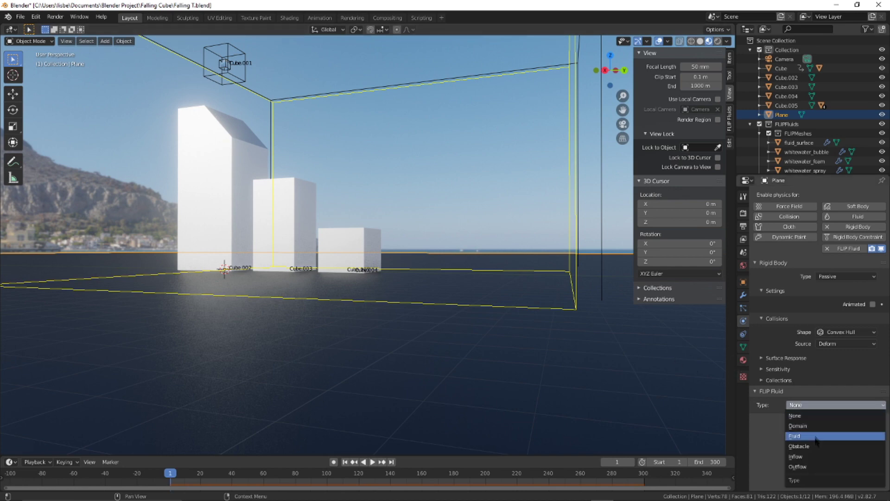
click(799, 446)
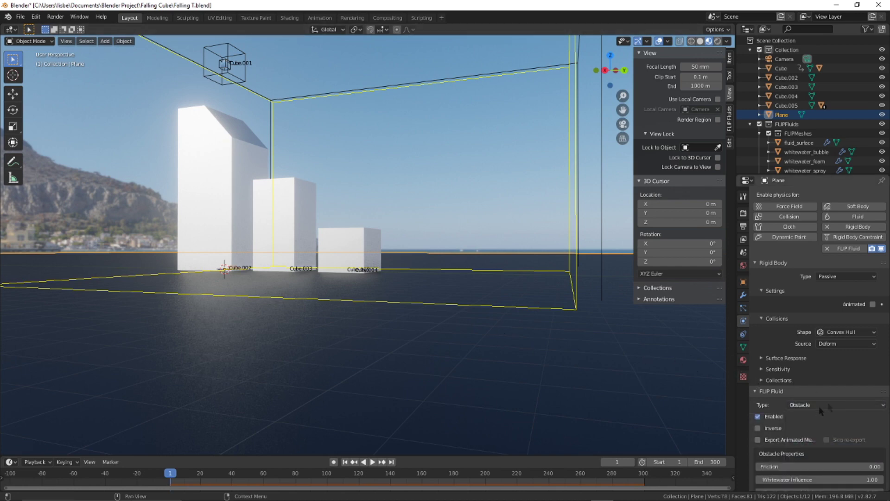
scroll(789, 418, down, 2)
middle_drag(631, 377, 529, 334)
scroll(480, 321, down, 4)
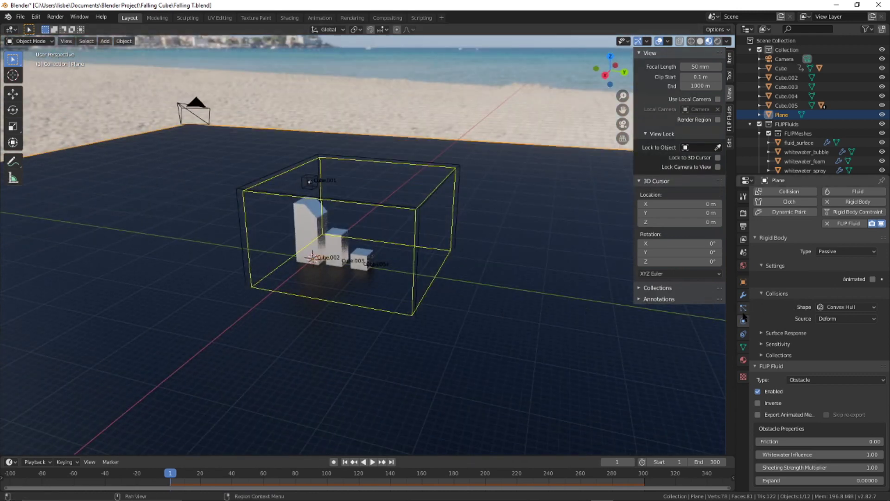
Step: Select domain Cube.005 and reset its existing bake
click(420, 211)
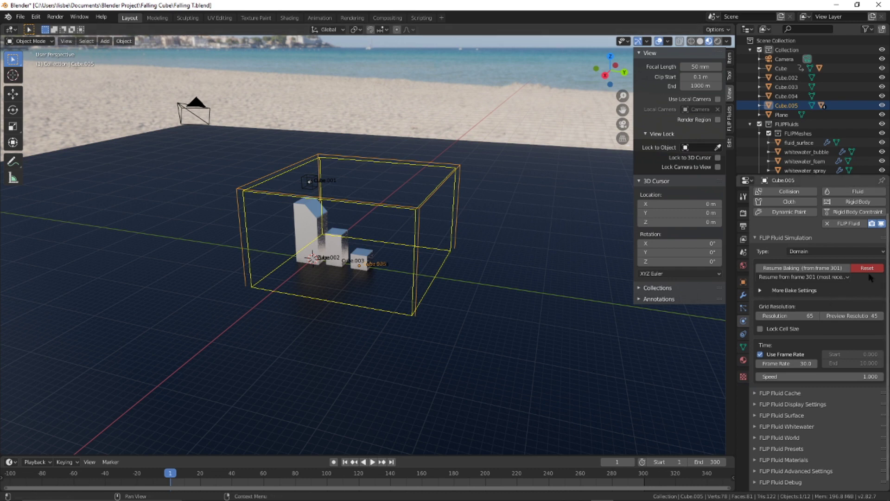
key(space)
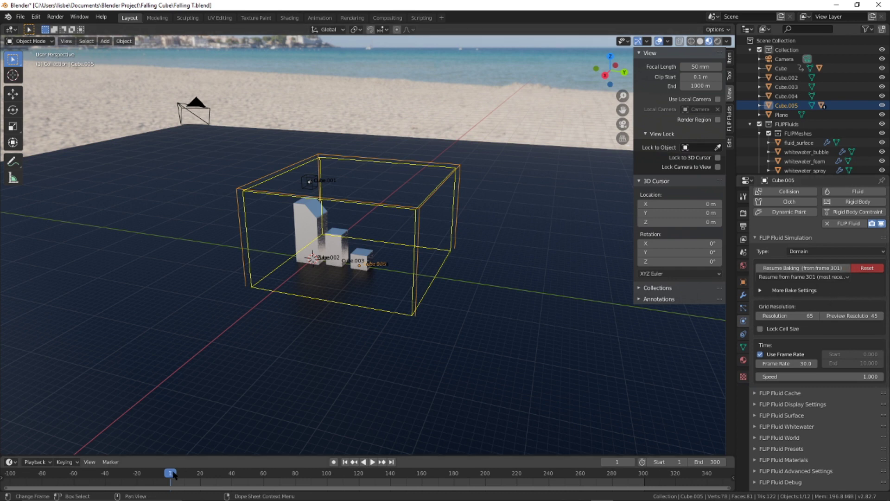
drag(184, 473, 170, 474)
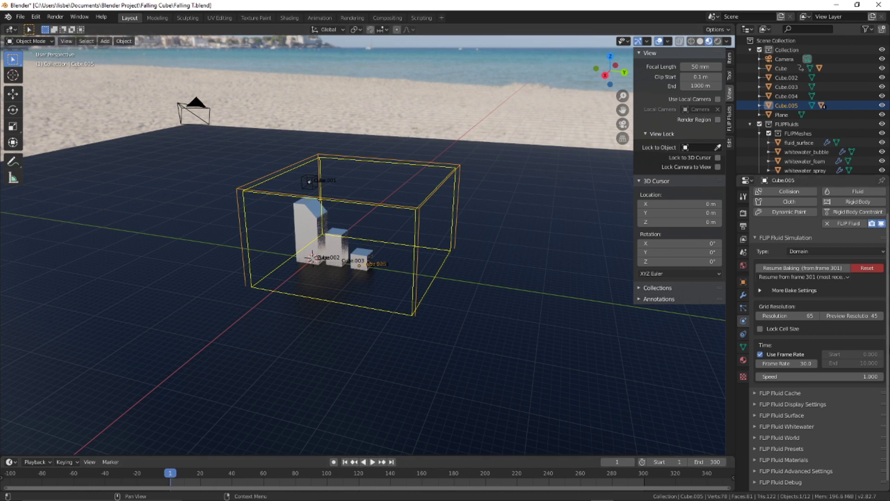
click(871, 269)
click(872, 269)
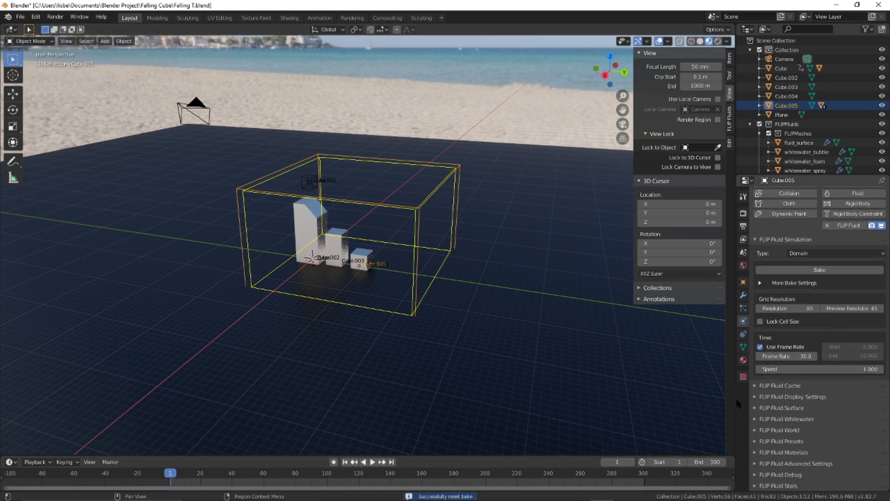
Step: Rebake the simulation and review the splash up to frame 265
click(823, 272)
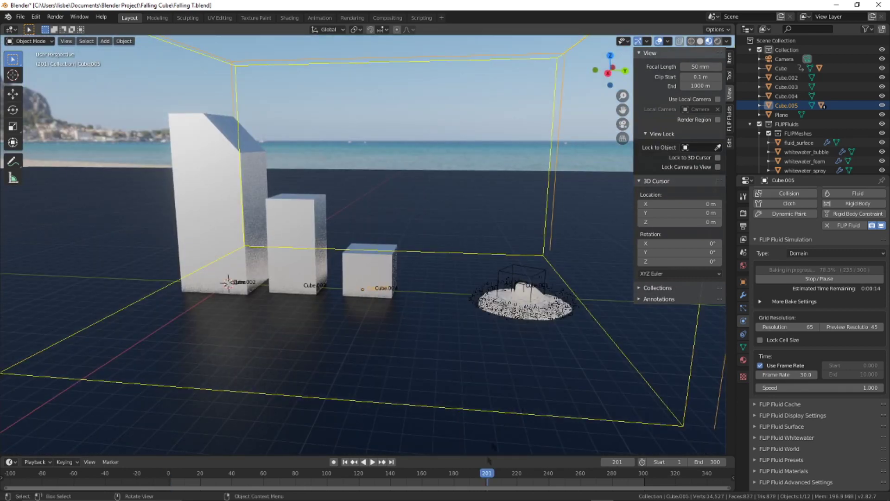
drag(491, 477, 538, 478)
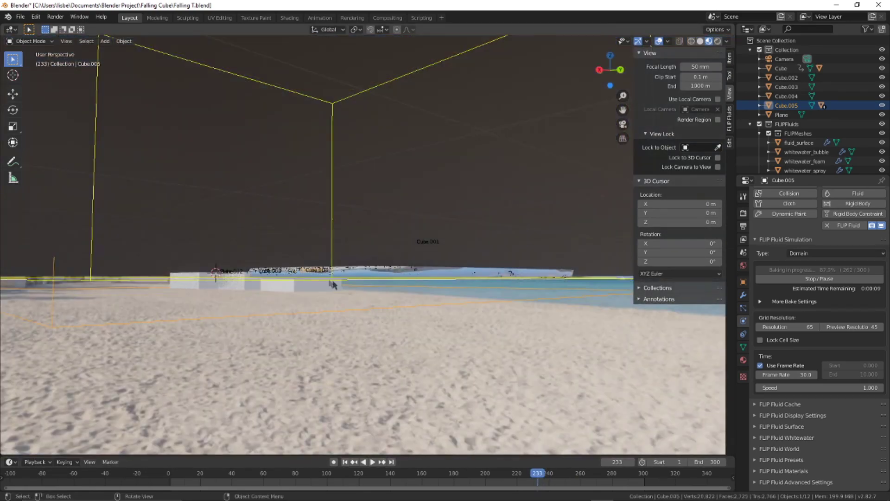
middle_drag(333, 284, 320, 348)
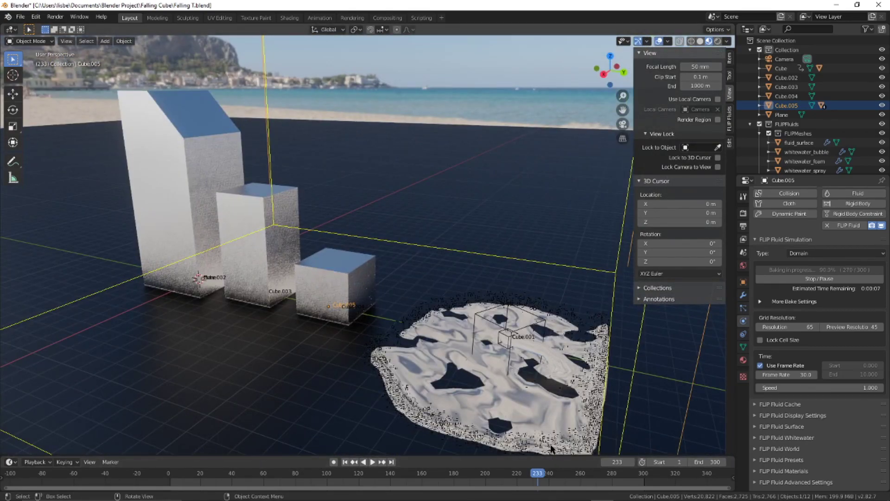
click(580, 475)
key(space)
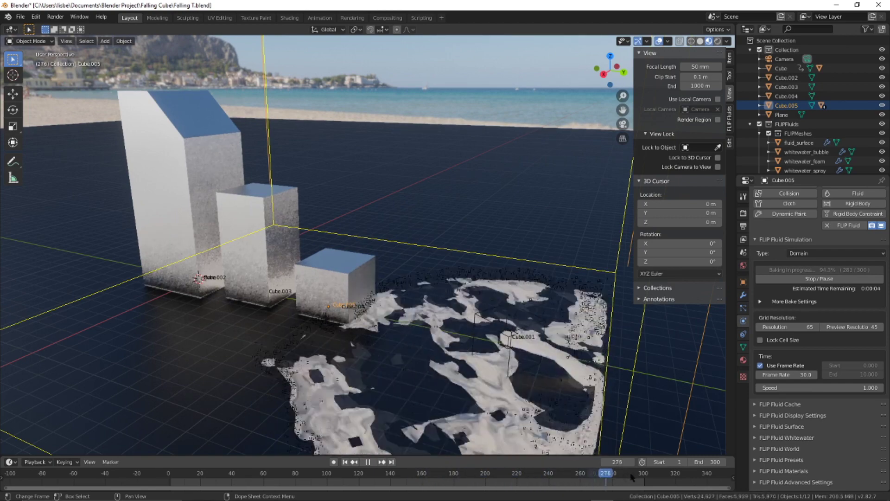
click(588, 475)
key(space)
middle_drag(571, 409, 648, 376)
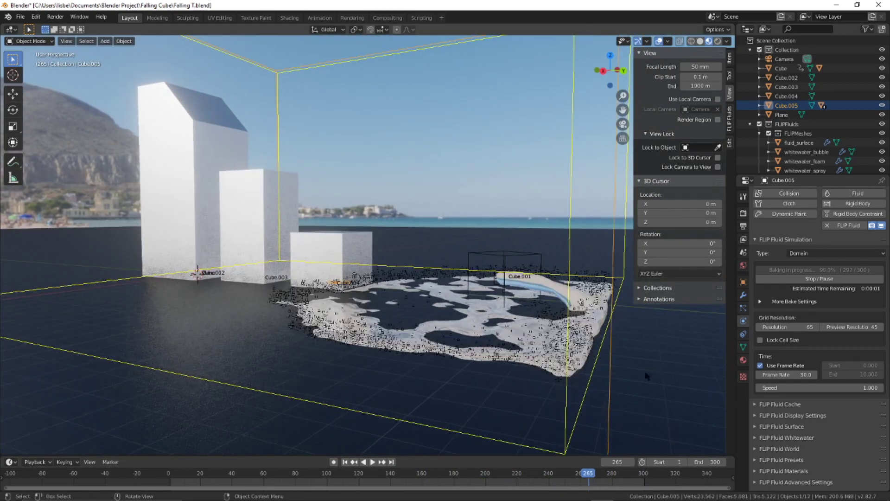
Step: Lower the ground Plane about 0.28 m along Z
click(694, 378)
key(g)
key(z)
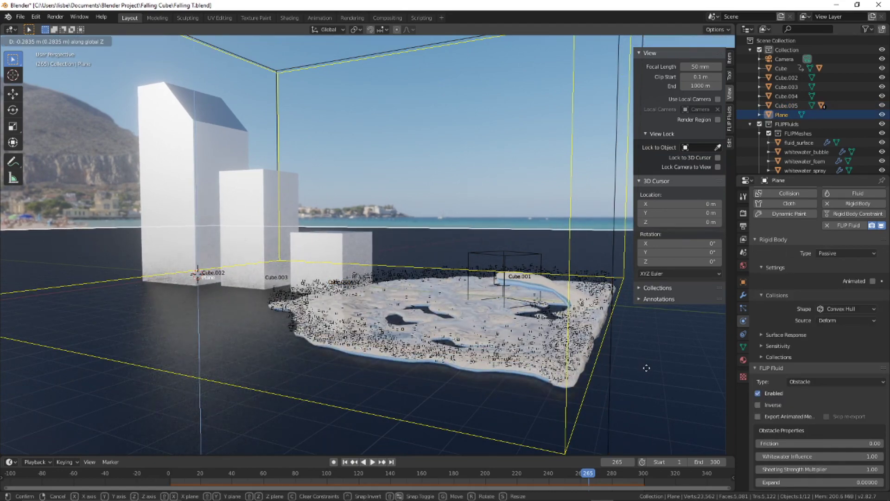
click(646, 368)
middle_drag(647, 368, 582, 338)
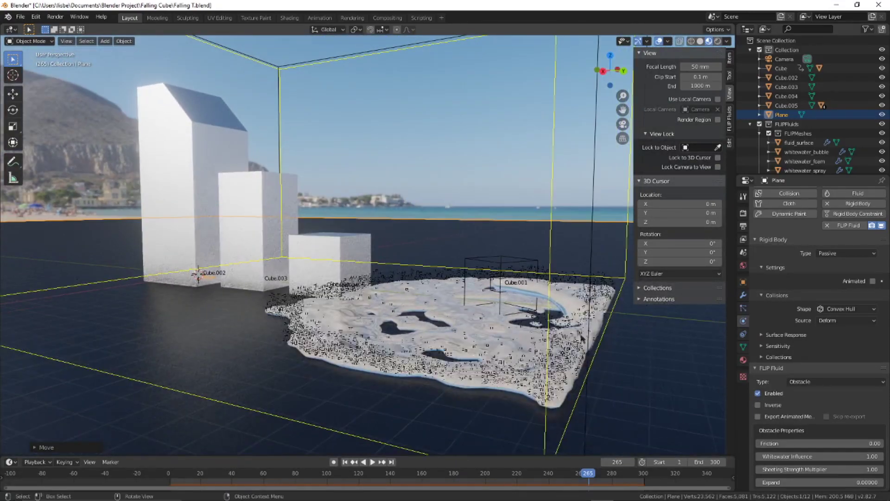
click(537, 311)
Step: Orbit and scrub to frame 276 to review the finished splash
middle_drag(537, 311, 511, 309)
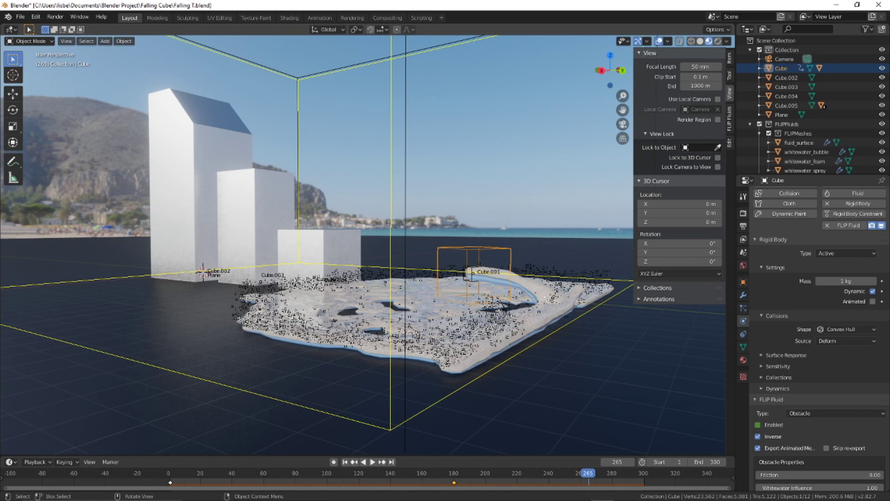
middle_drag(293, 365, 320, 368)
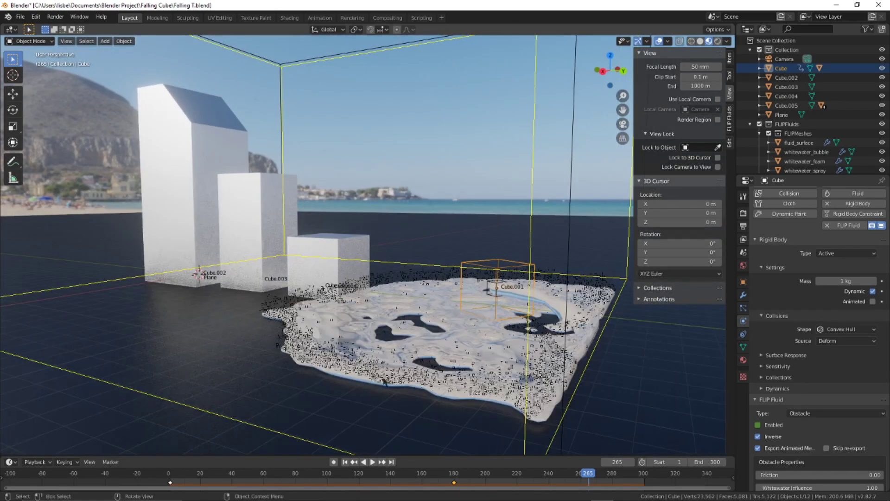
drag(588, 478, 656, 477)
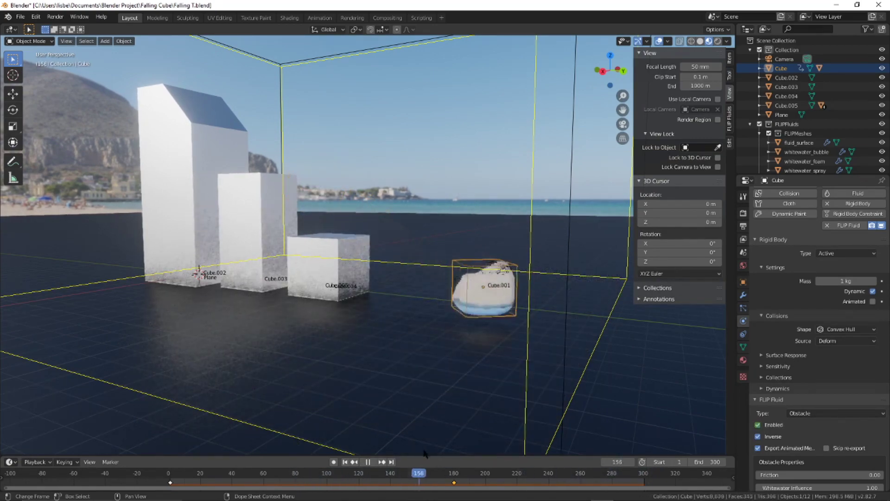
key(space)
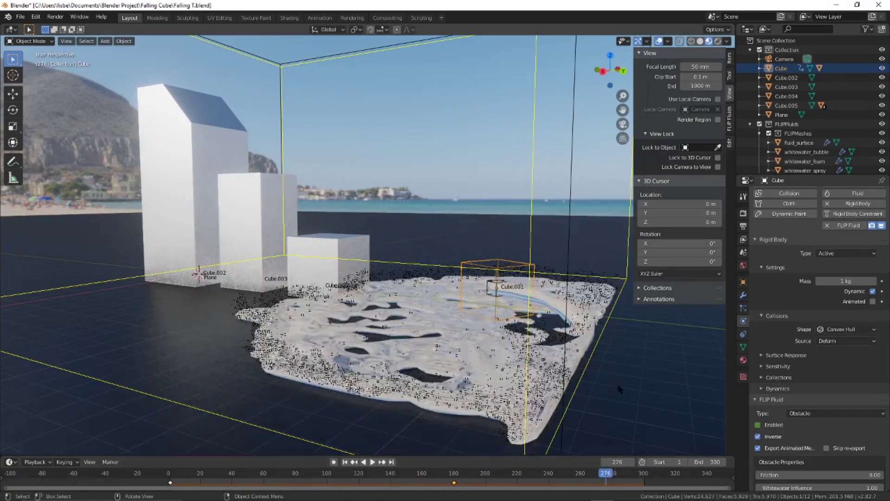
middle_drag(556, 417, 171, 271)
middle_drag(520, 187, 381, 202)
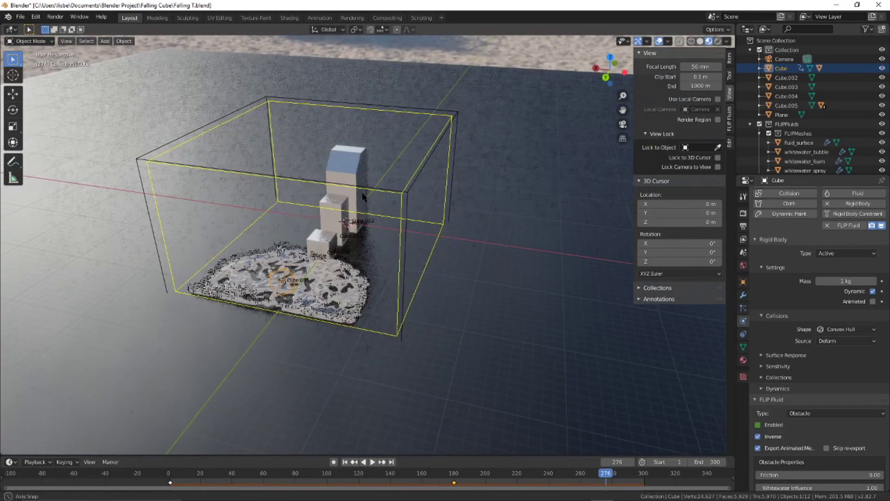
Step: Select domain Cube.005 and view the cubes and fluid from several angles
click(404, 193)
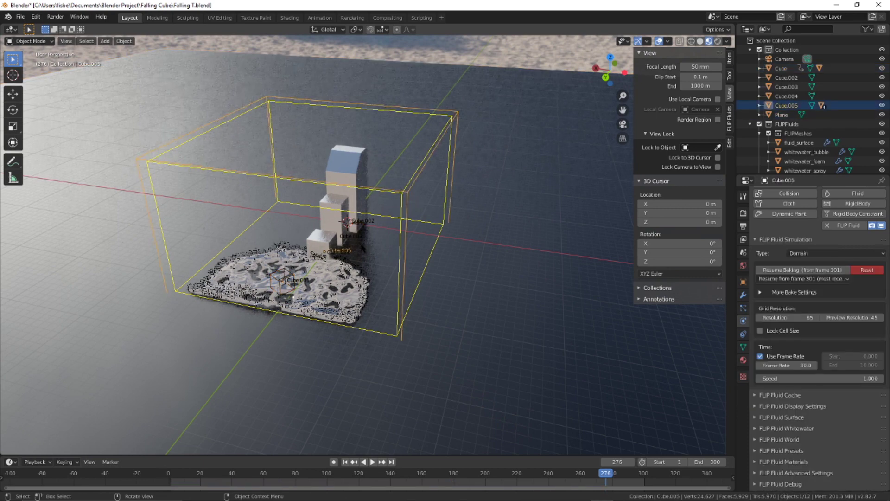
middle_drag(412, 242, 501, 218)
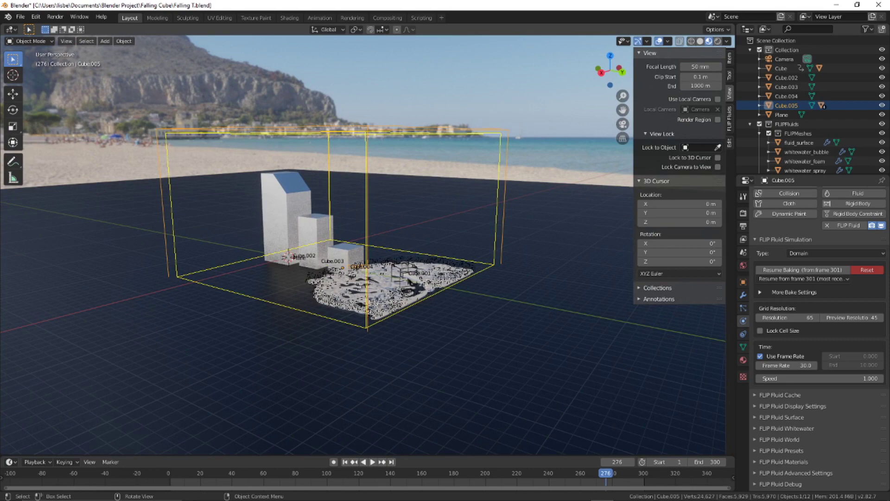
scroll(397, 278, up, 4)
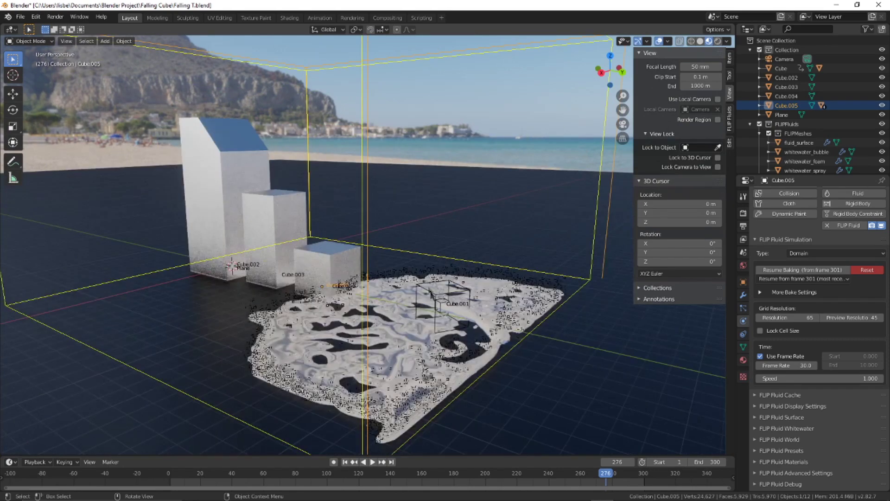
middle_drag(457, 314, 481, 328)
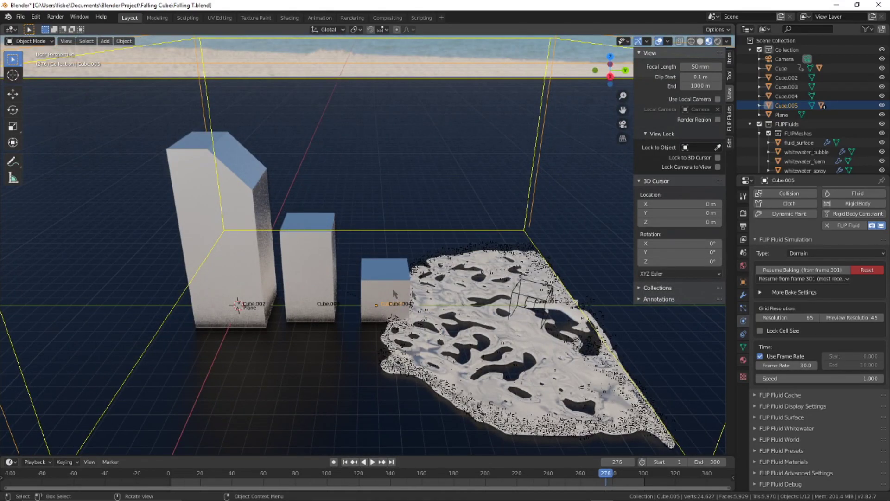
middle_drag(562, 324, 480, 299)
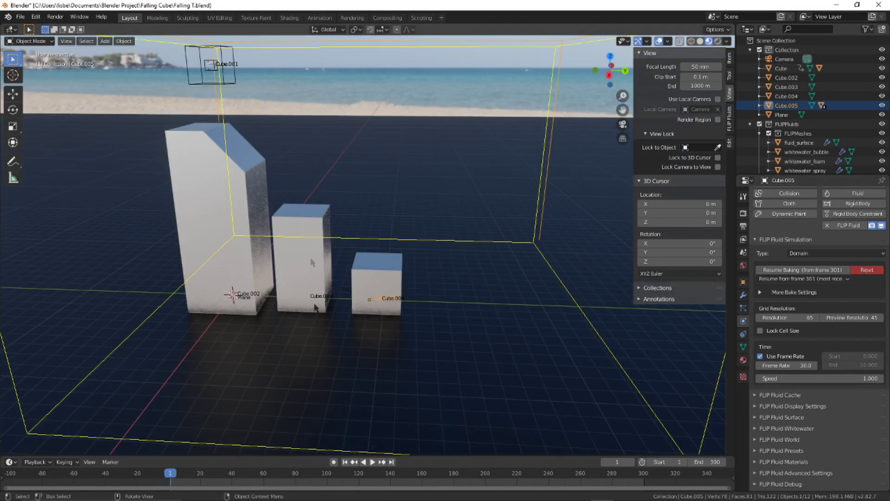
Step: Scrub and play the simulation, watching the fluid spread from ground level
click(385, 476)
drag(385, 476, 457, 473)
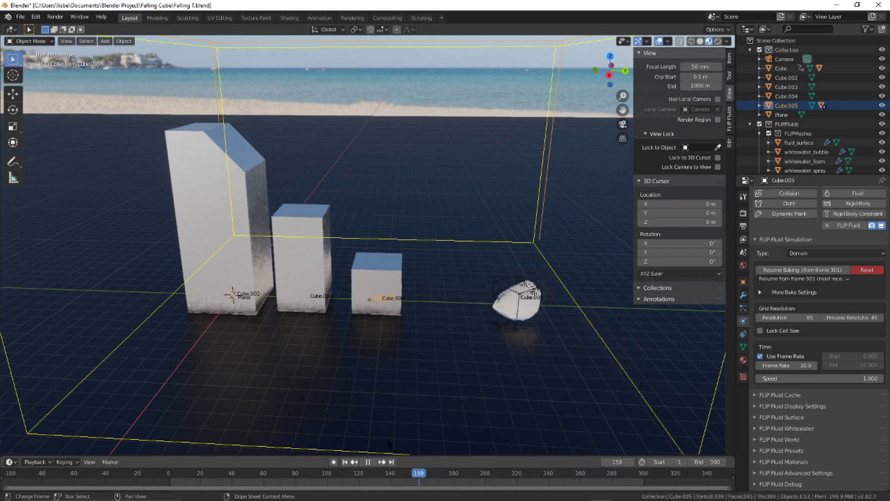
key(Escape)
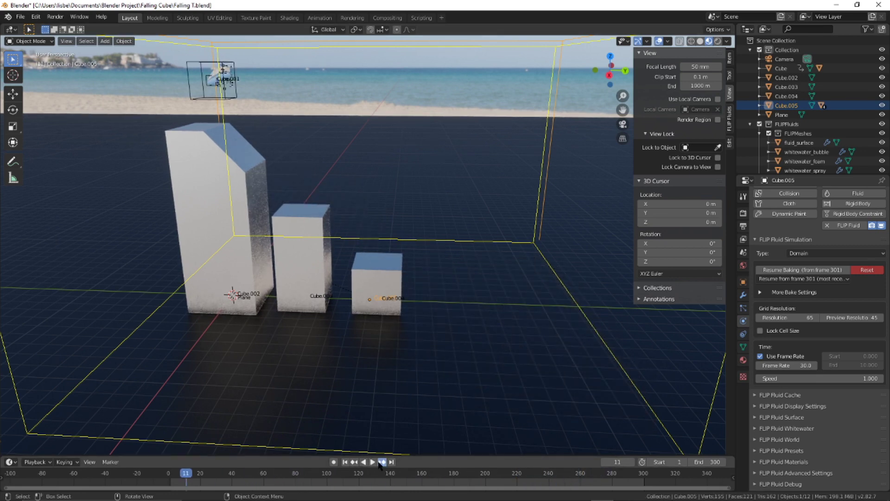
click(381, 462)
click(372, 462)
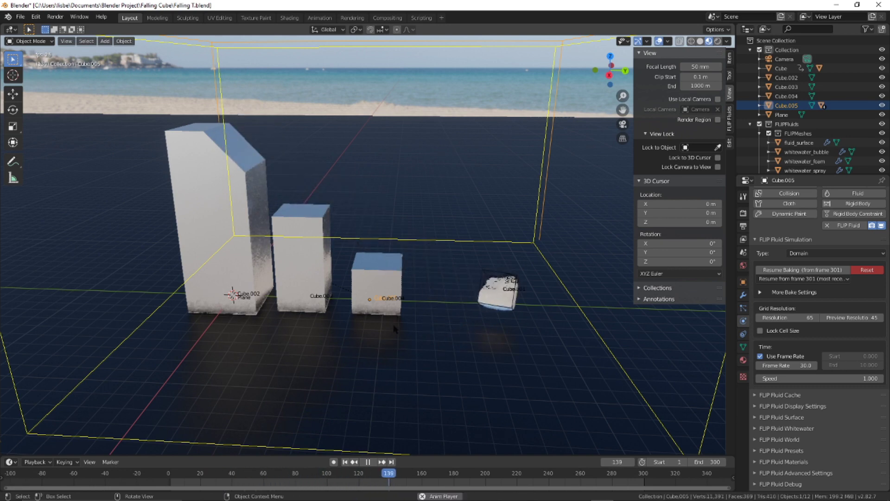
middle_drag(450, 234, 452, 268)
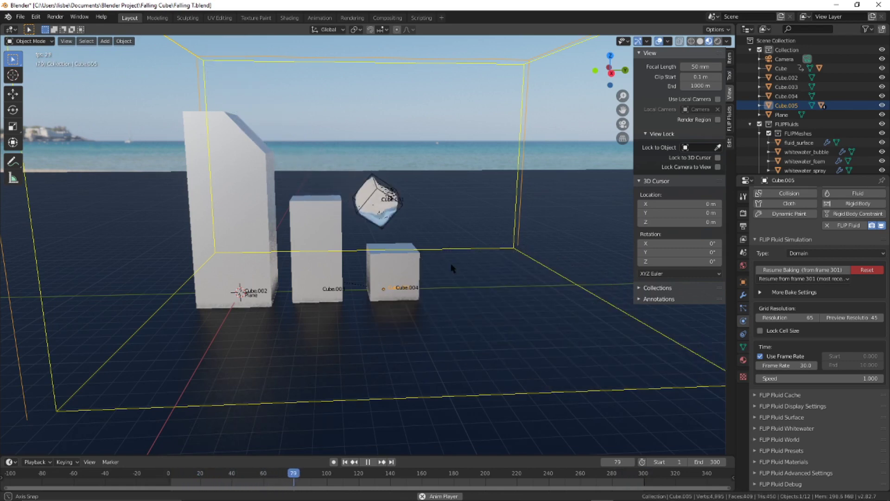
mouse_move(453, 268)
middle_down()
mouse_move(469, 252)
mouse_move(455, 254)
middle_up()
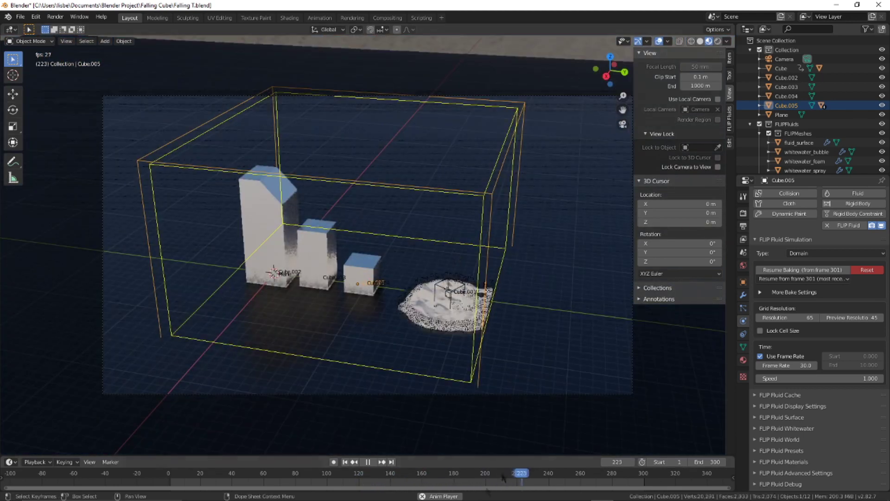
Step: Replay the fall from frame 47, rewind to the start, and reset the bake
drag(520, 473, 242, 473)
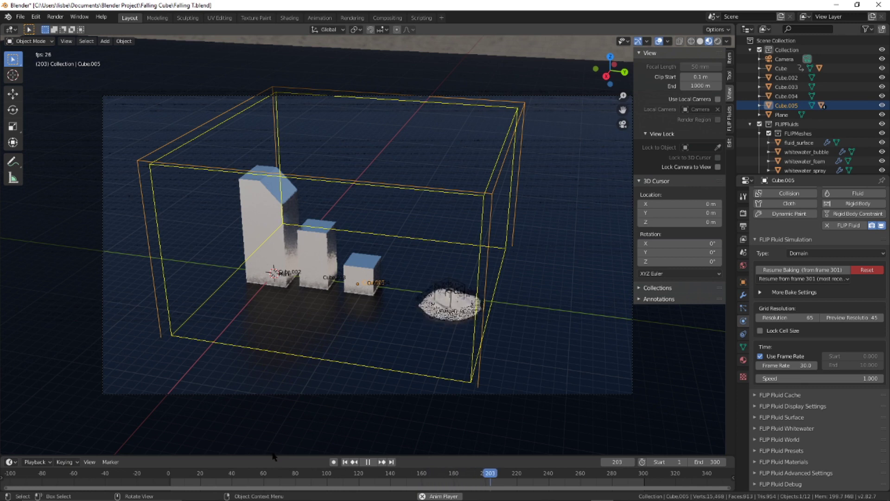
click(378, 462)
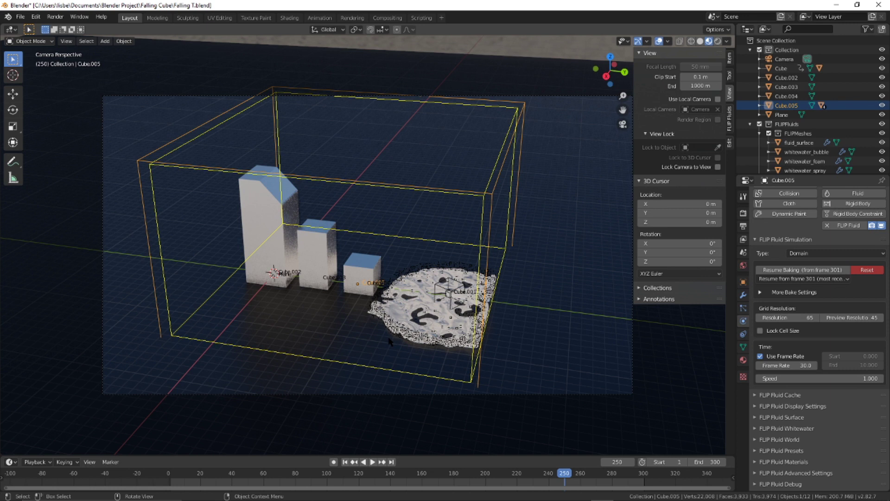
drag(570, 477, 500, 462)
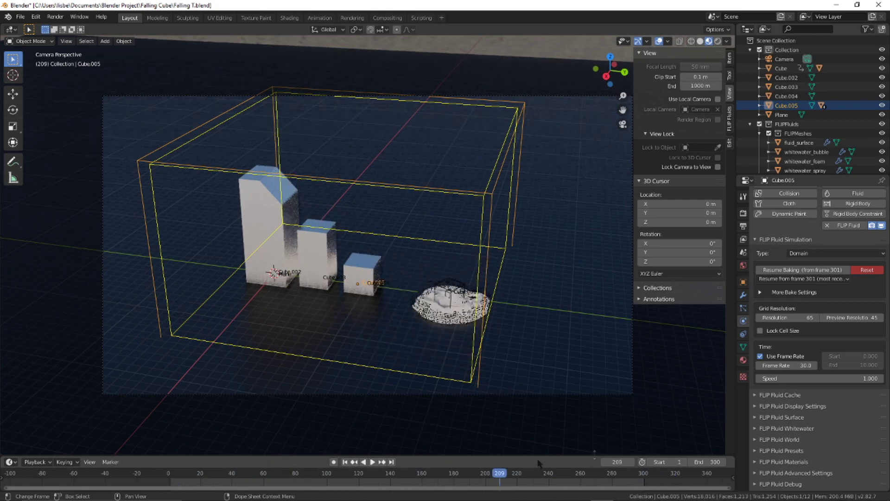
click(862, 271)
click(857, 285)
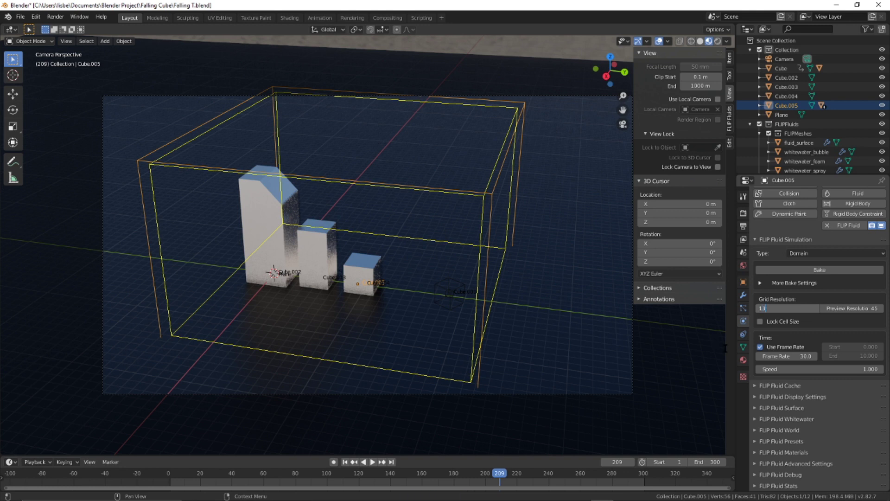
Step: Set the domain Grid Resolution to 130 and bake from the camera view
text(0)
key(Return)
middle_drag(601, 215, 557, 309)
key(KP_0)
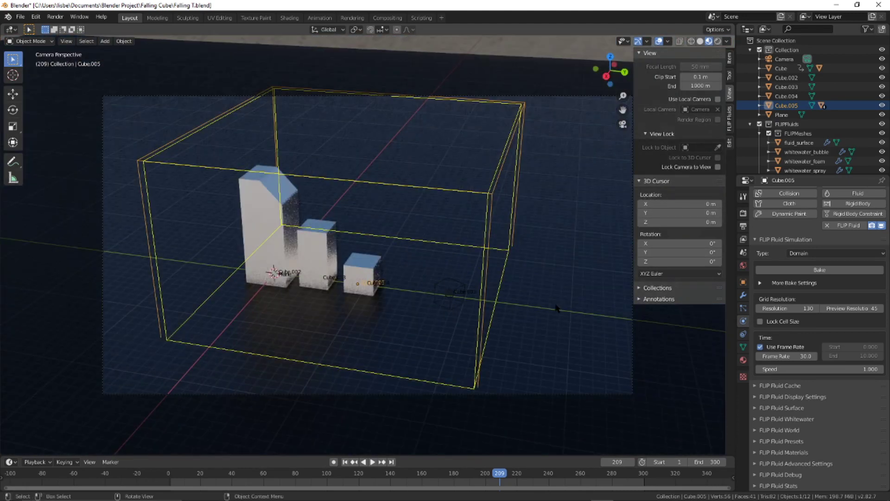
click(796, 270)
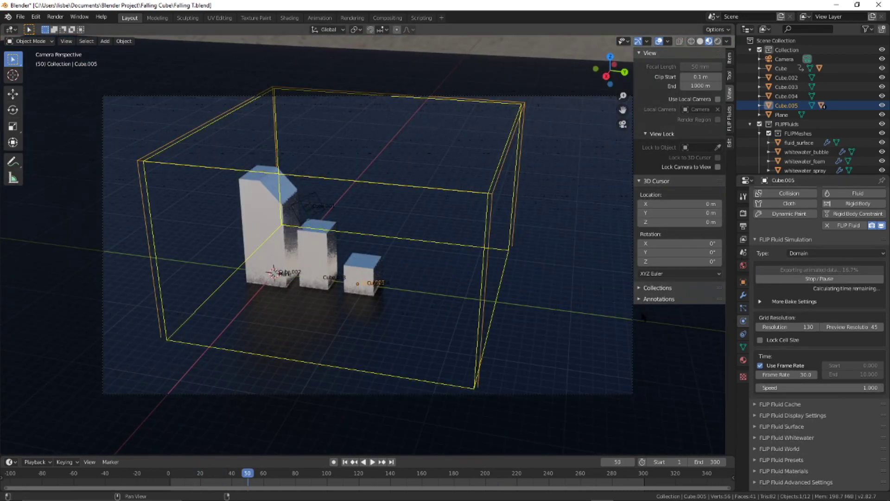